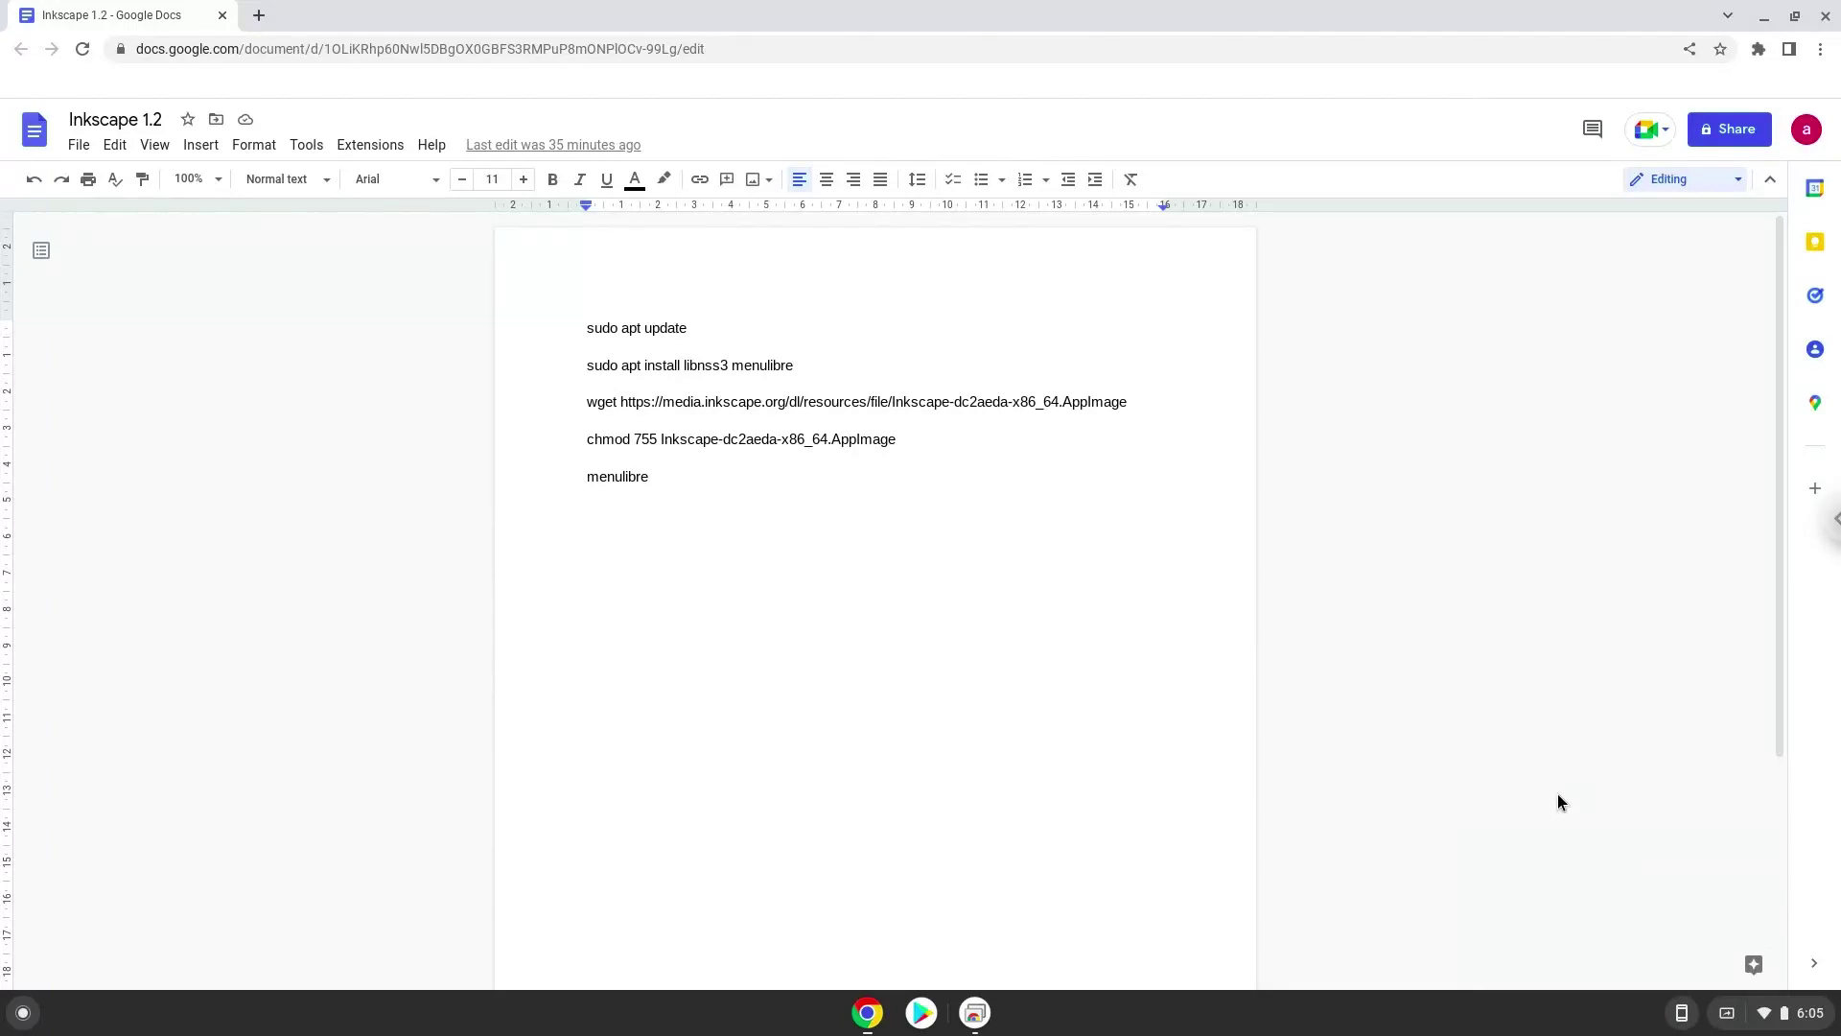
Go to the Developers section under Advanced in ChromeOS Settings
click(1754, 1018)
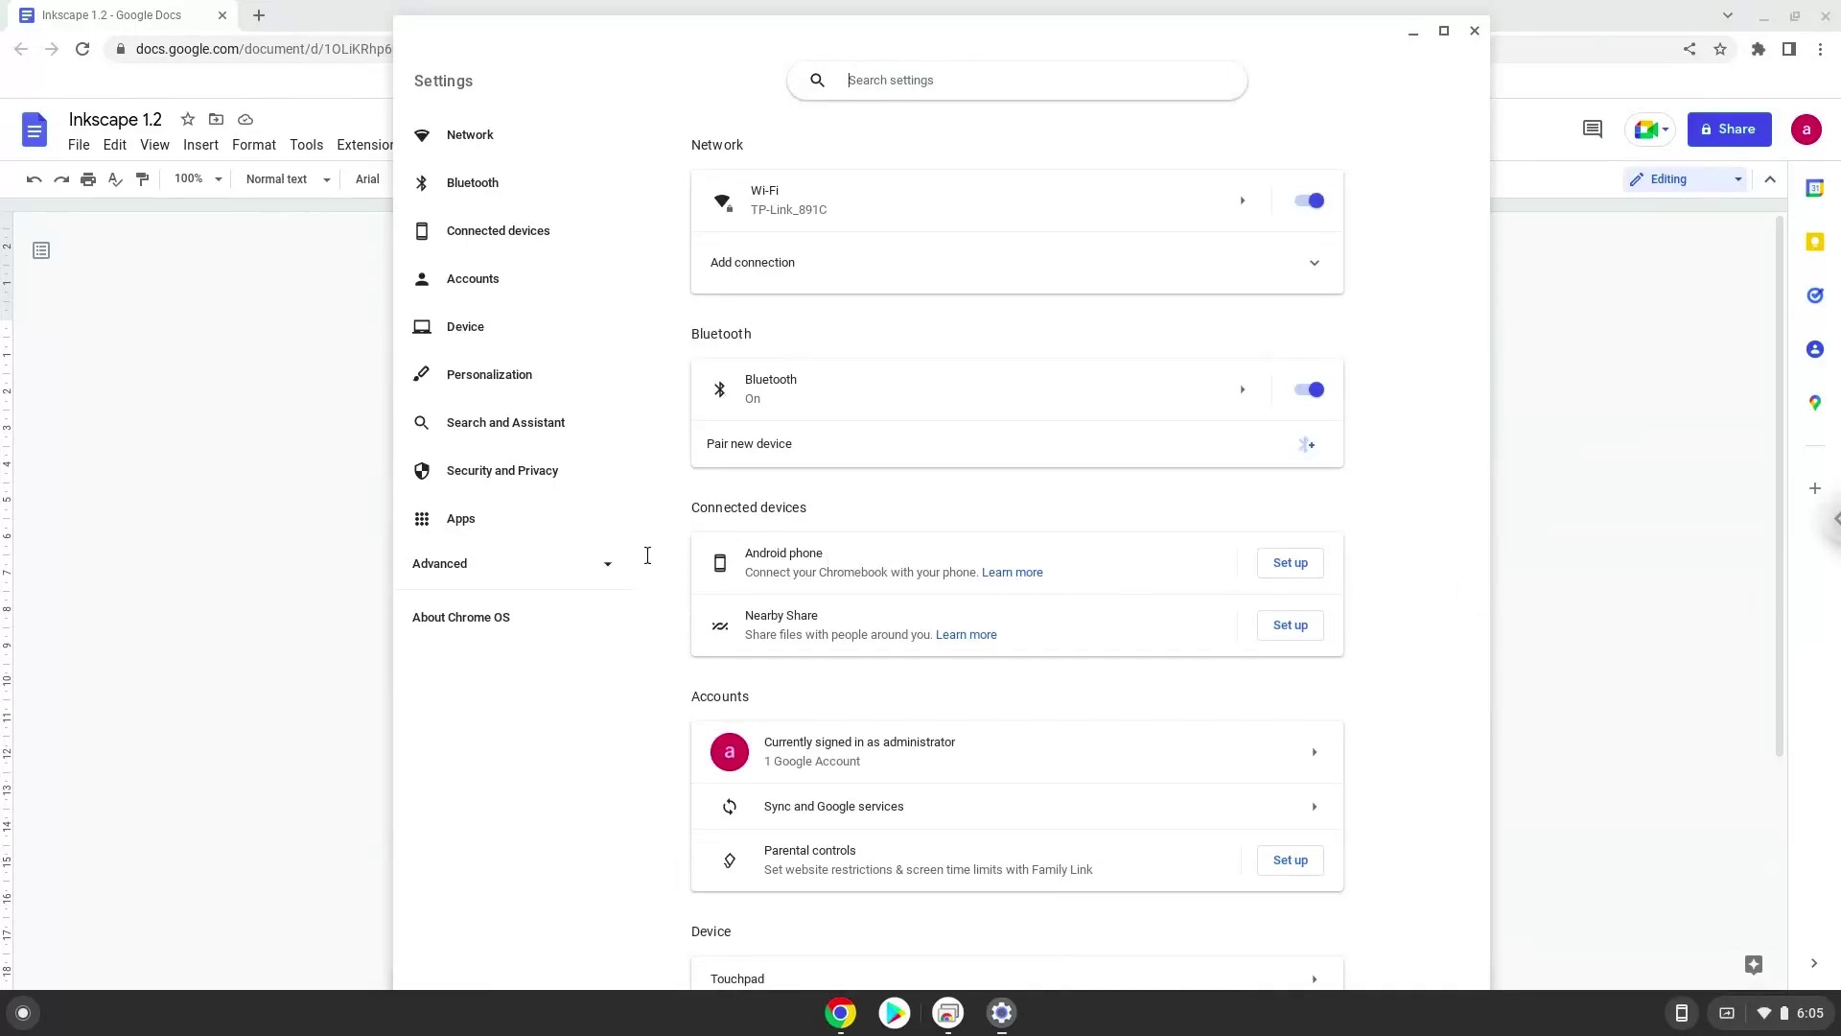
click(507, 567)
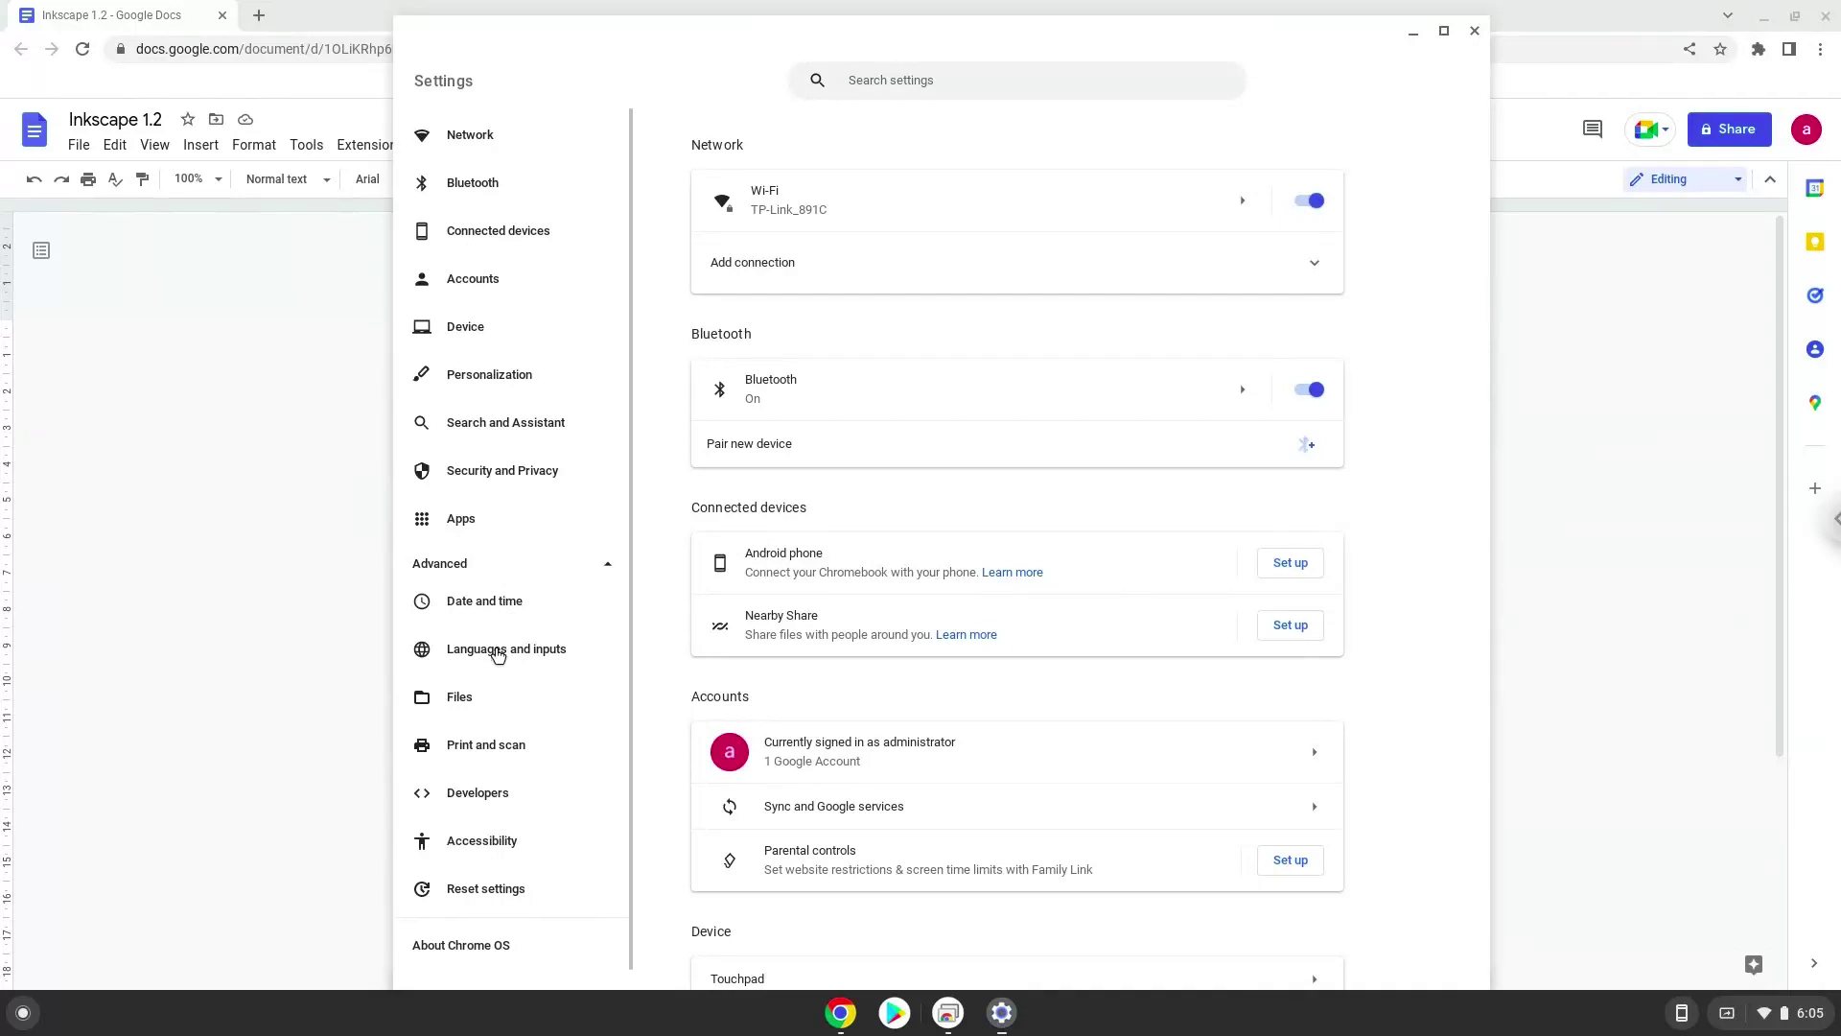
click(467, 803)
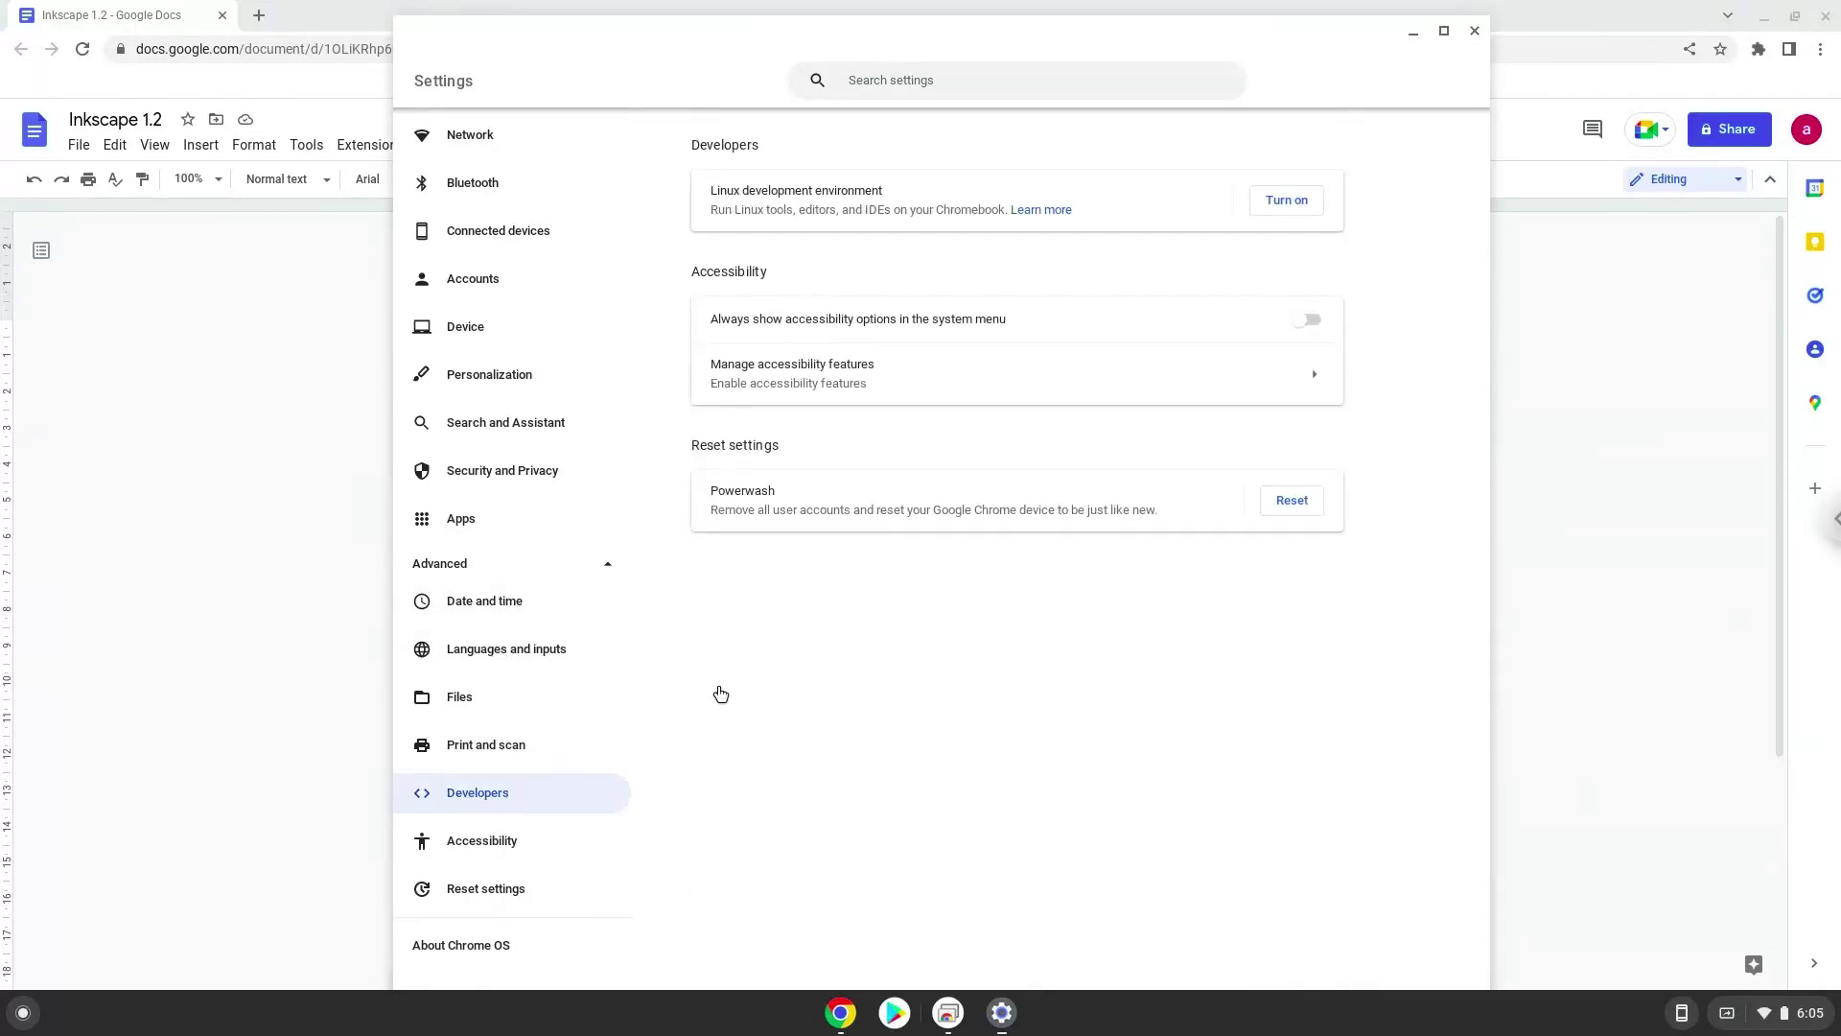
Install the Linux development environment, keeping the recommended disk size
click(1284, 201)
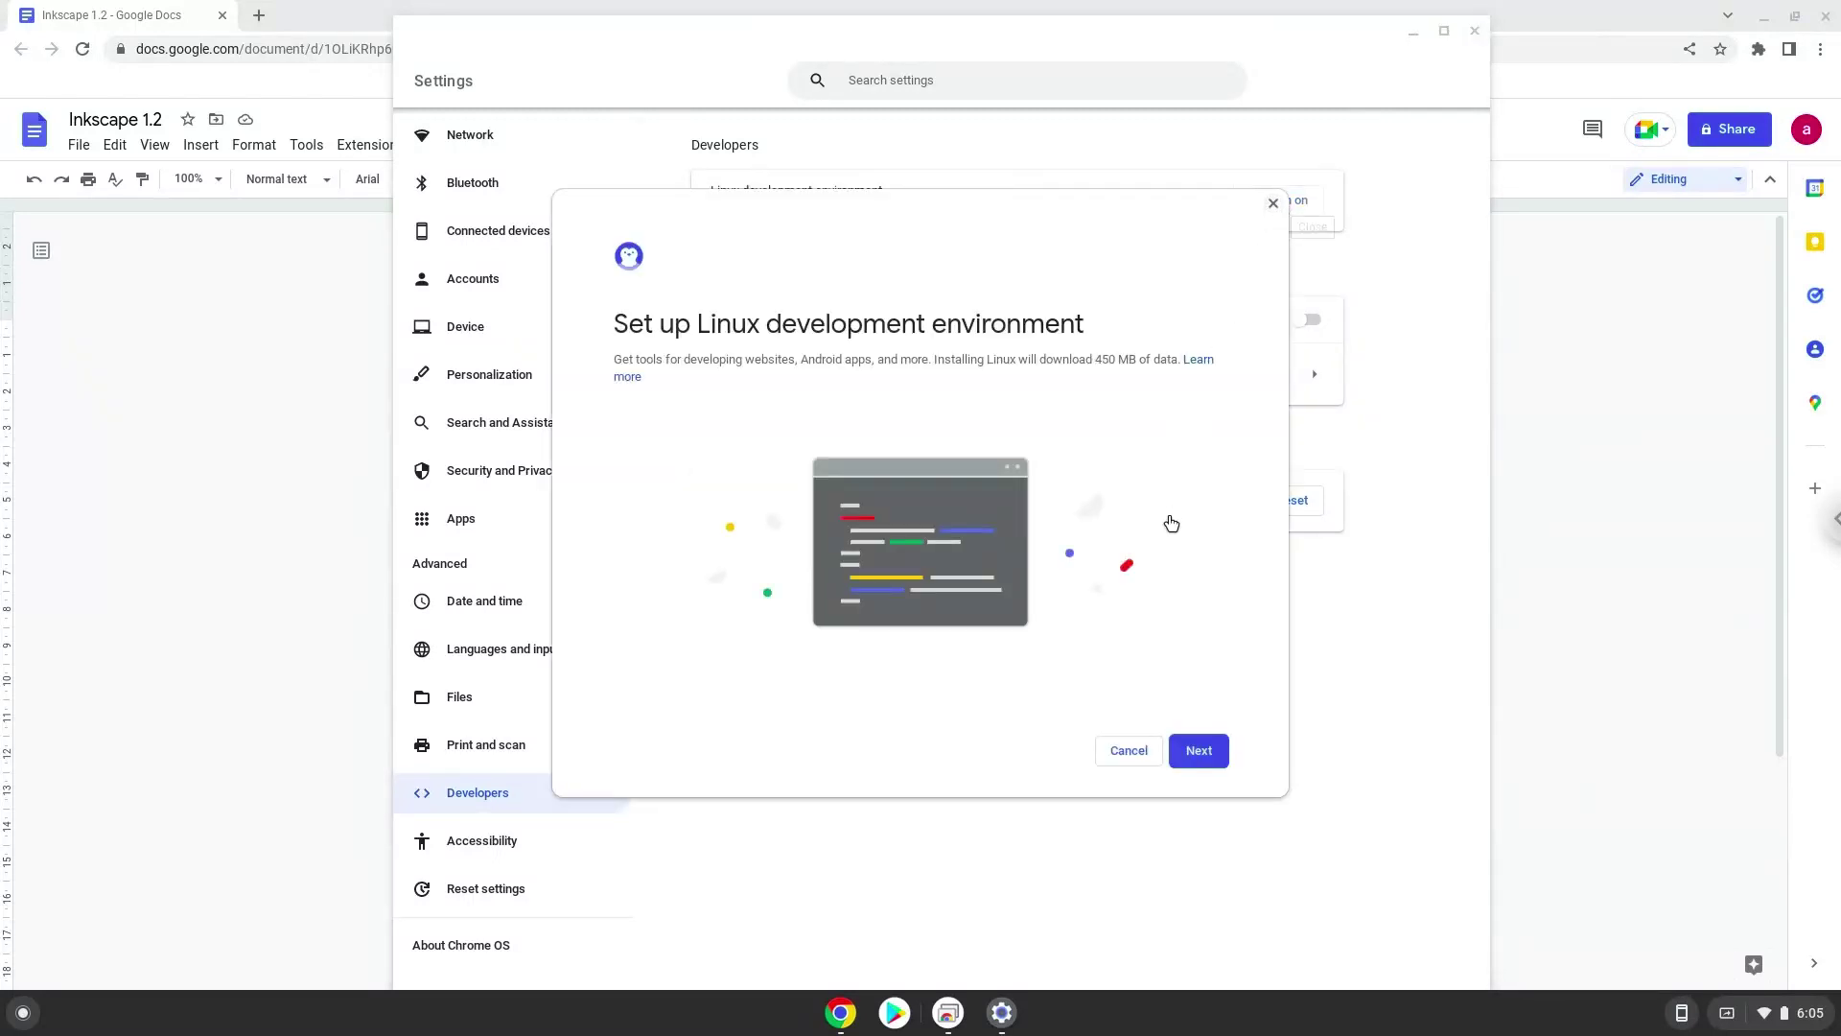
click(1178, 750)
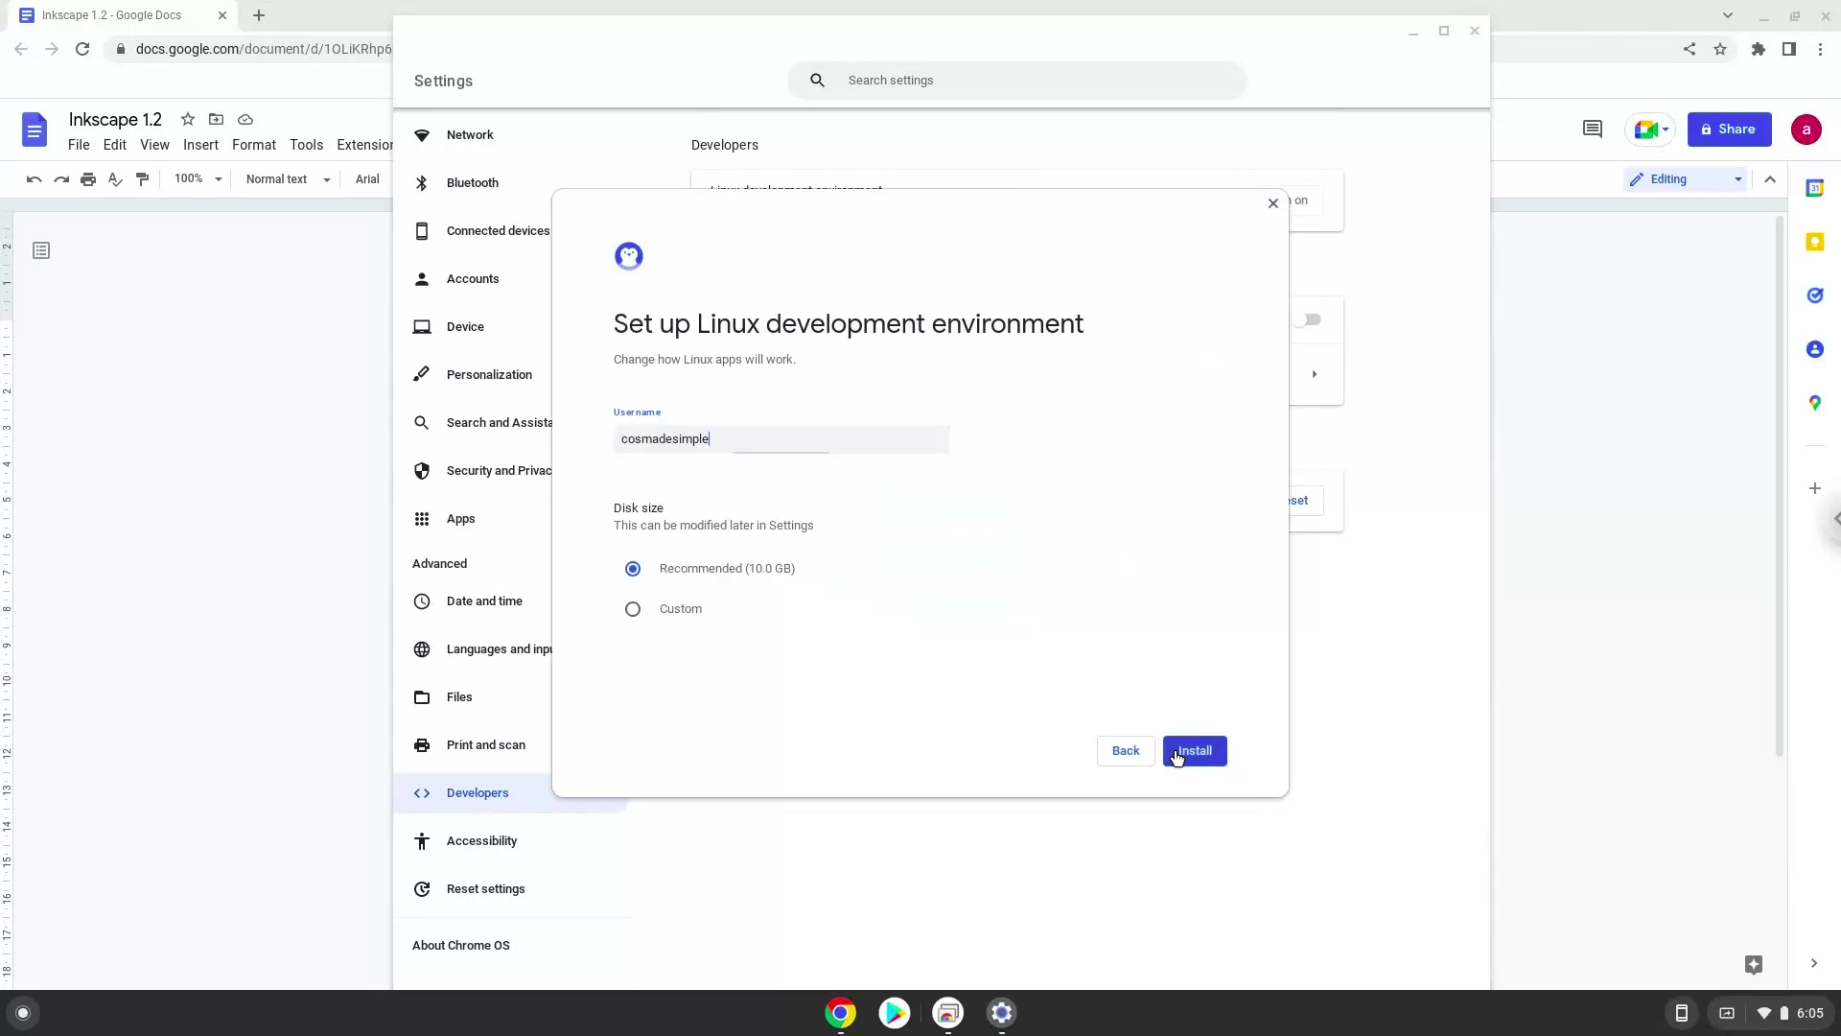
click(1177, 752)
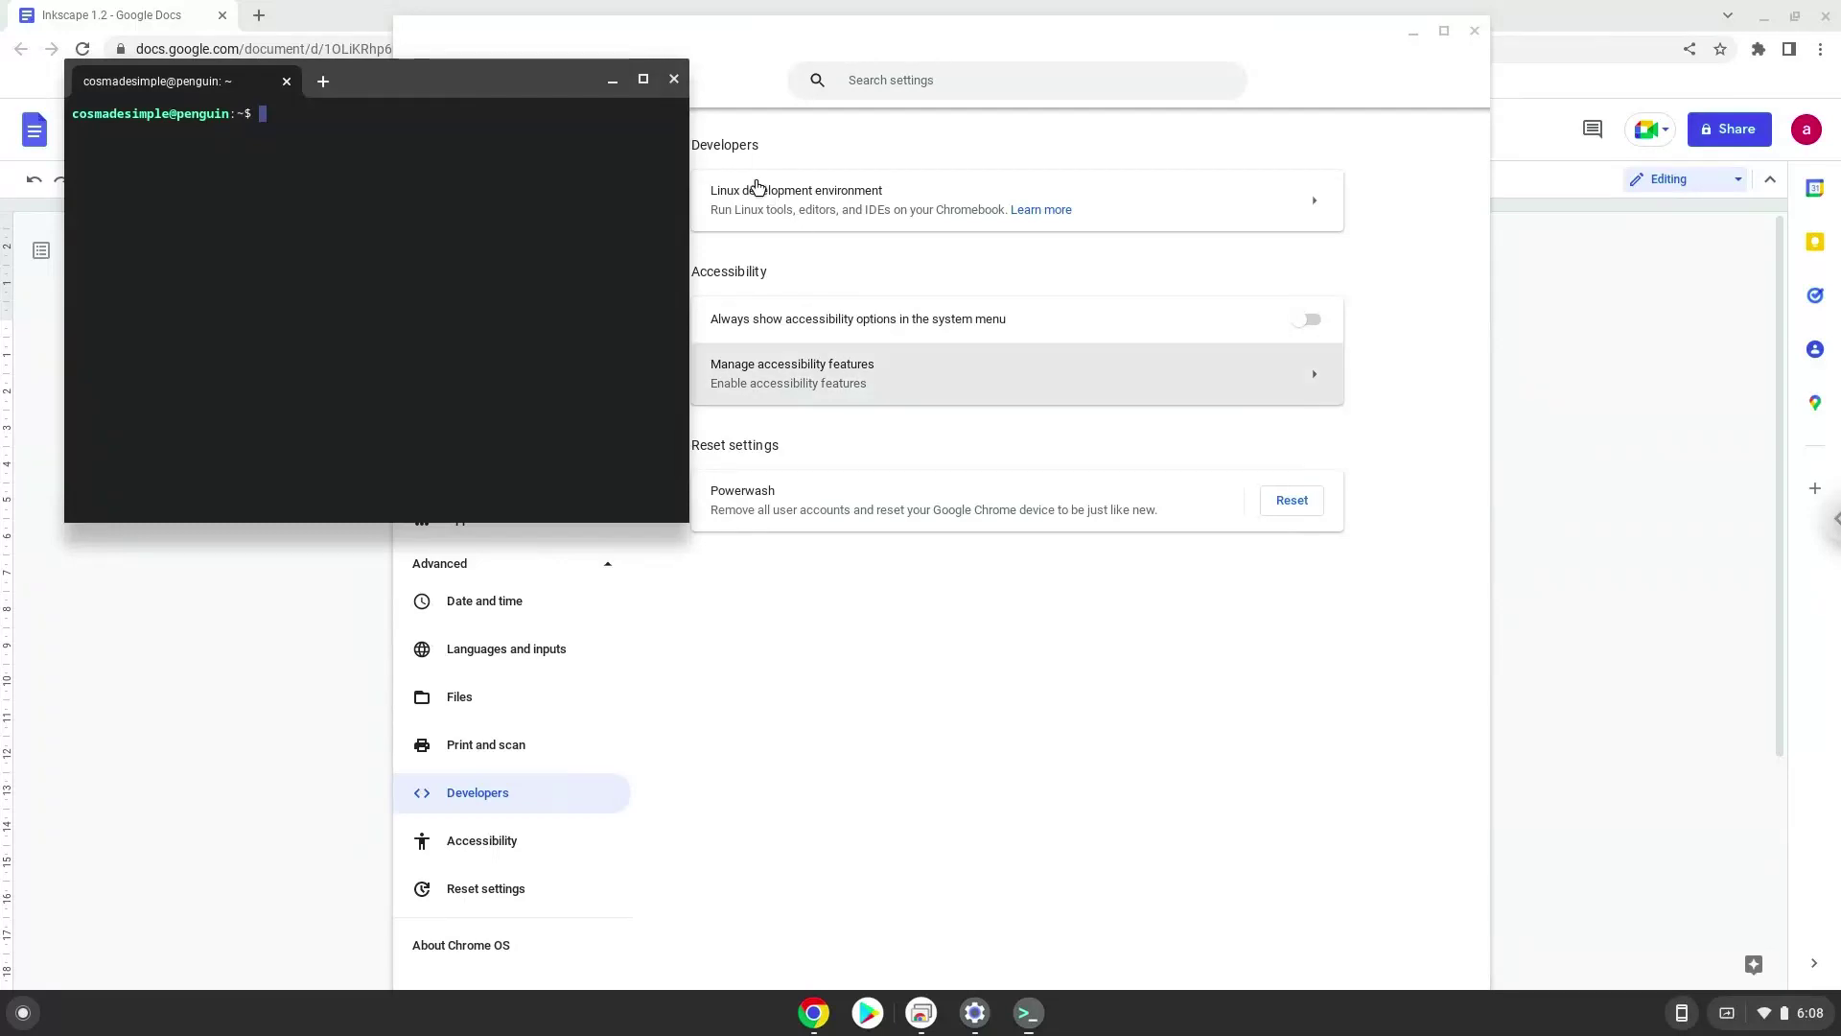
Close Terminal and Settings, copy 'sudo apt update' from Docs, and search apps for 'ter'
click(674, 79)
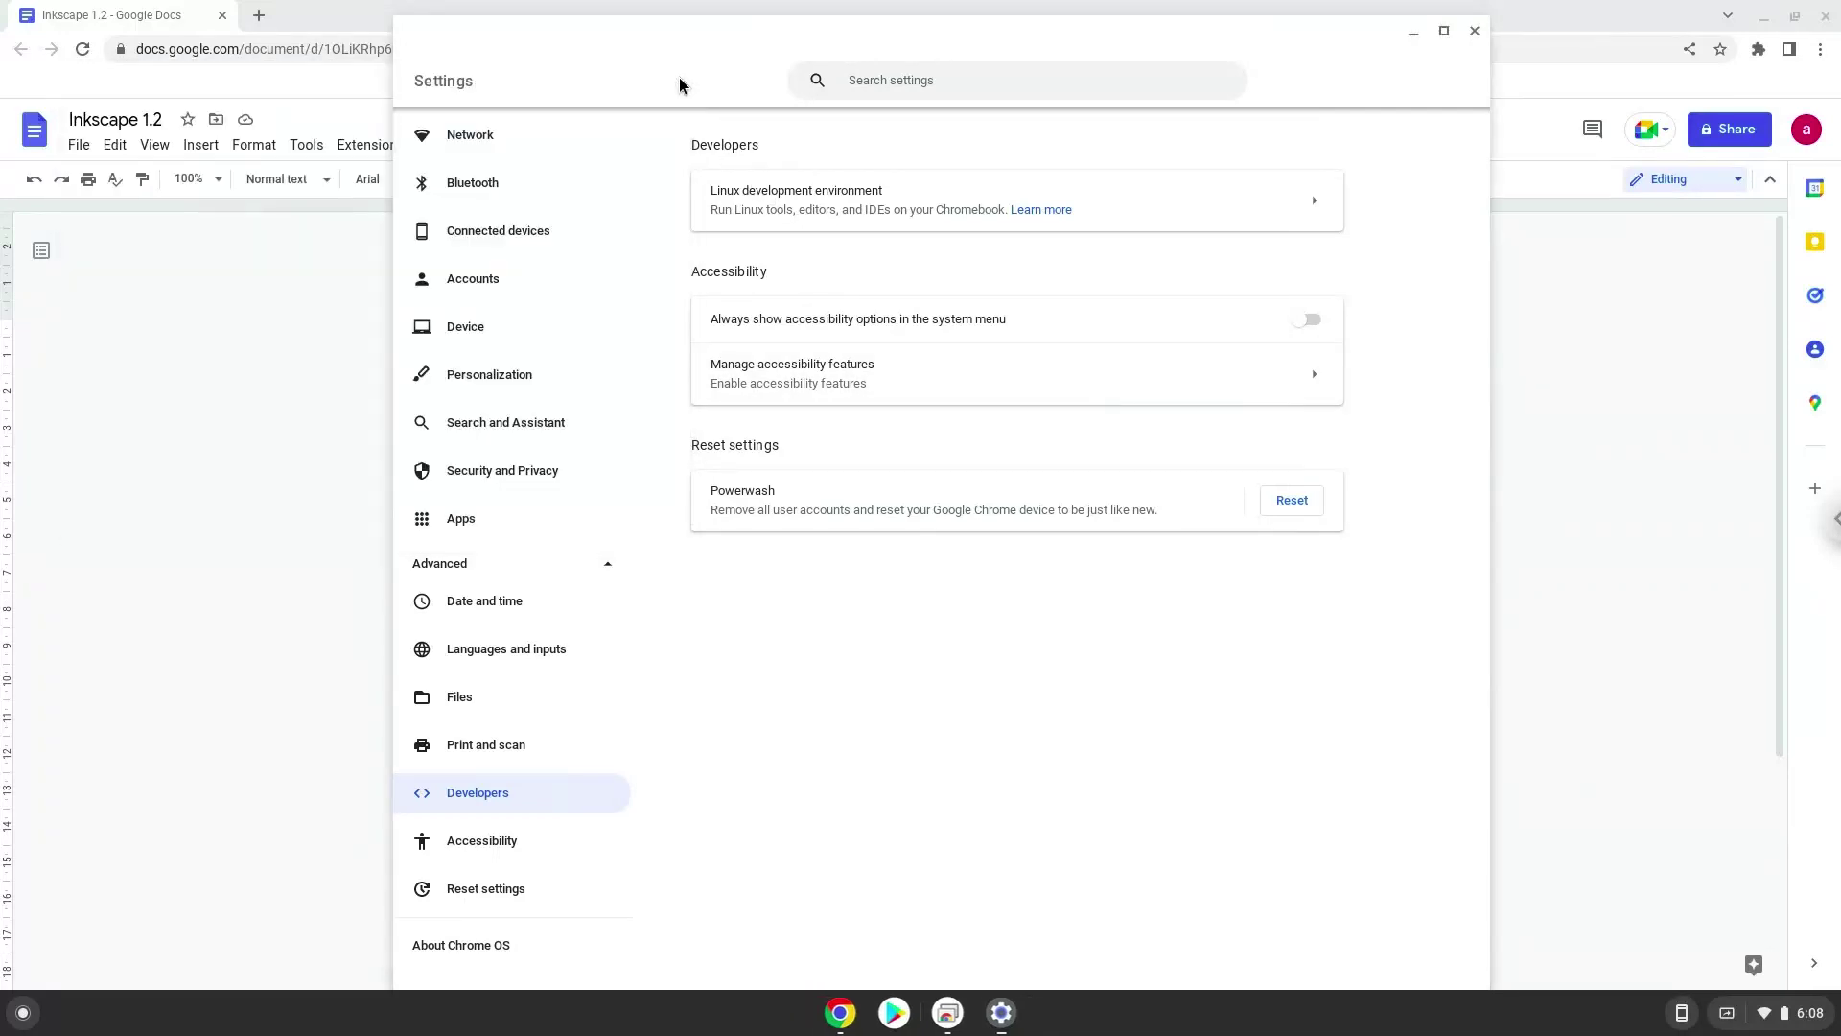
click(1474, 31)
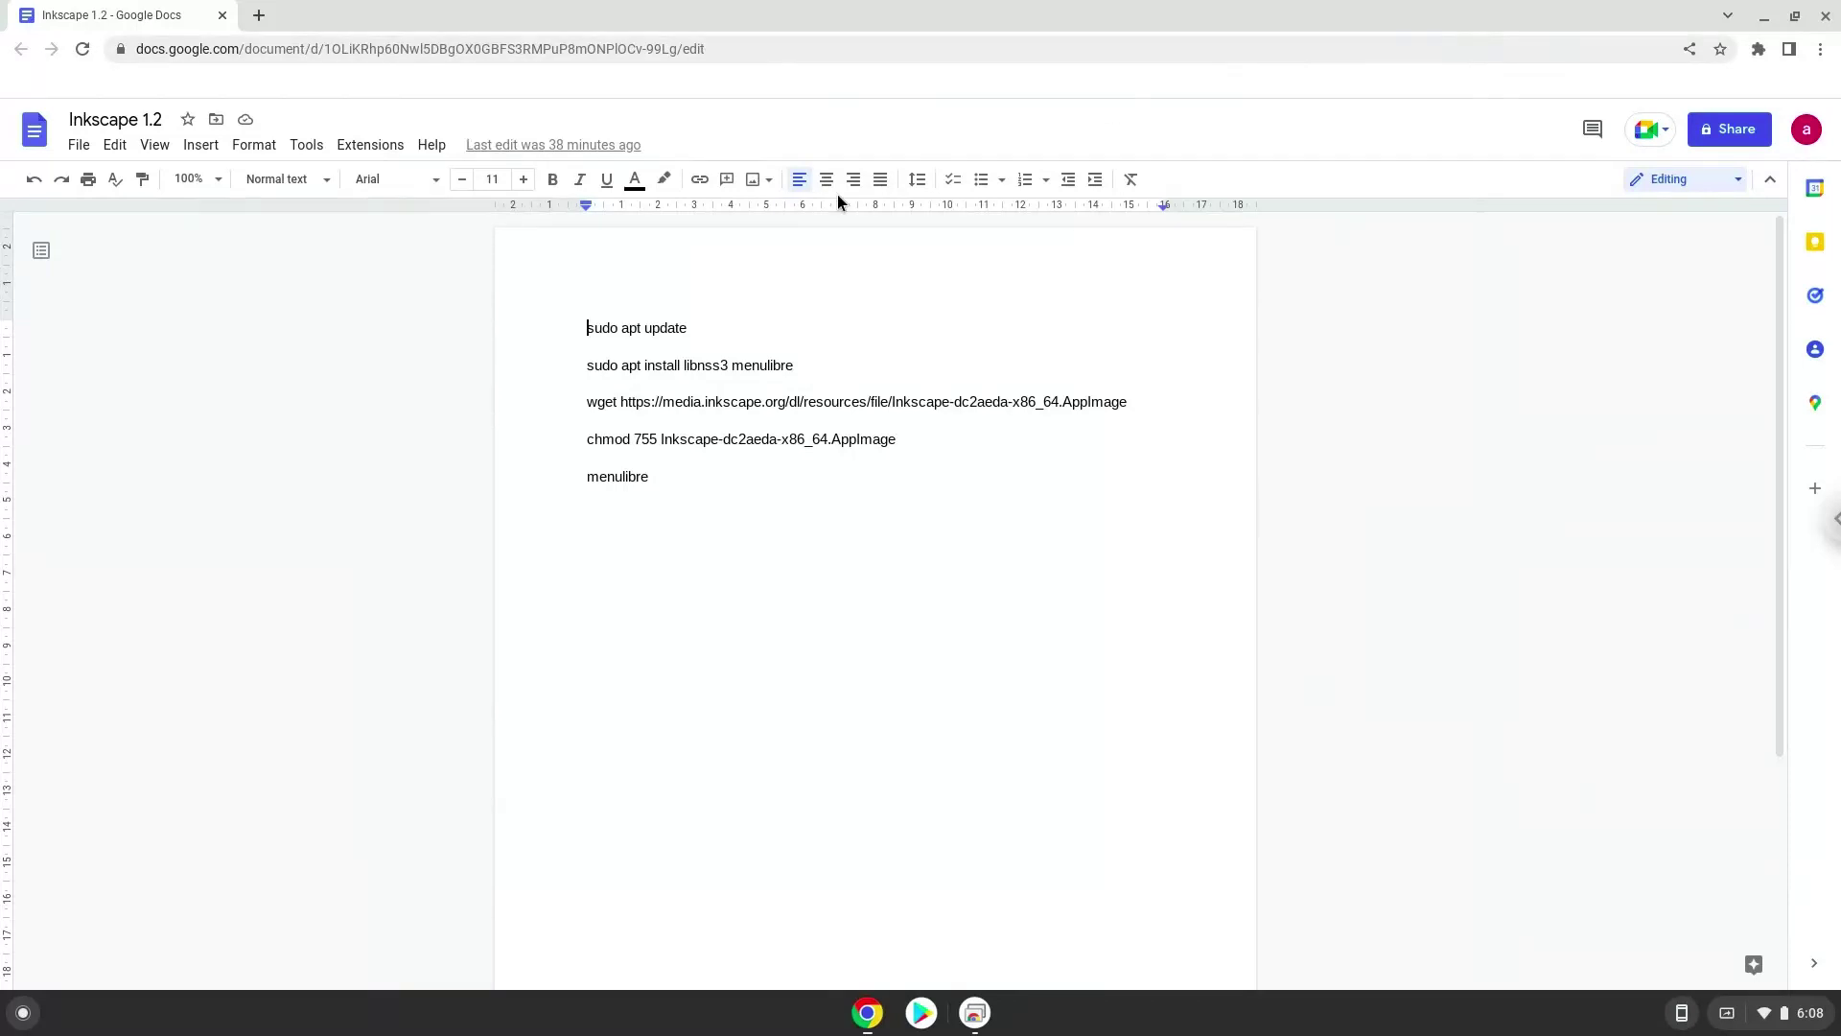
triple_click(623, 330)
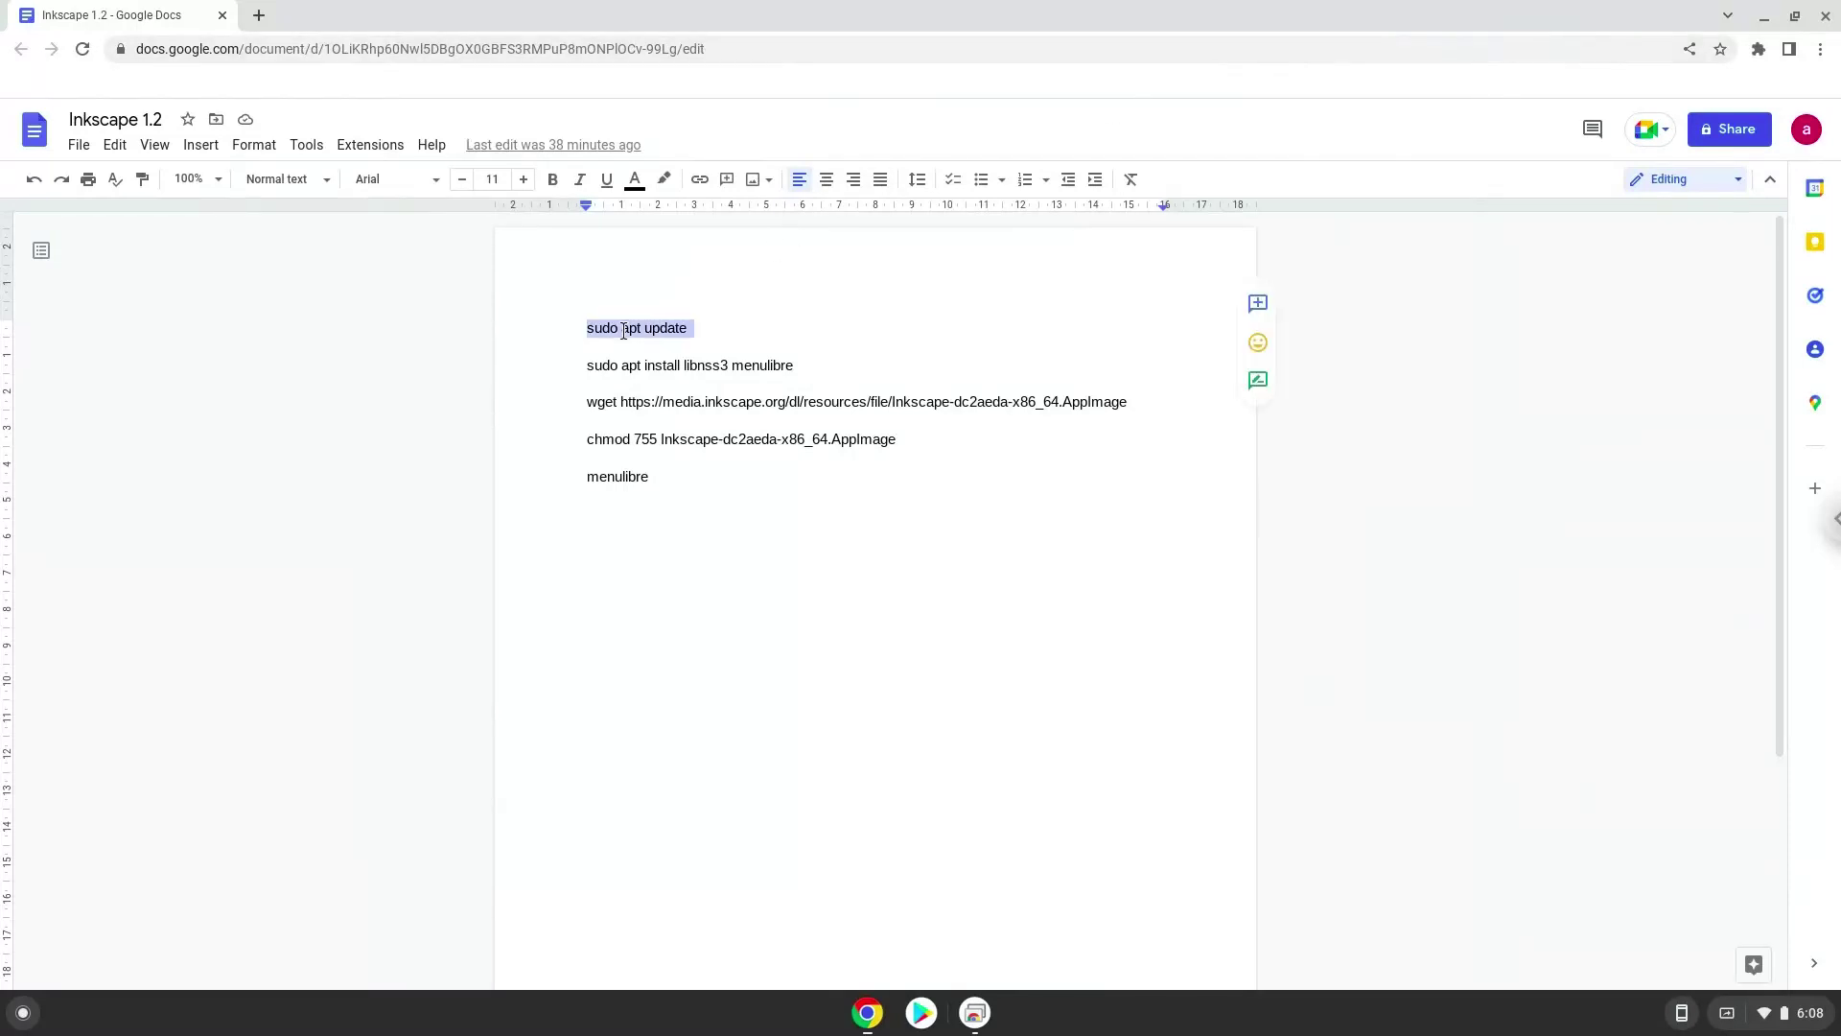
right_click(623, 331)
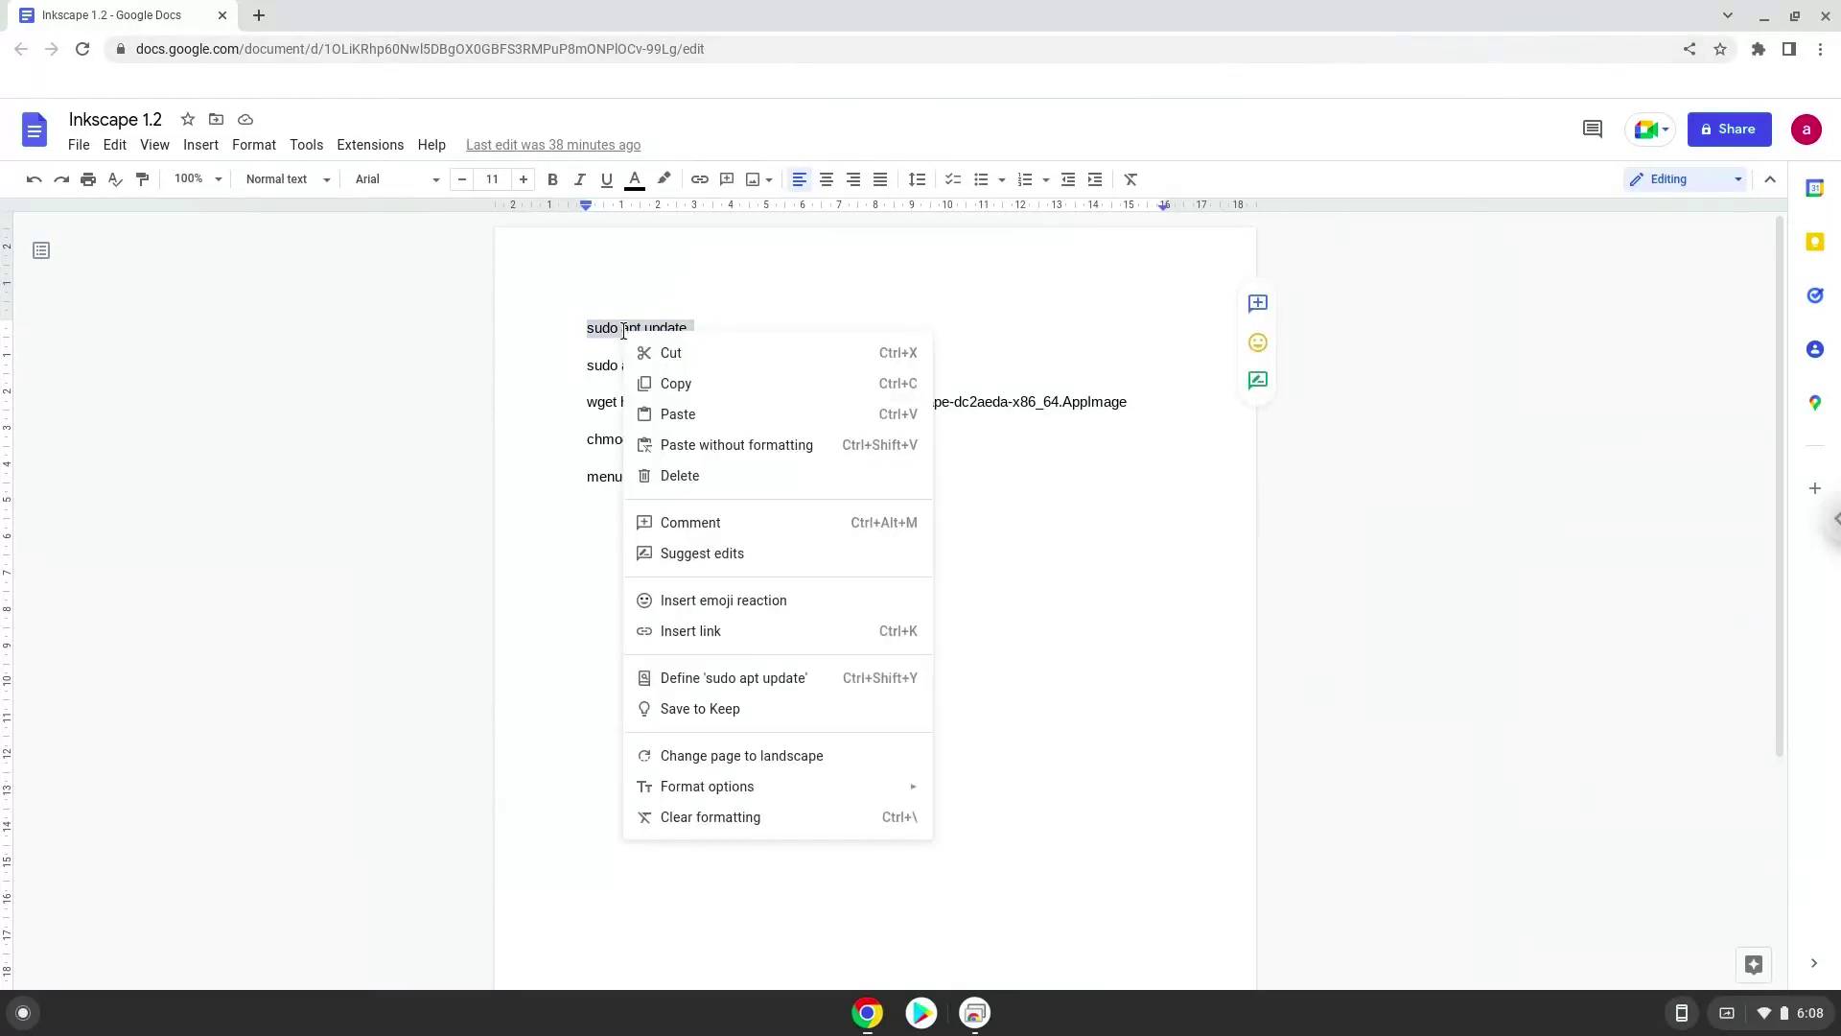
click(643, 385)
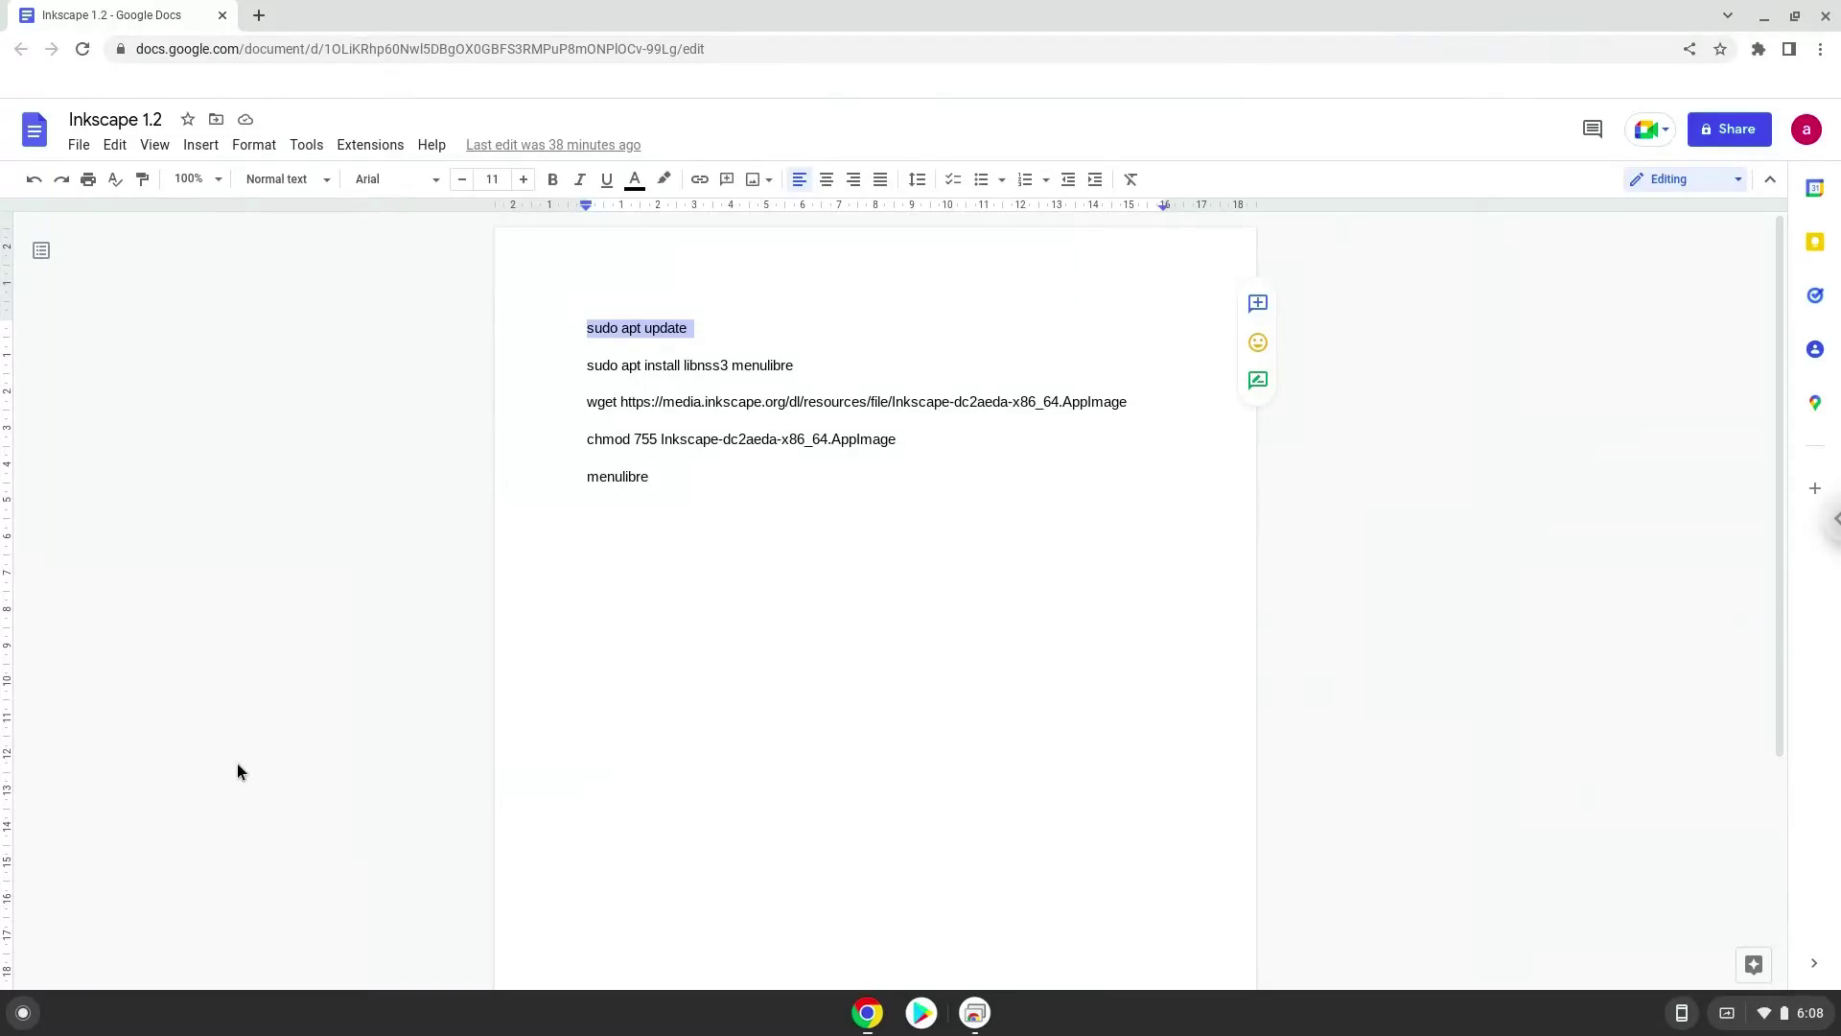
click(23, 1013)
text(ter)
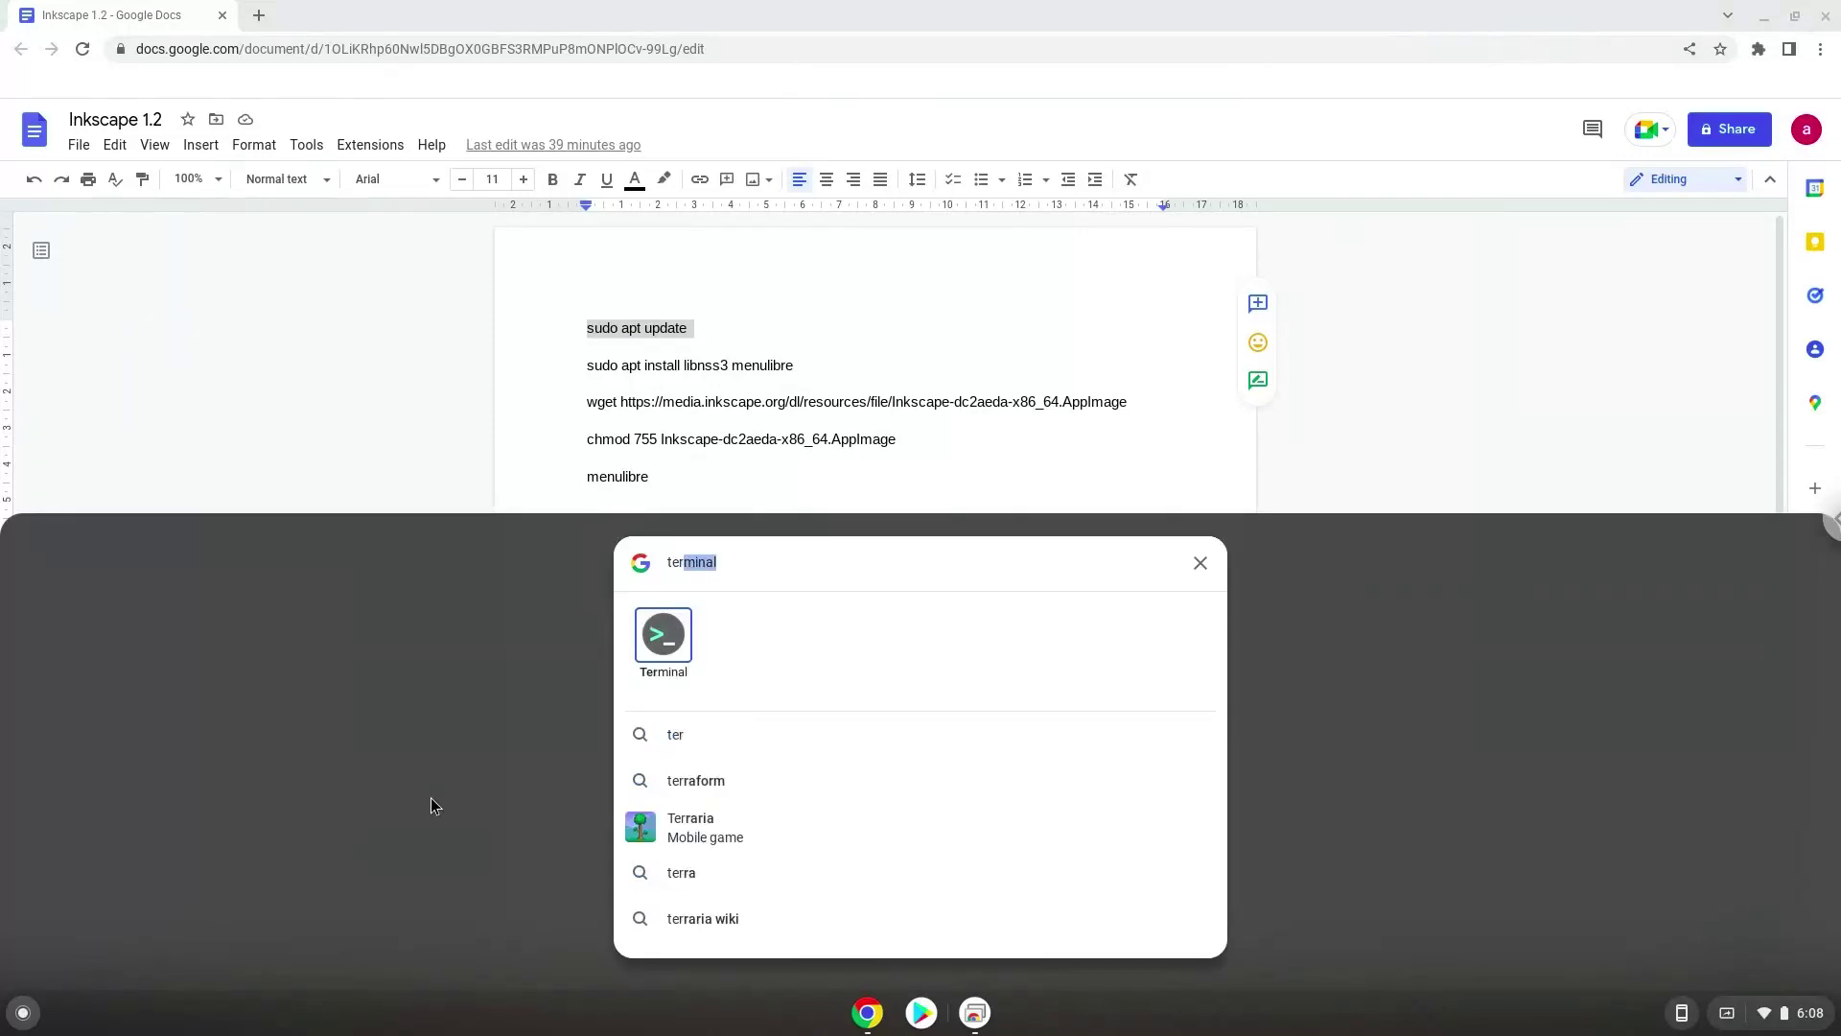
Run sudo apt update in Terminal, then return to the Google Docs command list
click(663, 641)
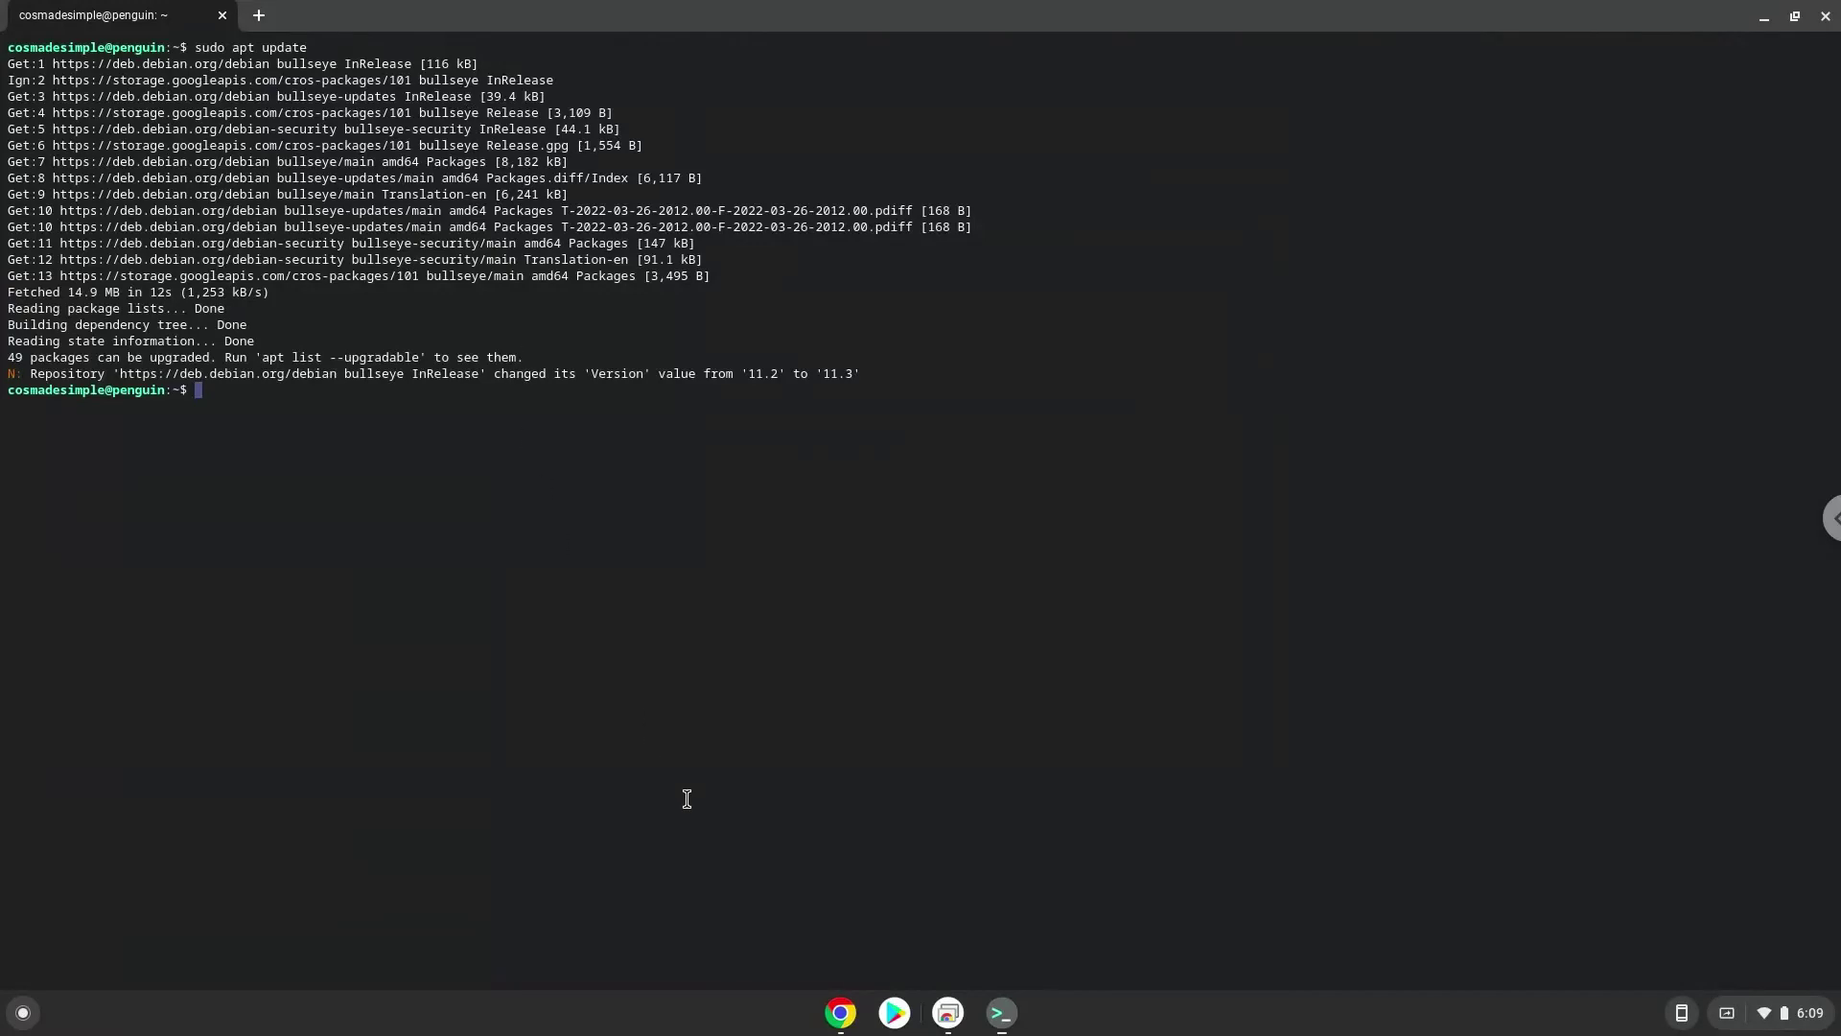
click(835, 1015)
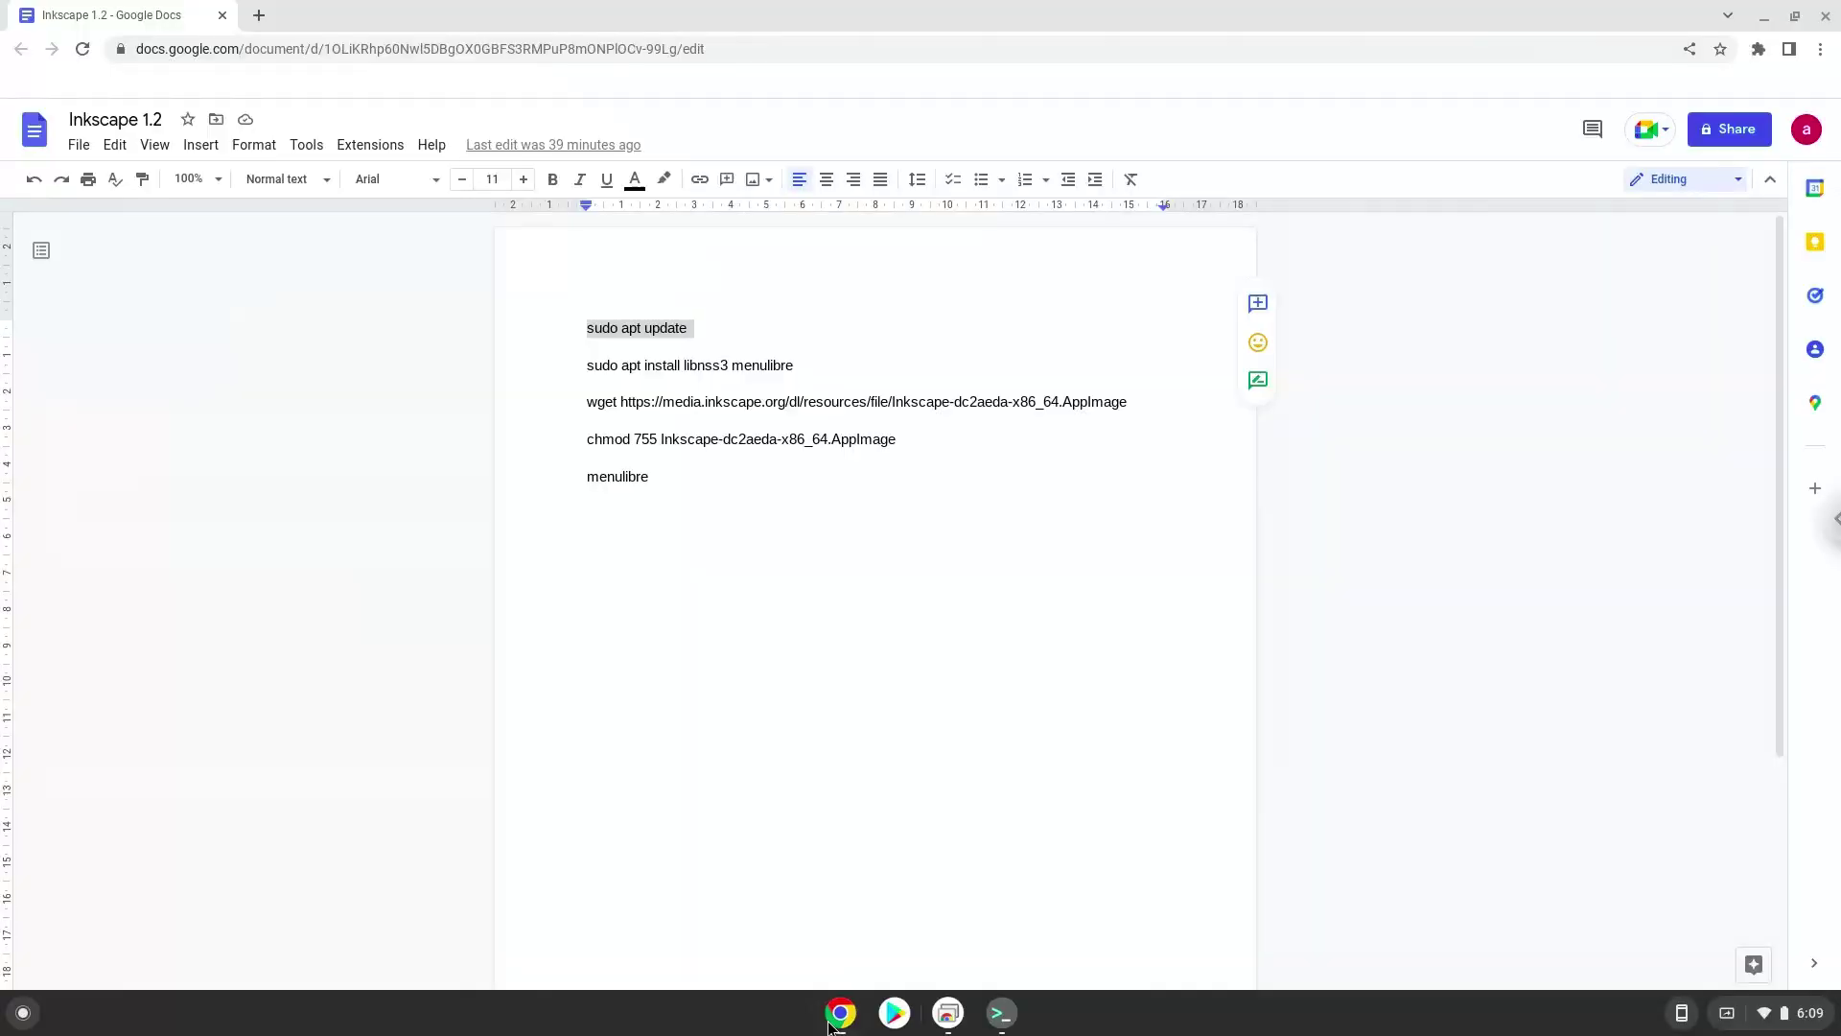
Copy 'sudo apt install libnss3 menulibre' from Docs and run it in Terminal, accepting extra packages
triple_click(660, 367)
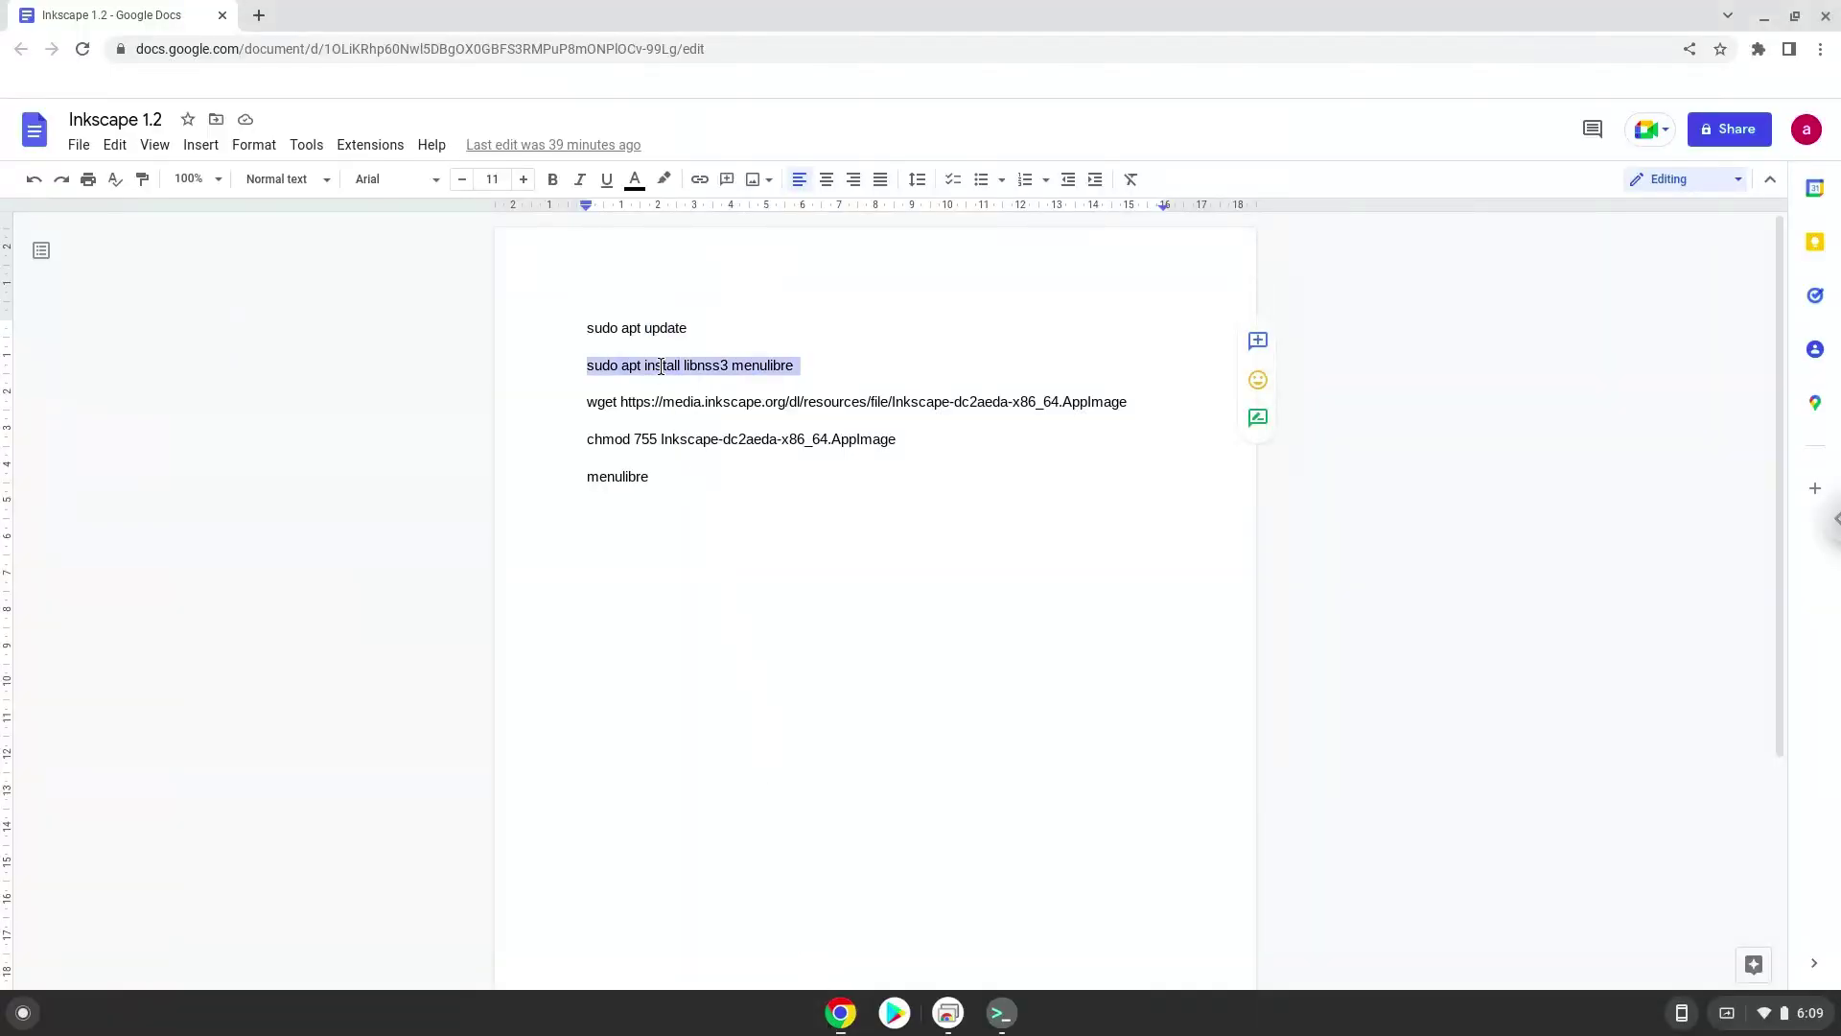
right_click(661, 367)
click(710, 422)
click(999, 1013)
key(ctrl+shift+v)
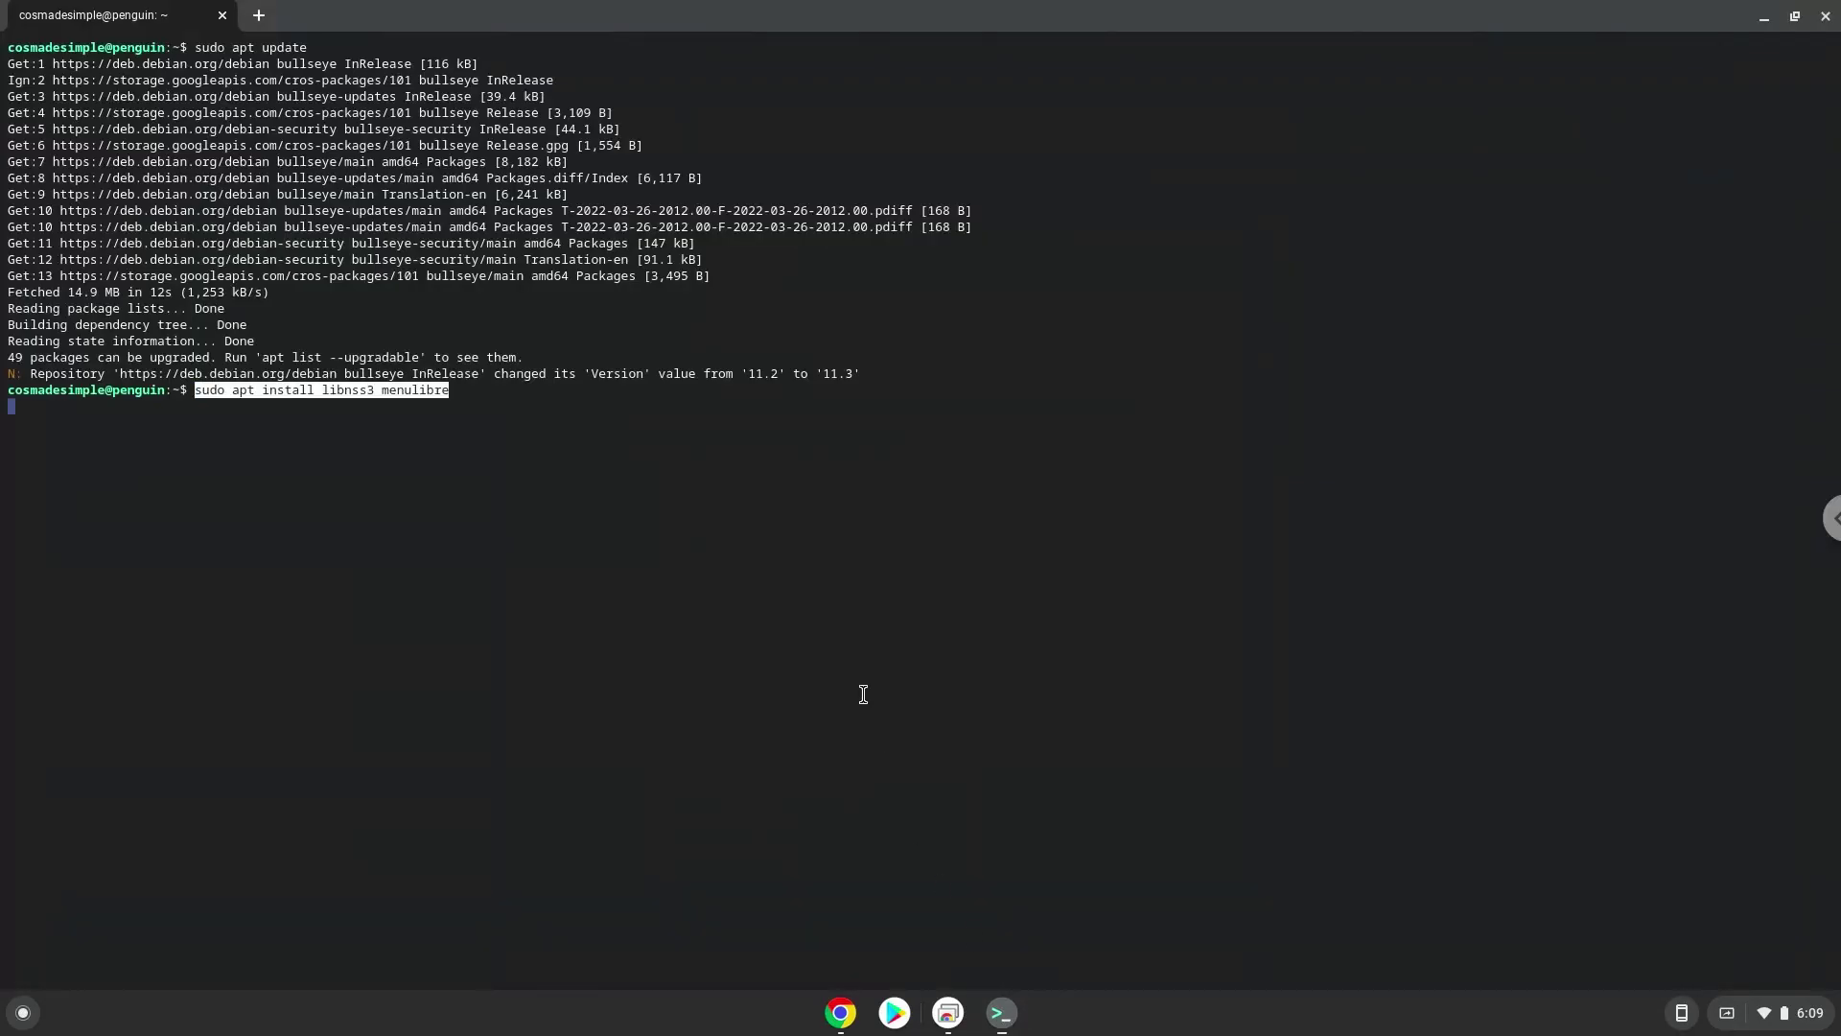
key(Return)
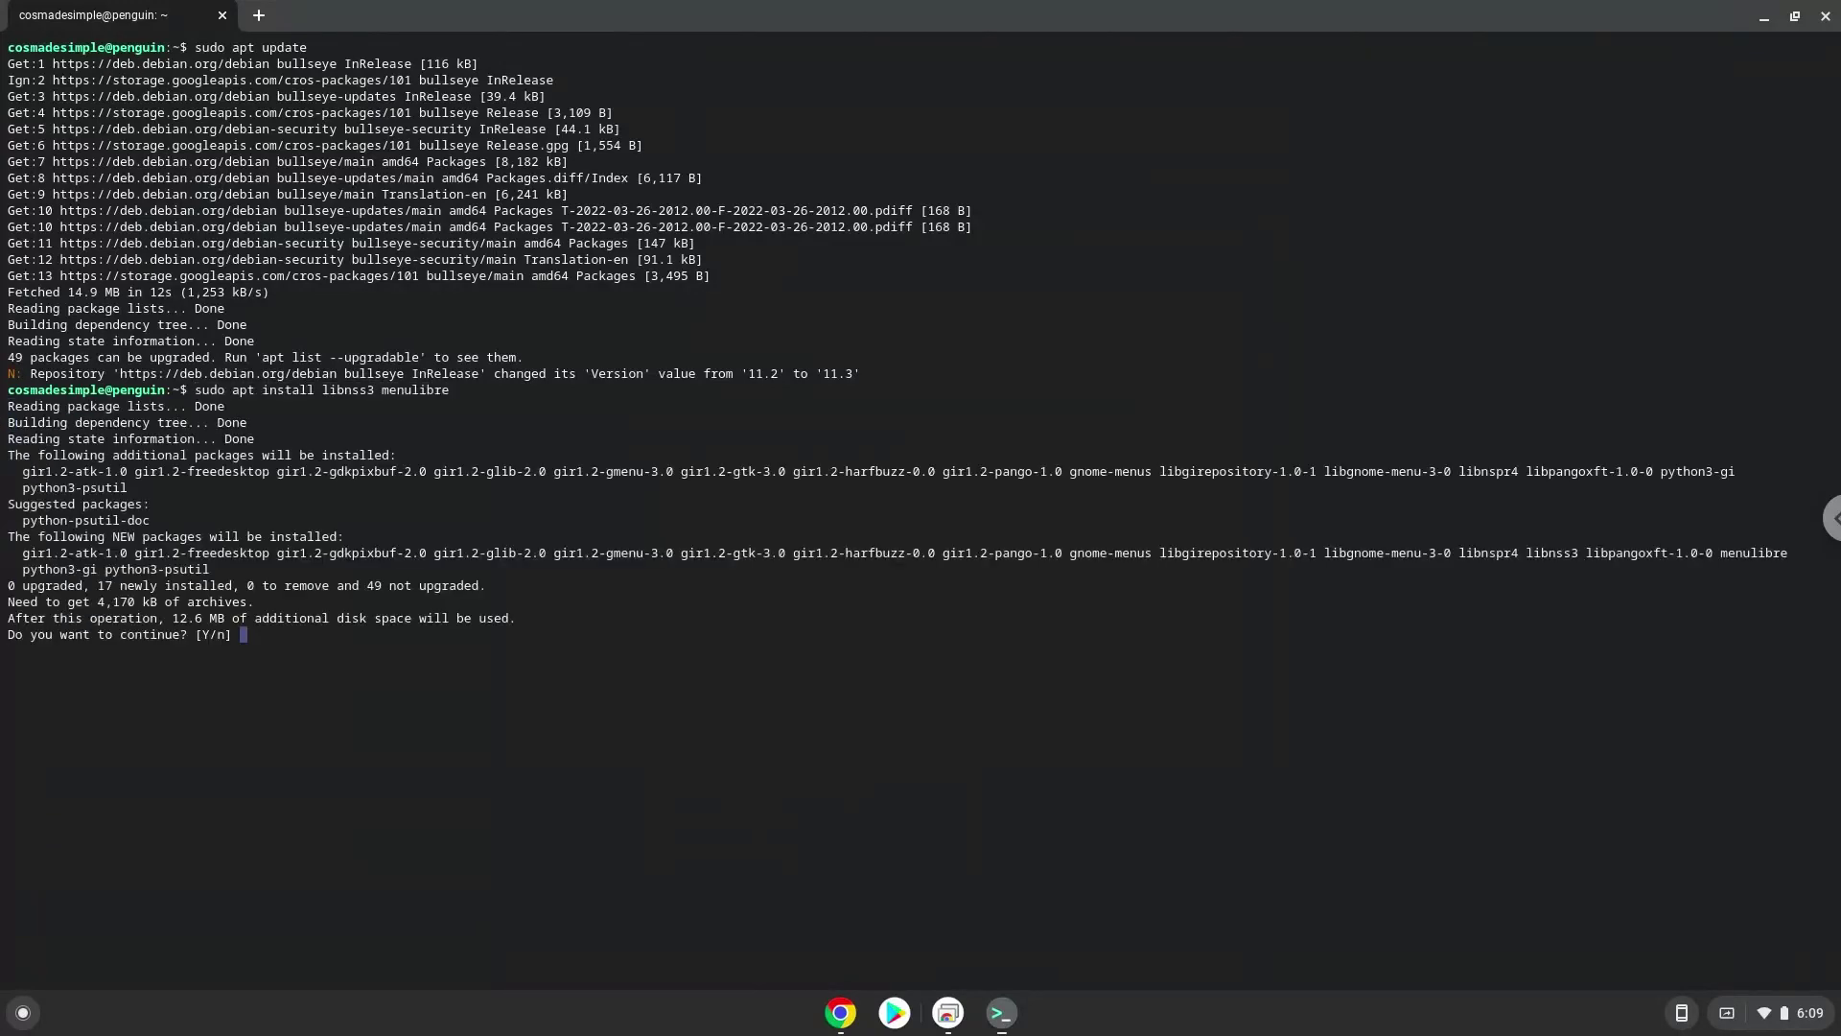
key(Return)
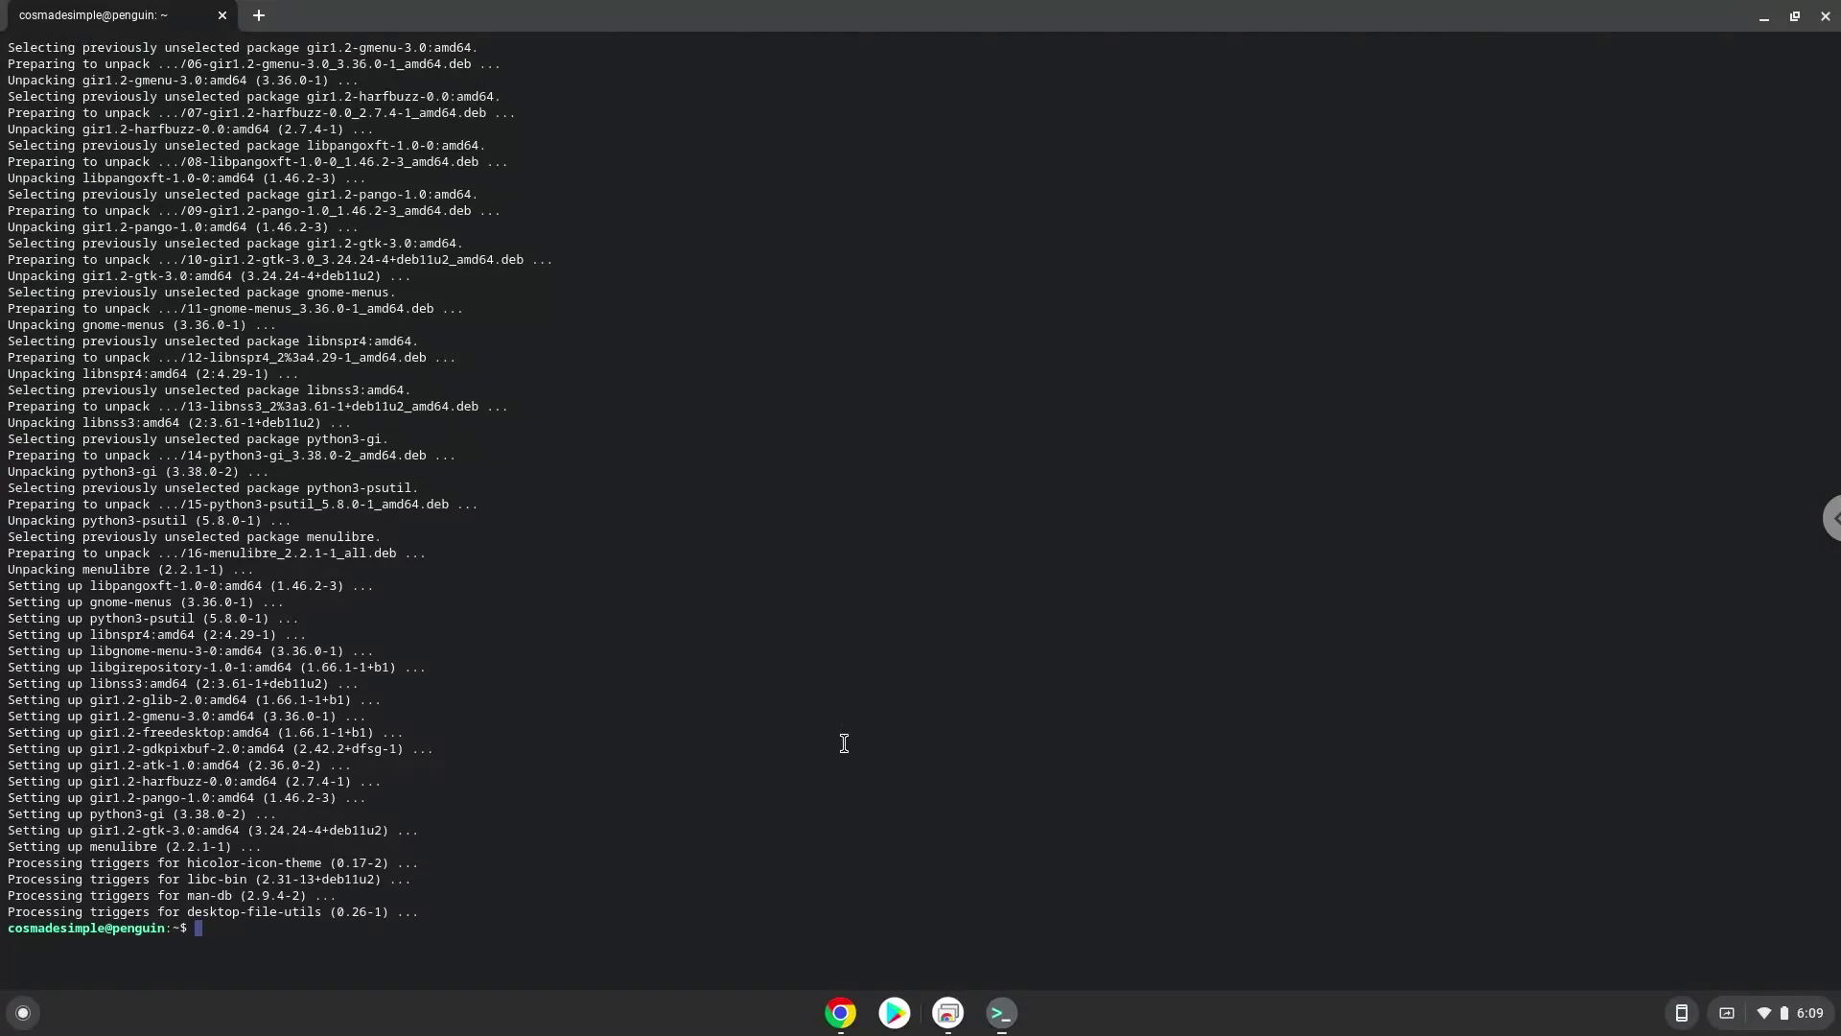
Copy the wget line from Docs and run it to download Inkscape-dc2aeda-x86_64.AppImage
click(839, 1017)
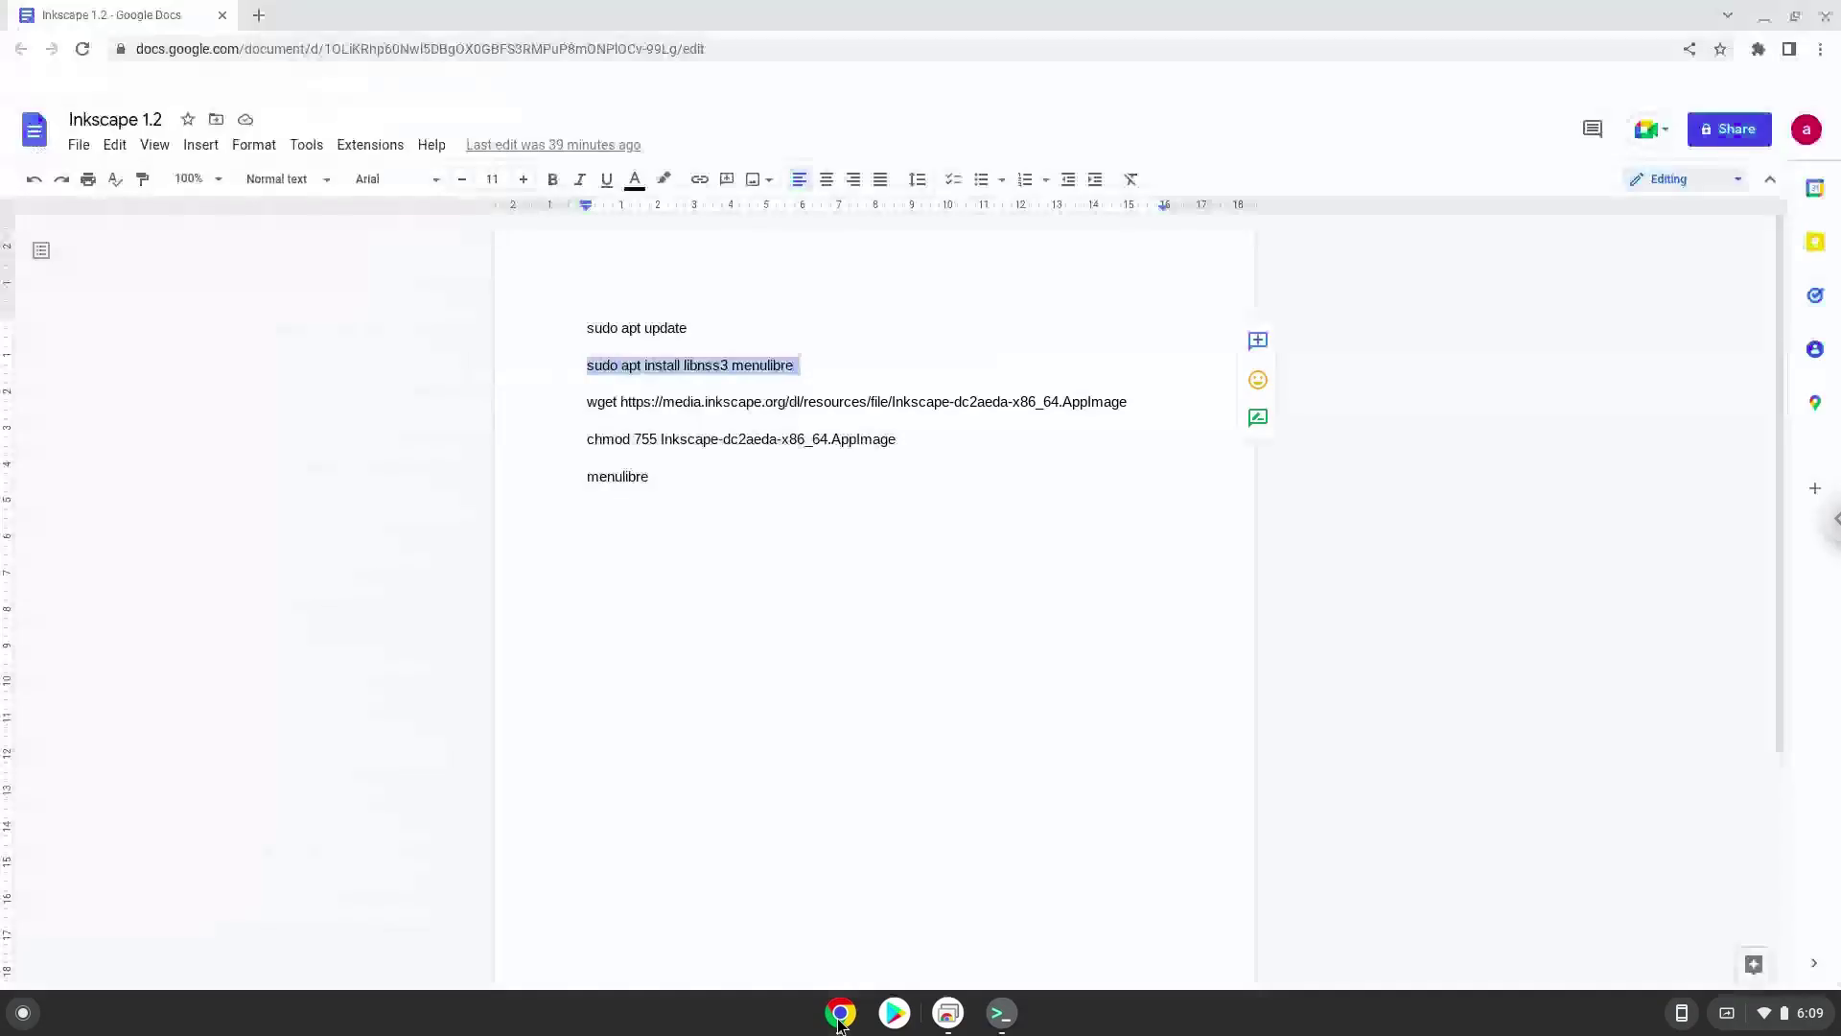
triple_click(686, 401)
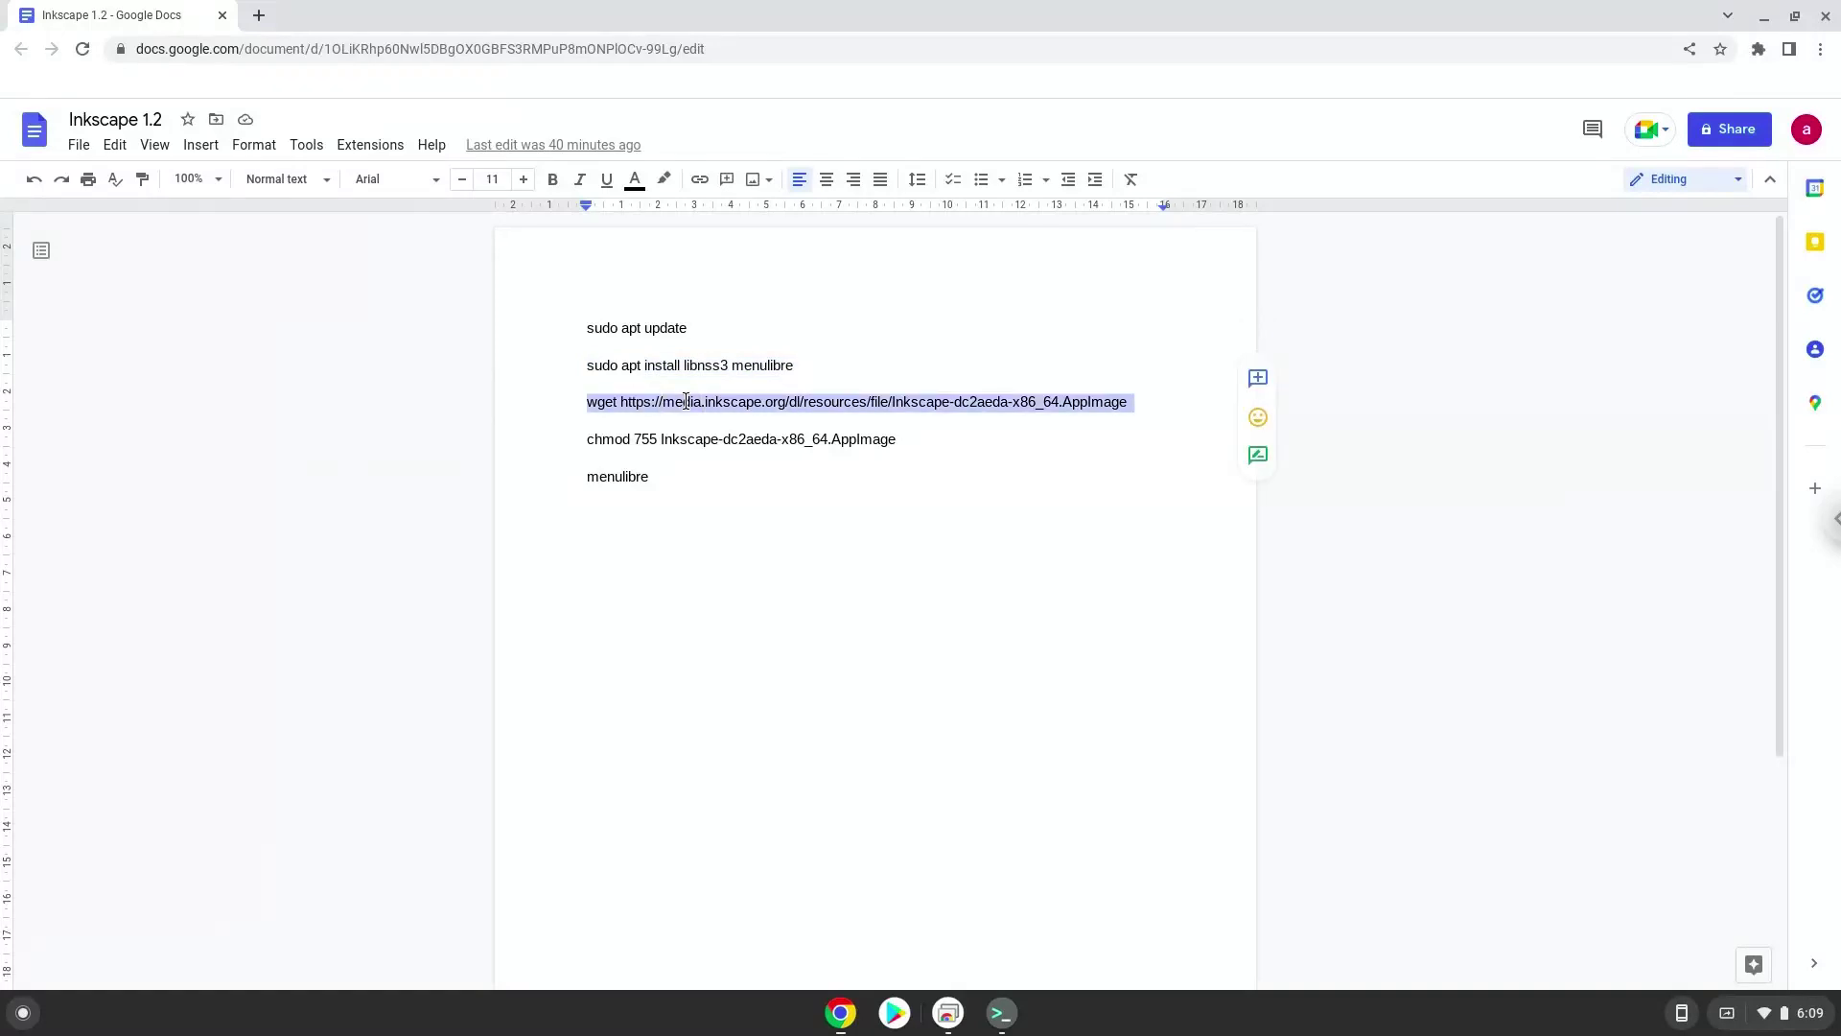
right_click(686, 401)
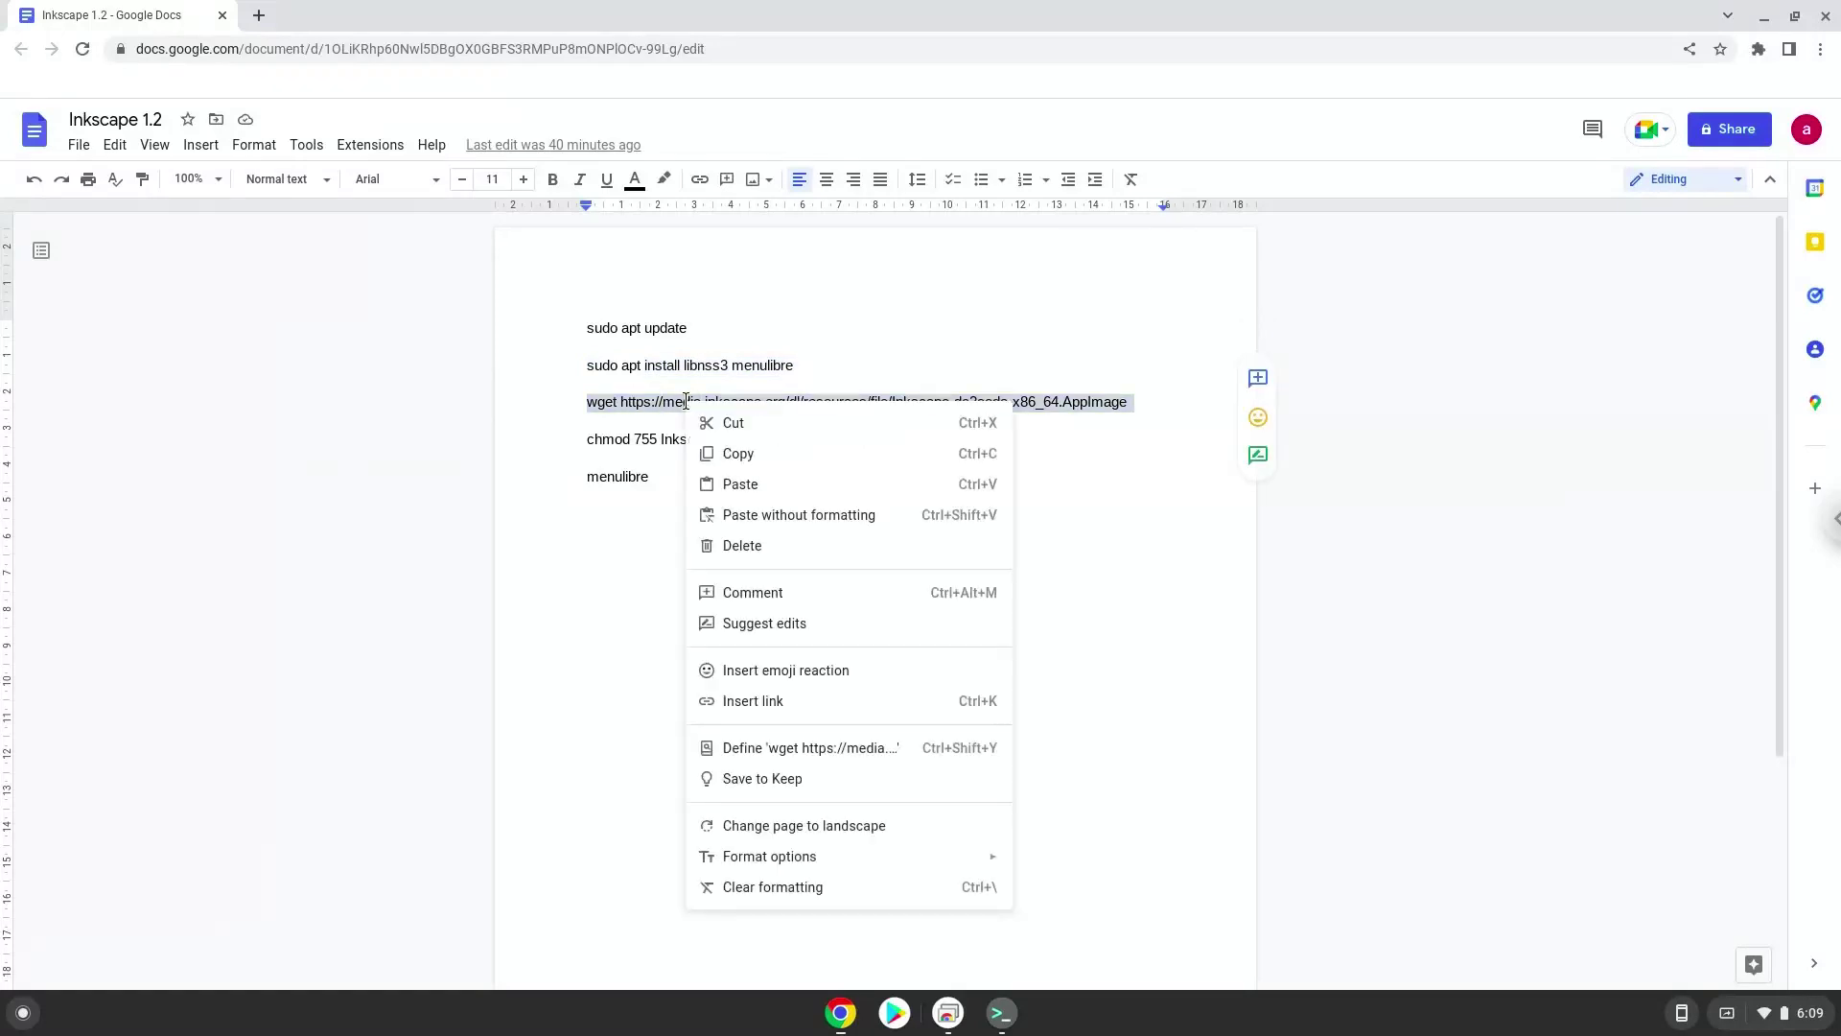
click(735, 455)
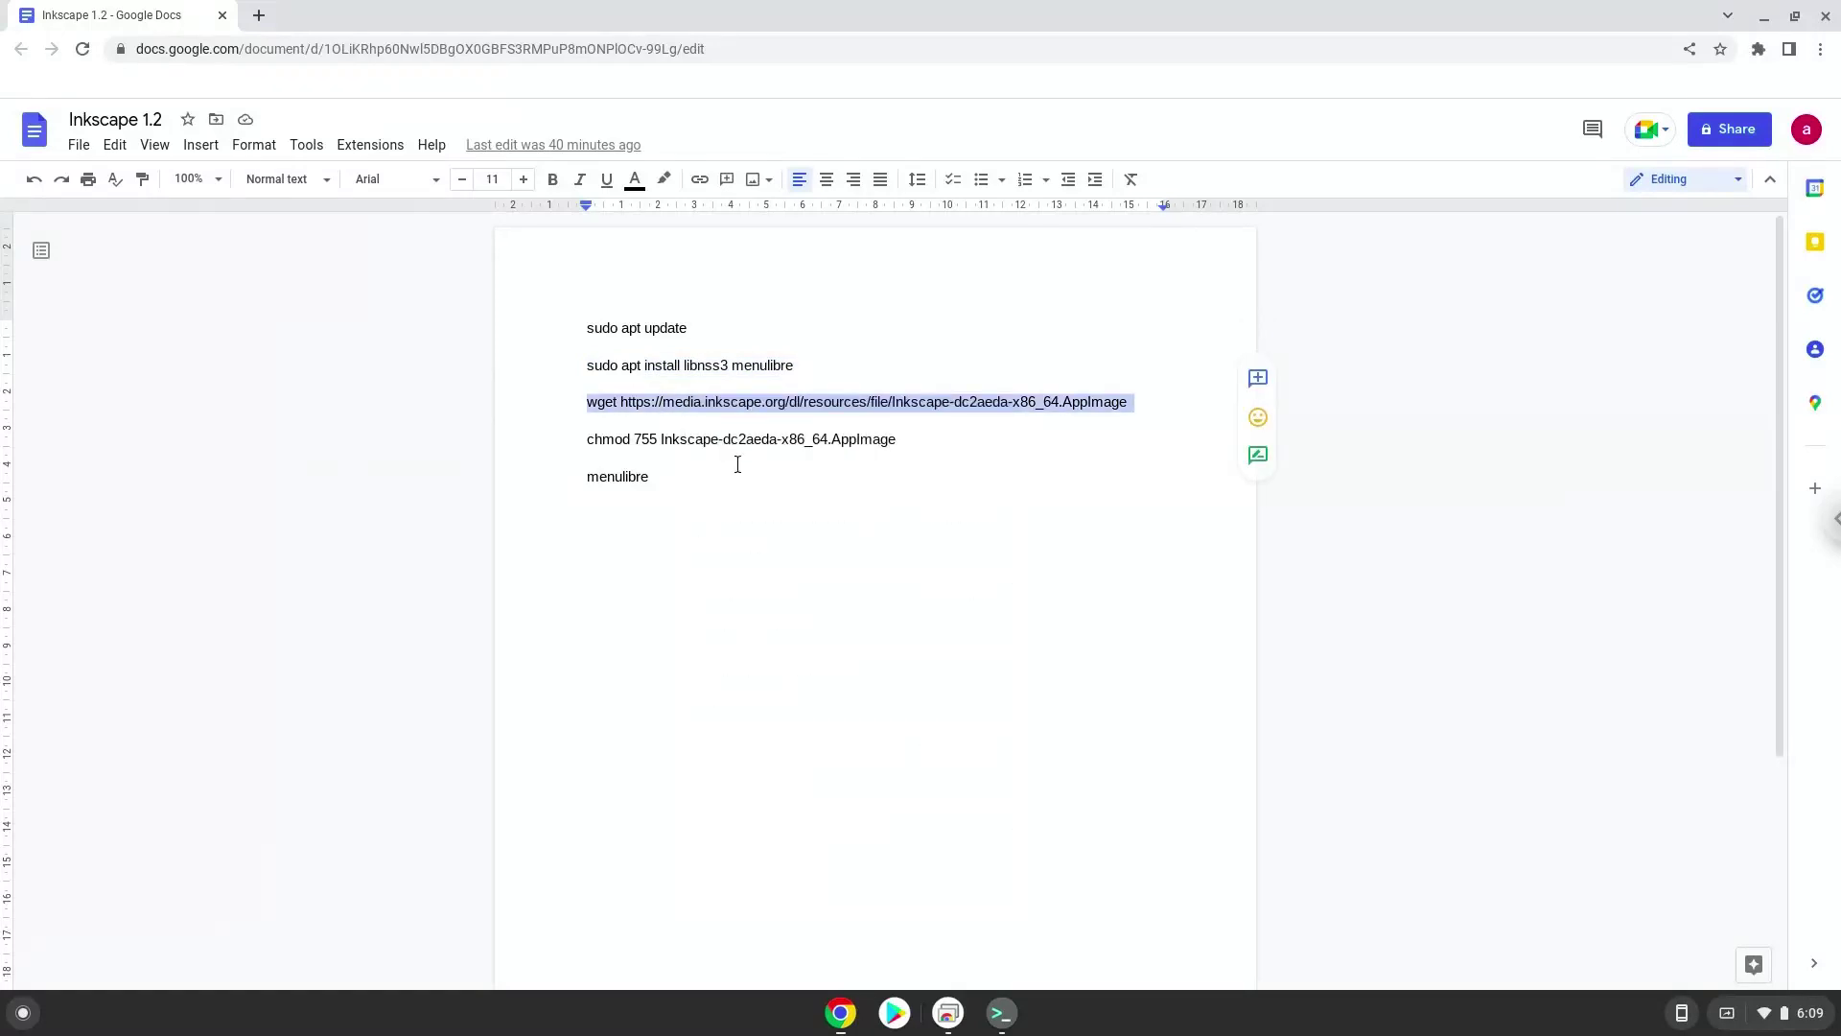
click(997, 1012)
key(ctrl+shift+v)
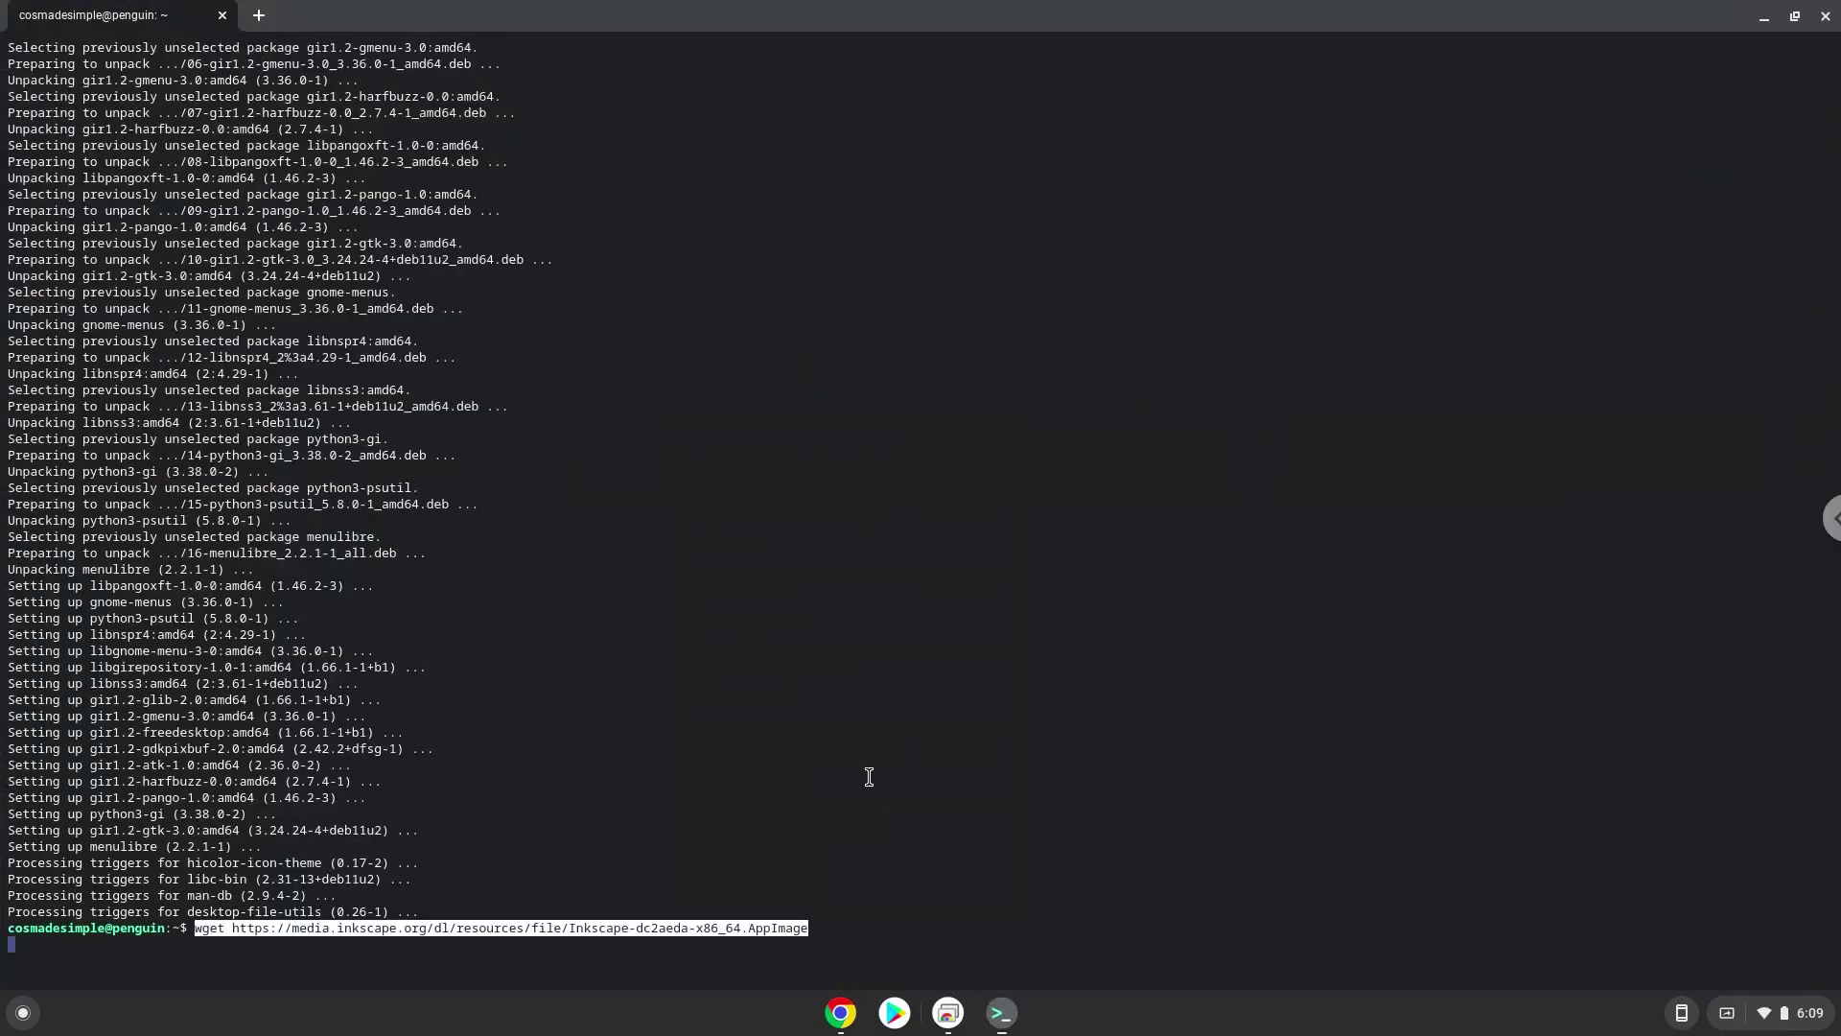
key(Return)
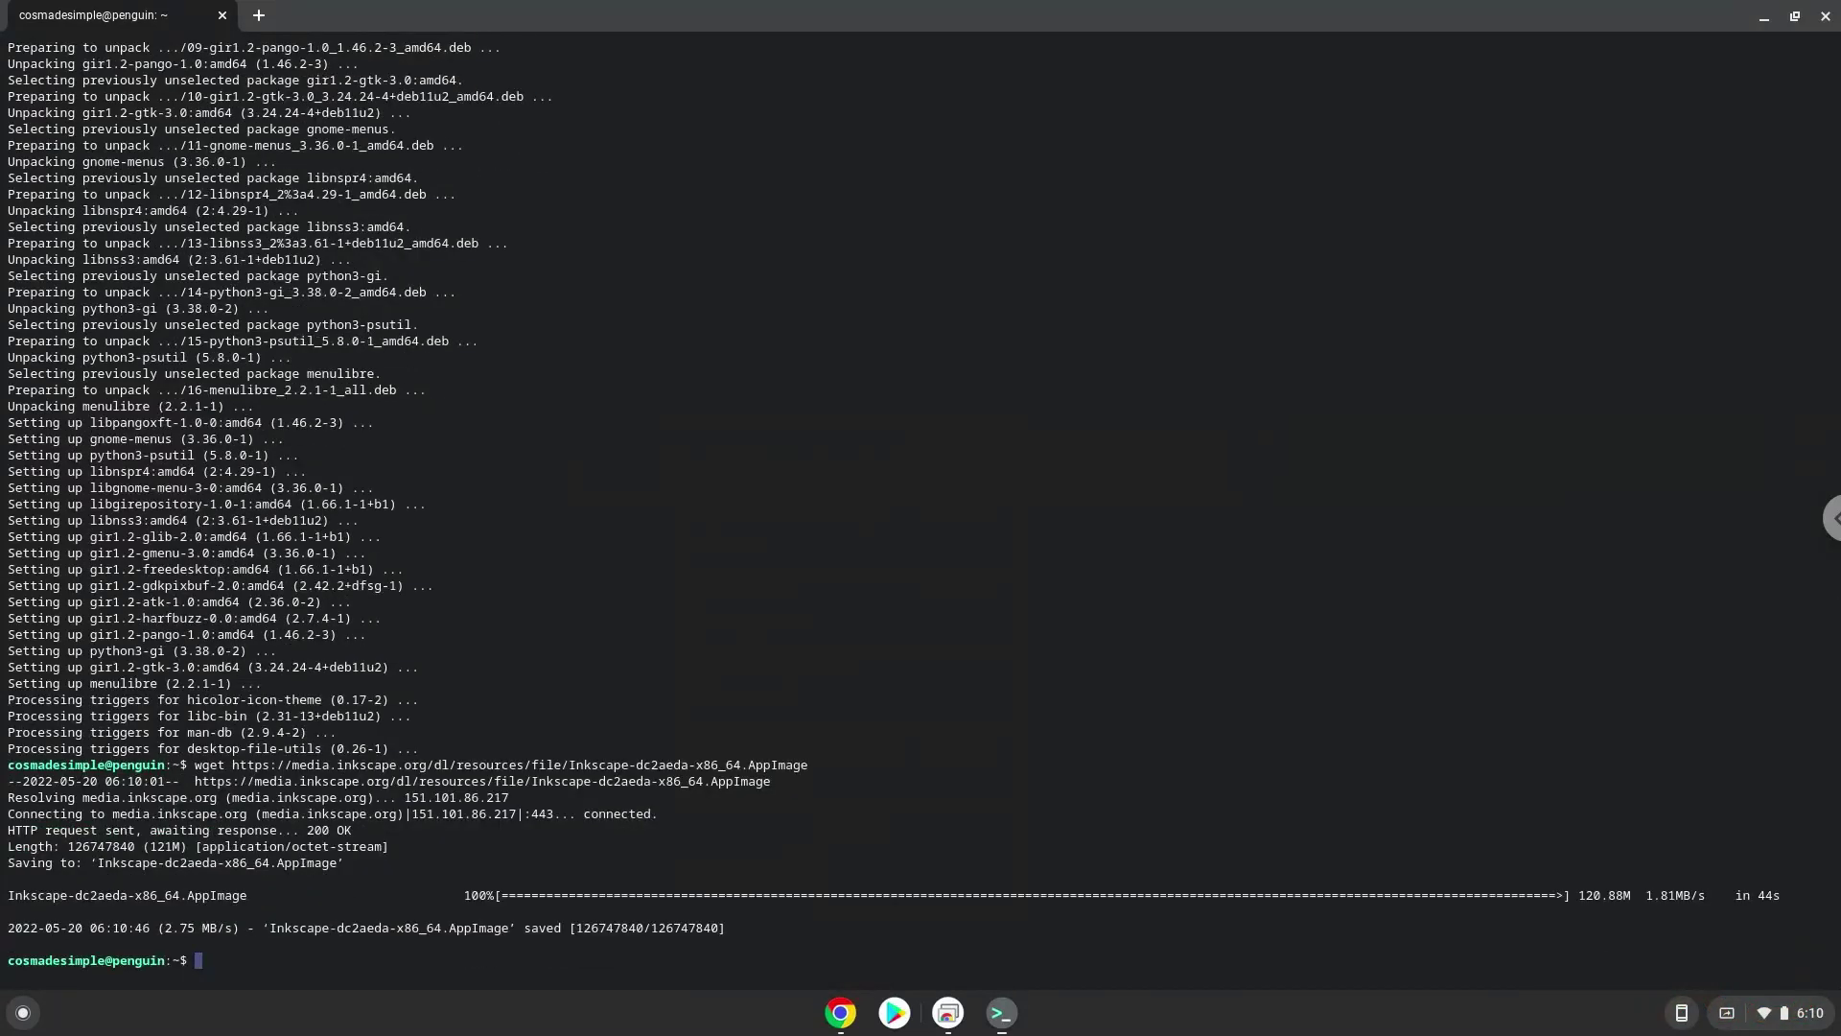
Copy the 'chmod 755' line from Docs and run it on the Inkscape AppImage
click(841, 1012)
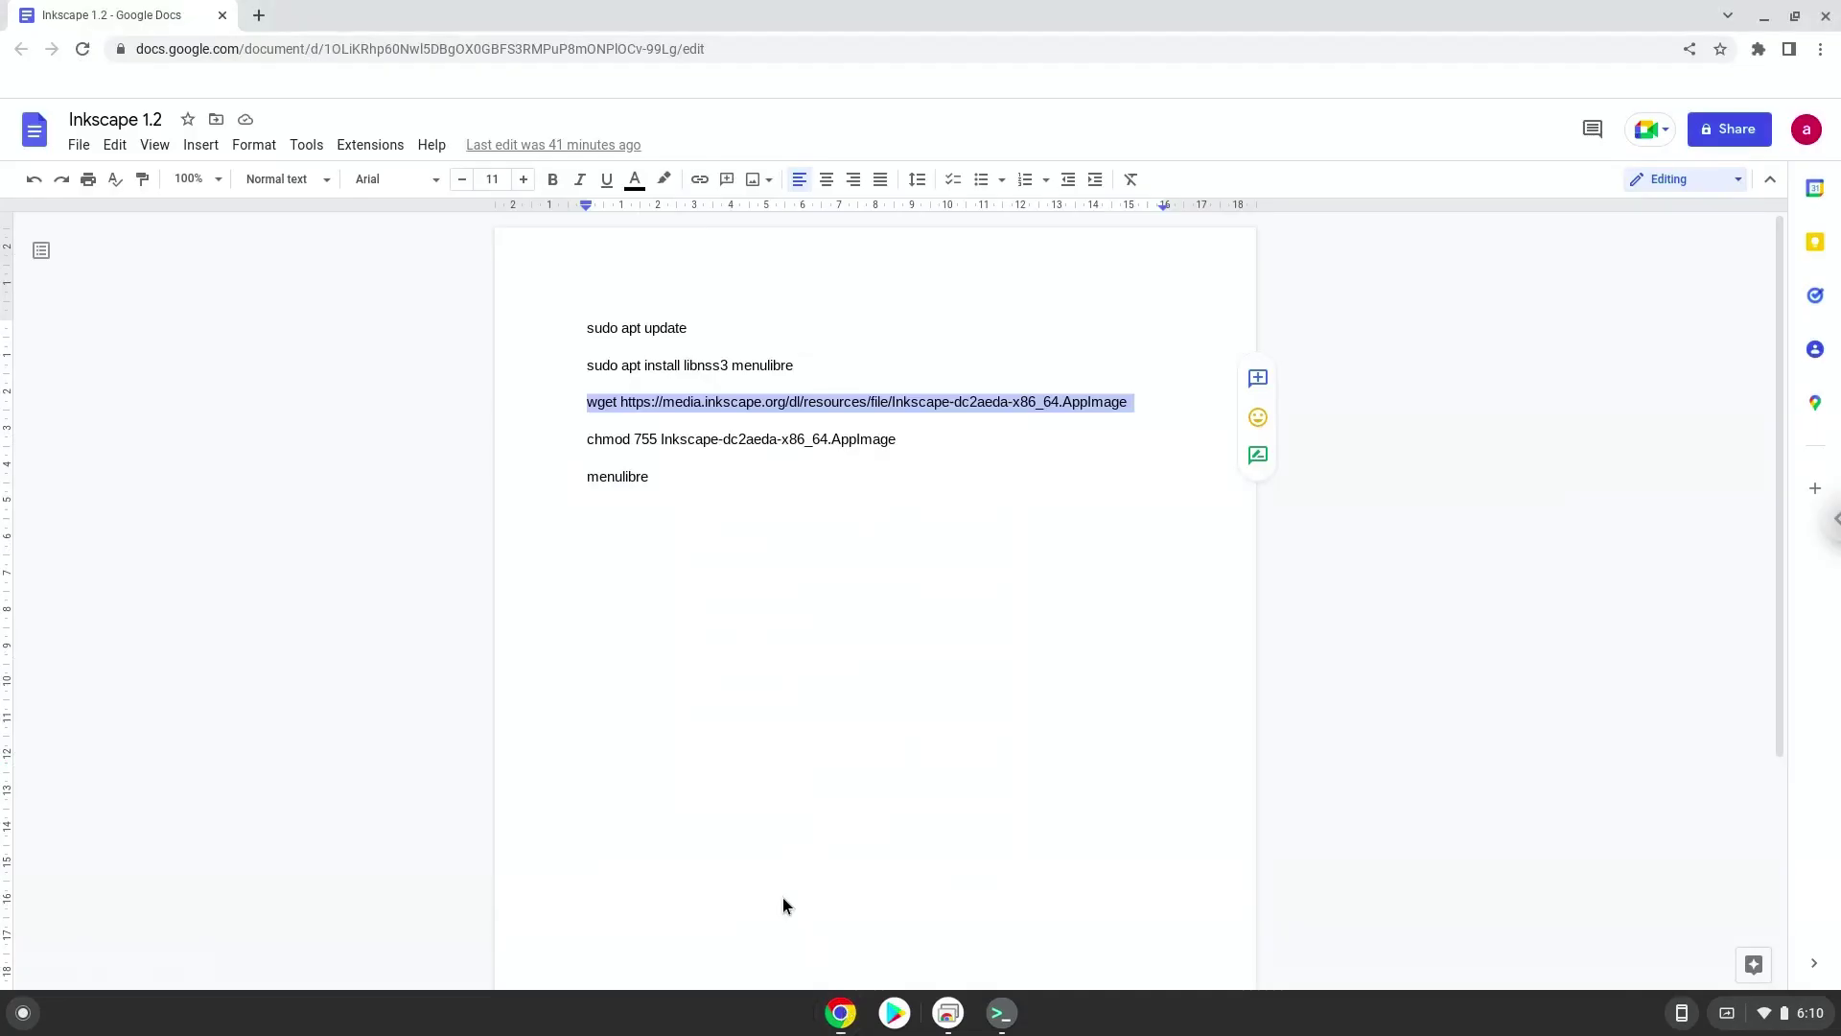
triple_click(611, 442)
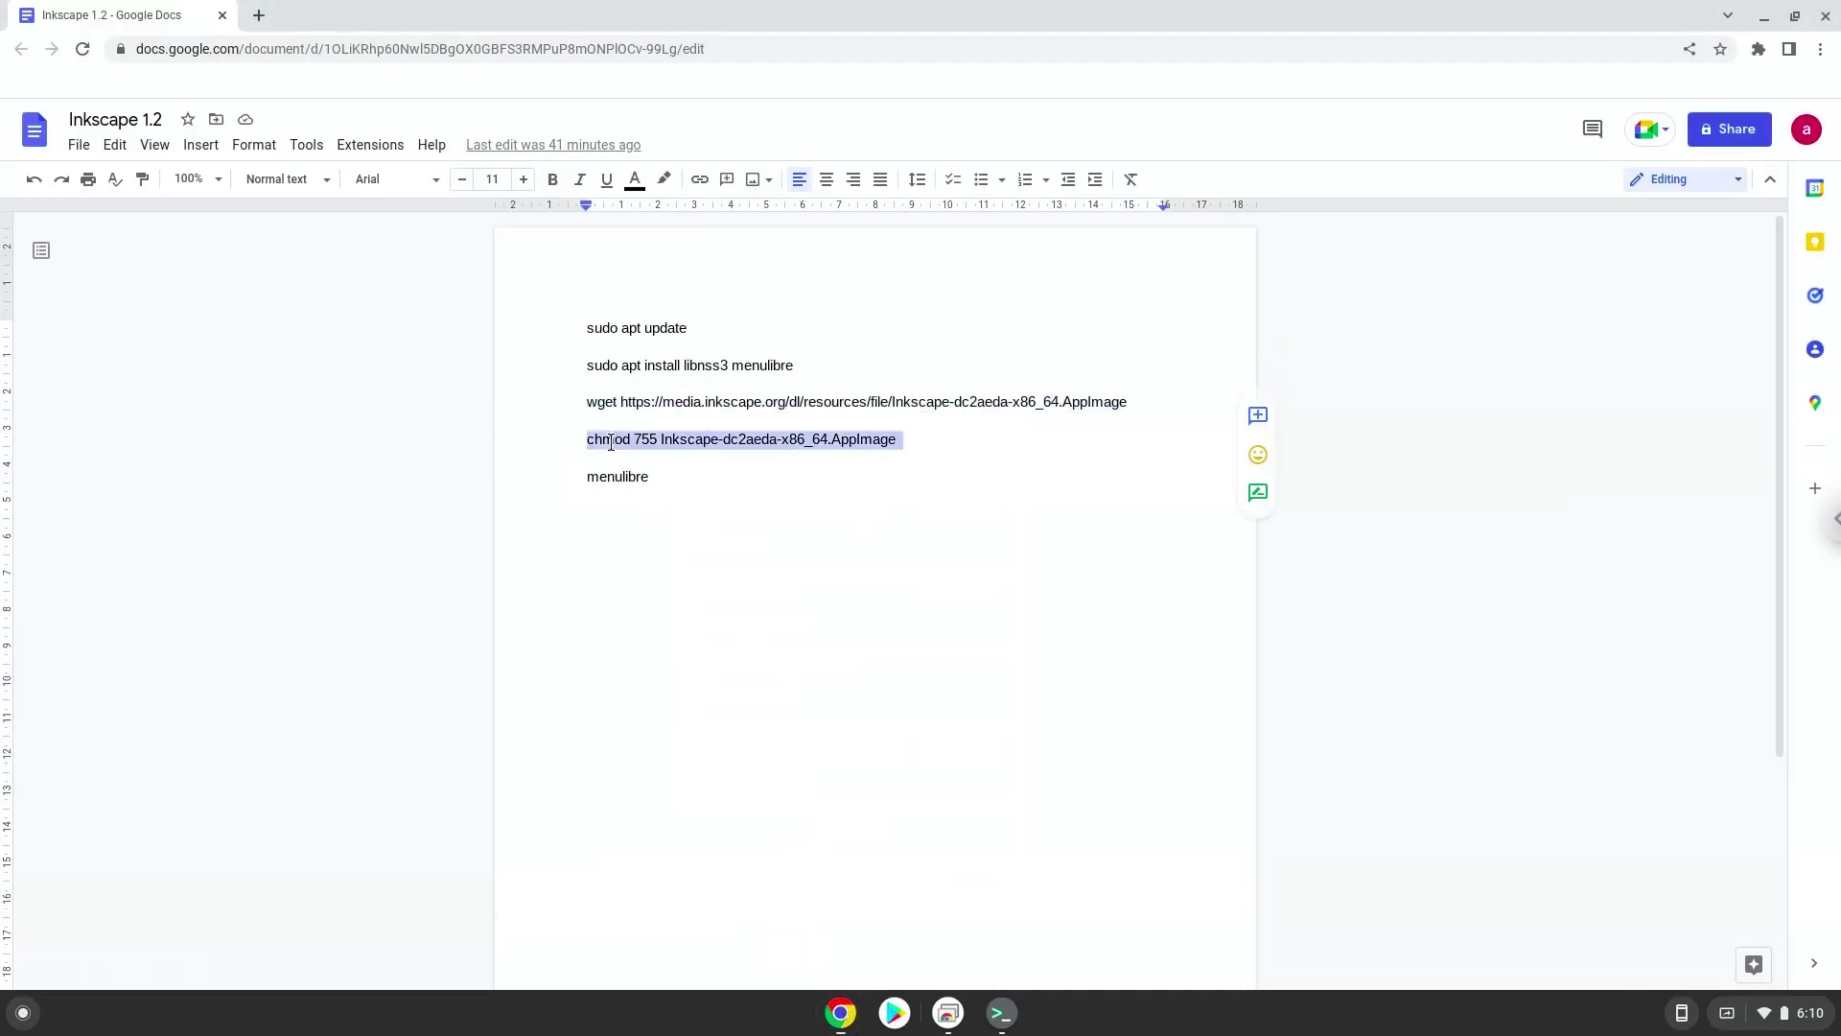
right_click(611, 442)
click(651, 495)
click(1001, 1012)
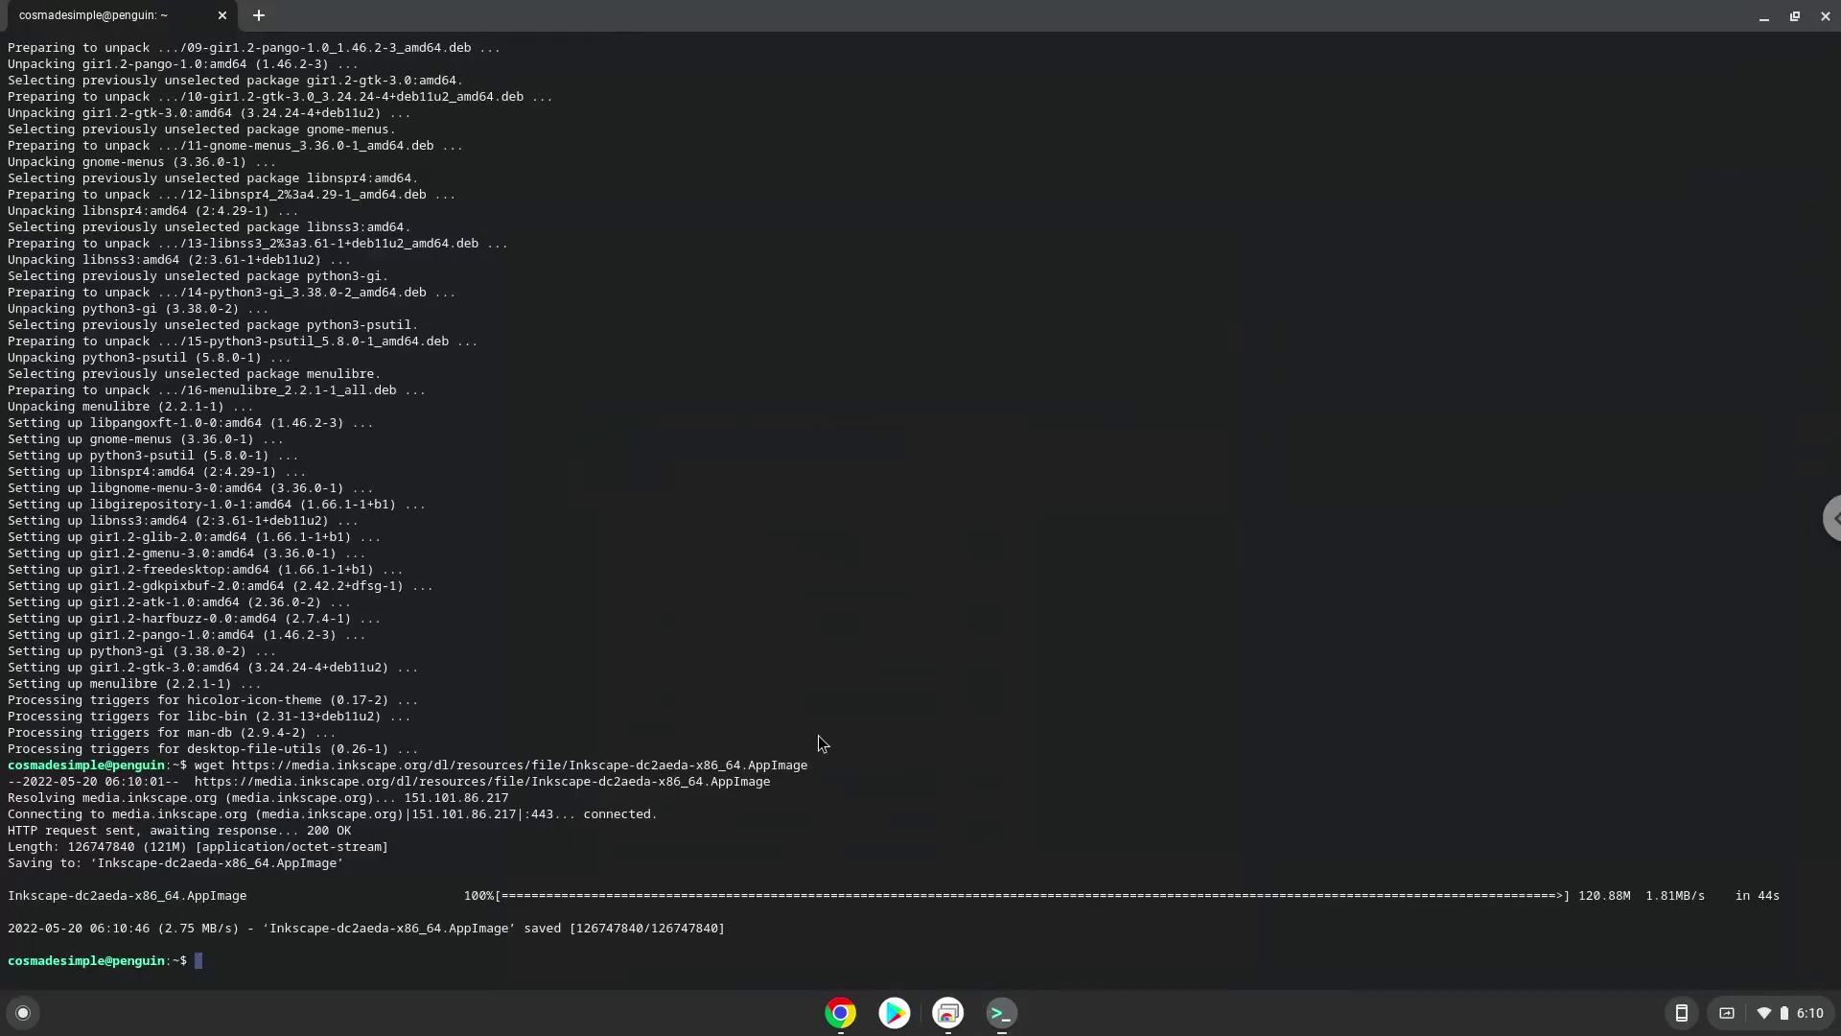
key(ctrl+shift+v)
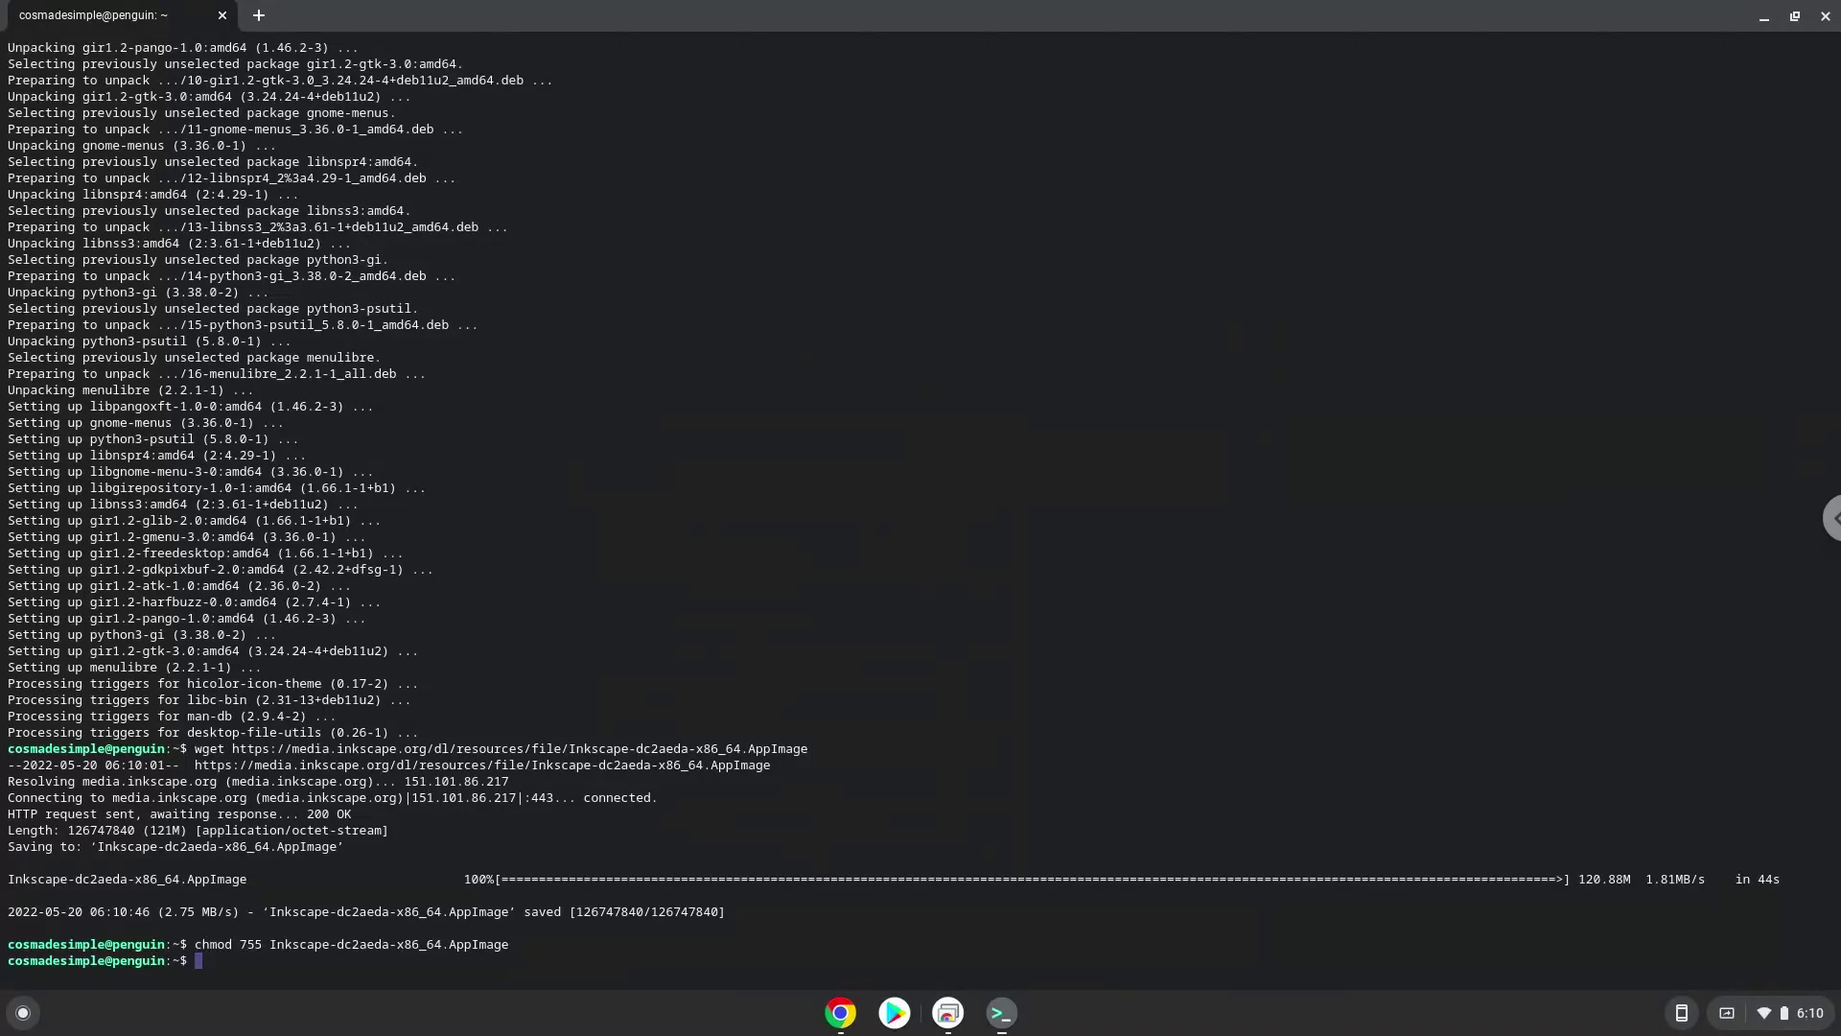
Back in Google Docs, select the 'menulibre' line and bring up its context menu
click(841, 1013)
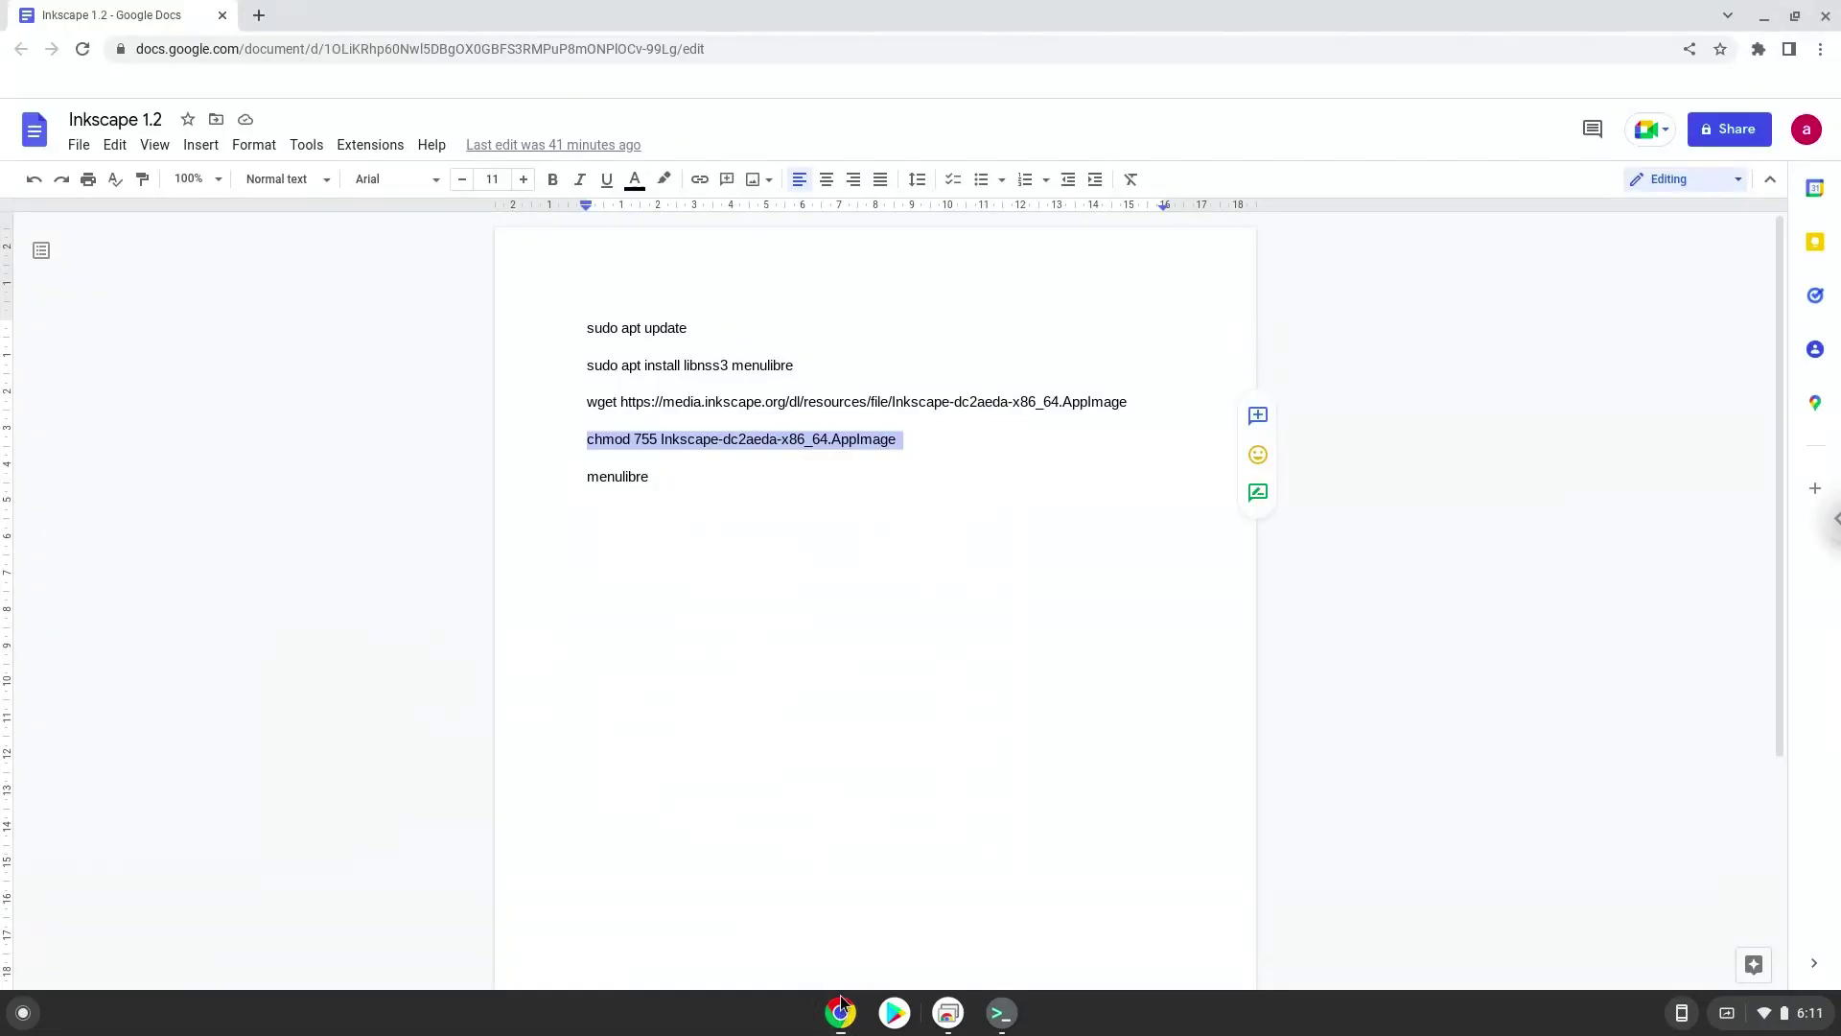
triple_click(596, 477)
right_click(597, 477)
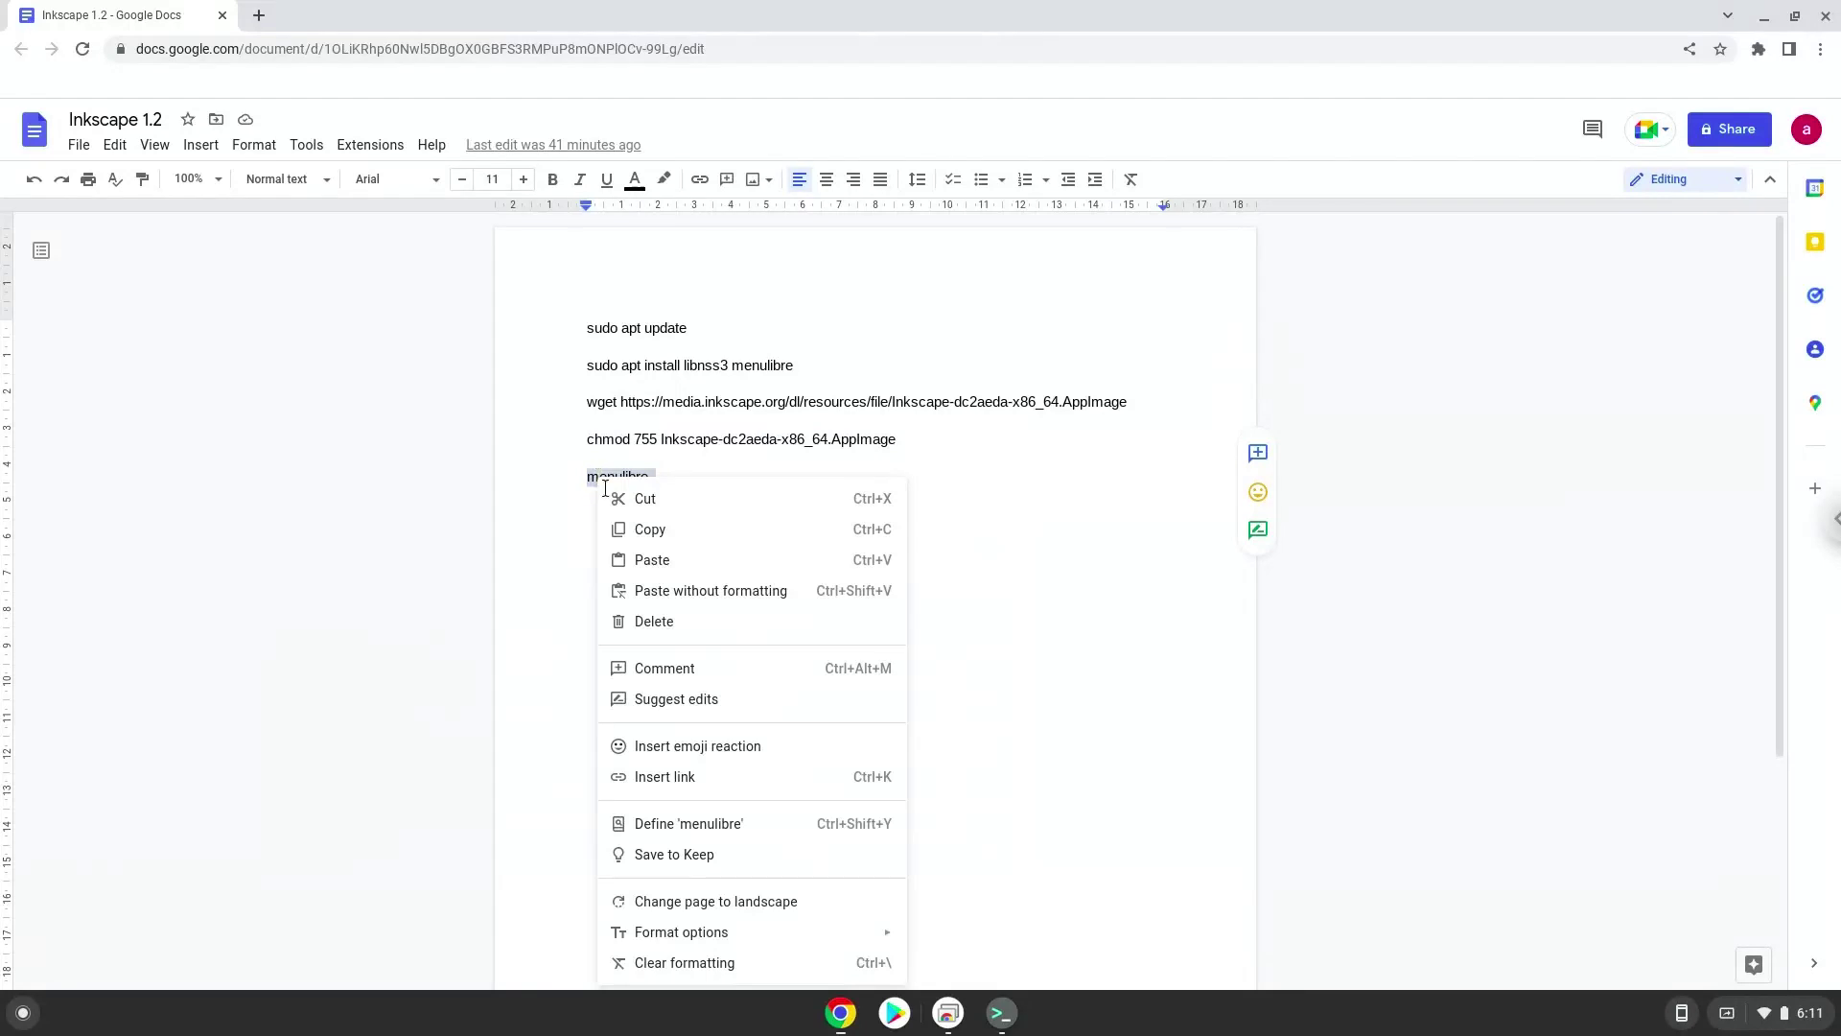
Copy 'menulibre', paste it at the Terminal prompt, and run it
click(643, 526)
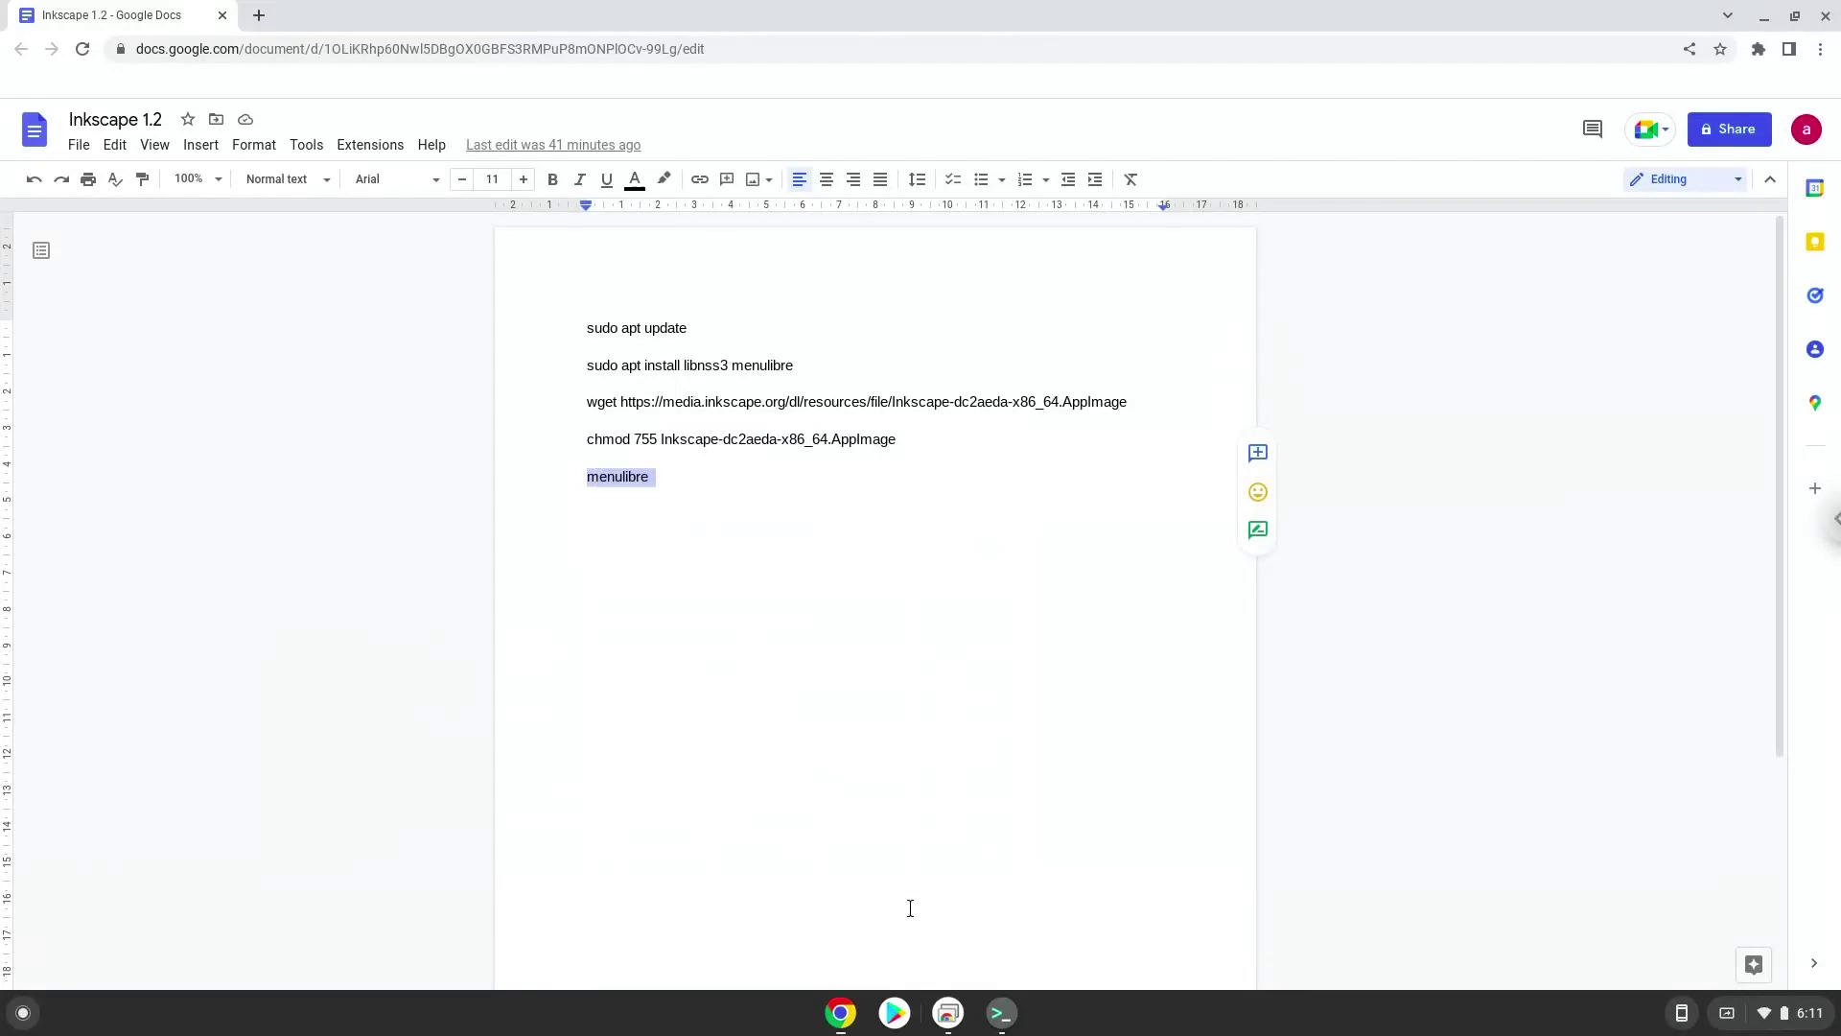
click(1001, 1015)
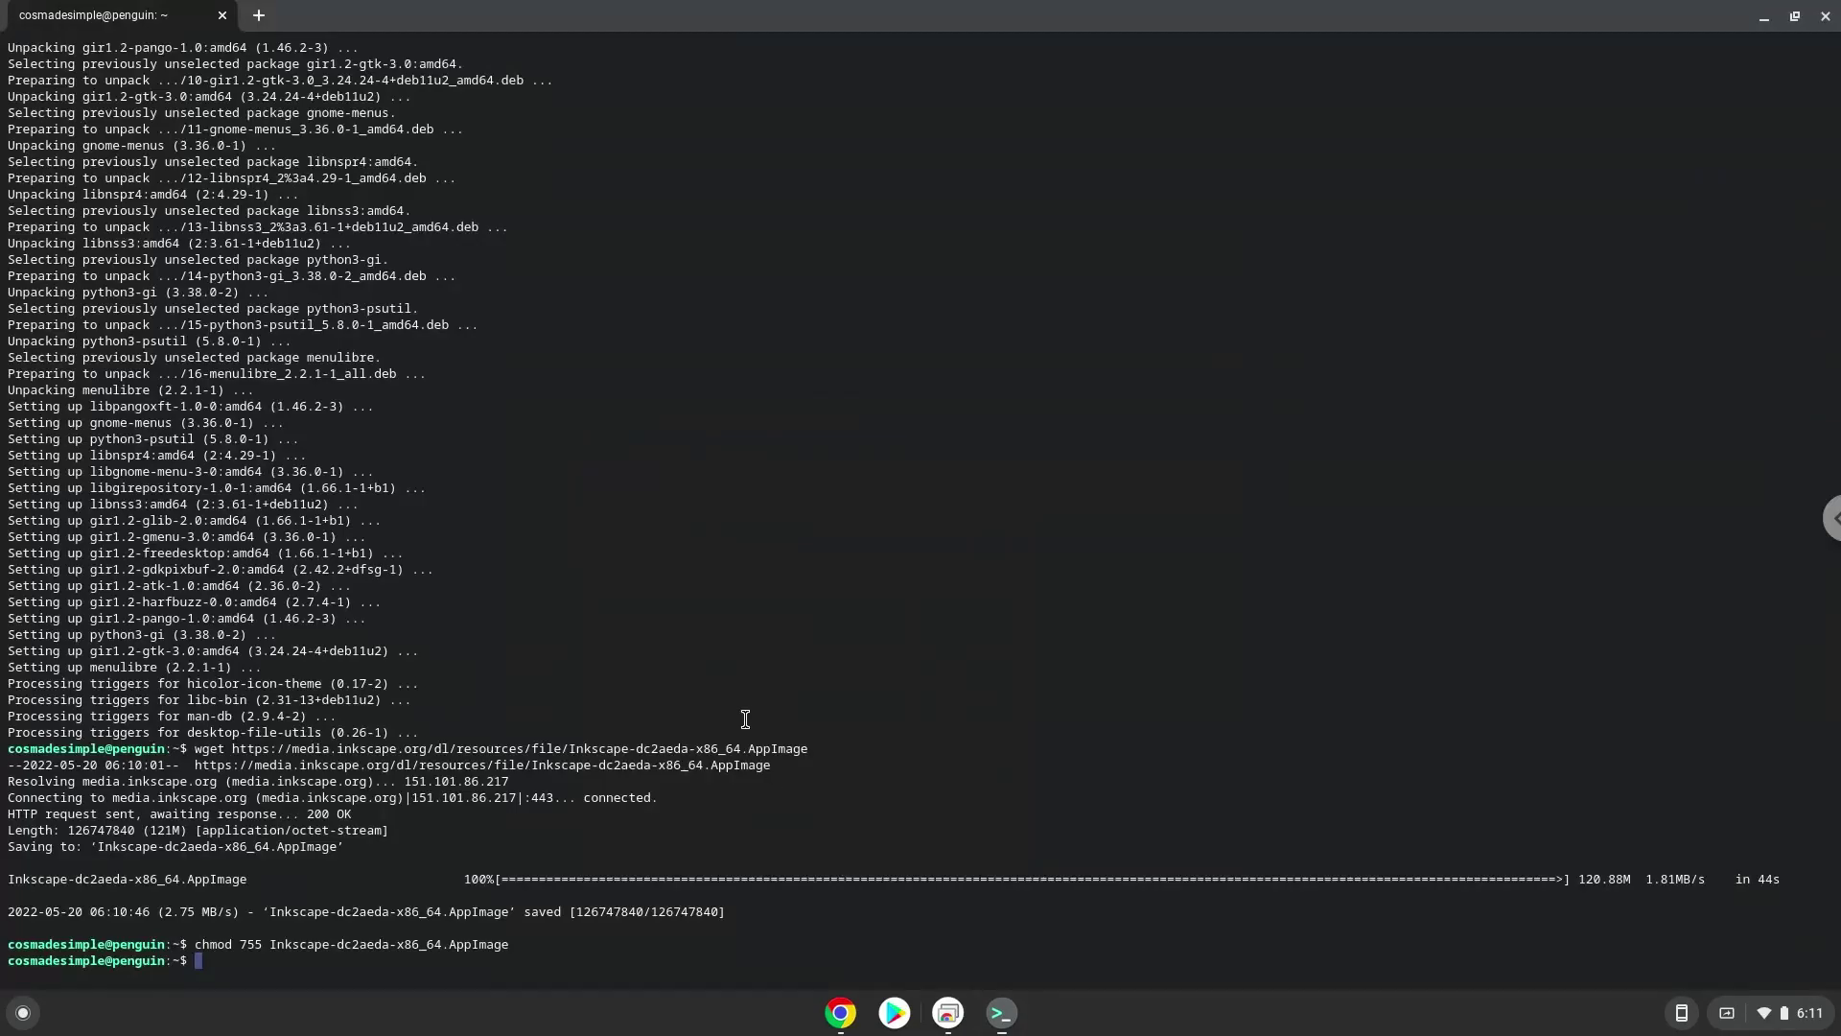
right_click(749, 724)
key(Return)
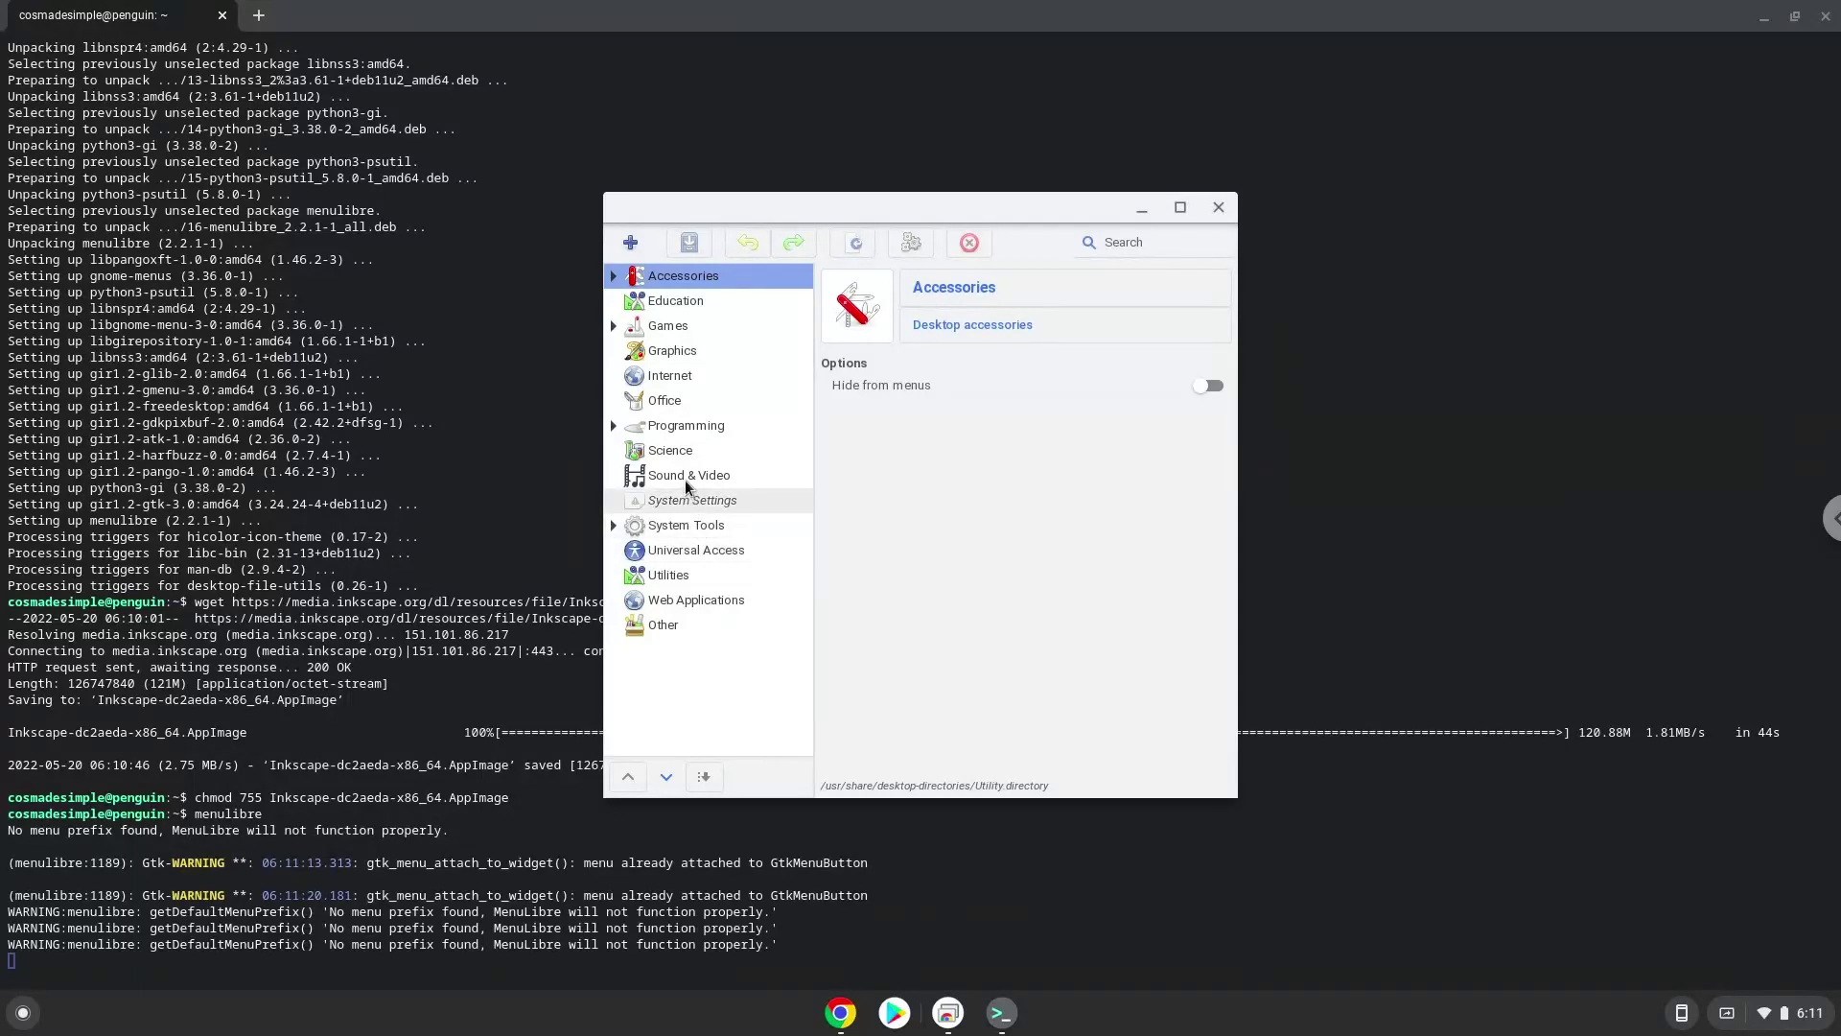
Create a Graphics launcher via + > Add Launcher and name it 'Inkscape'
click(666, 353)
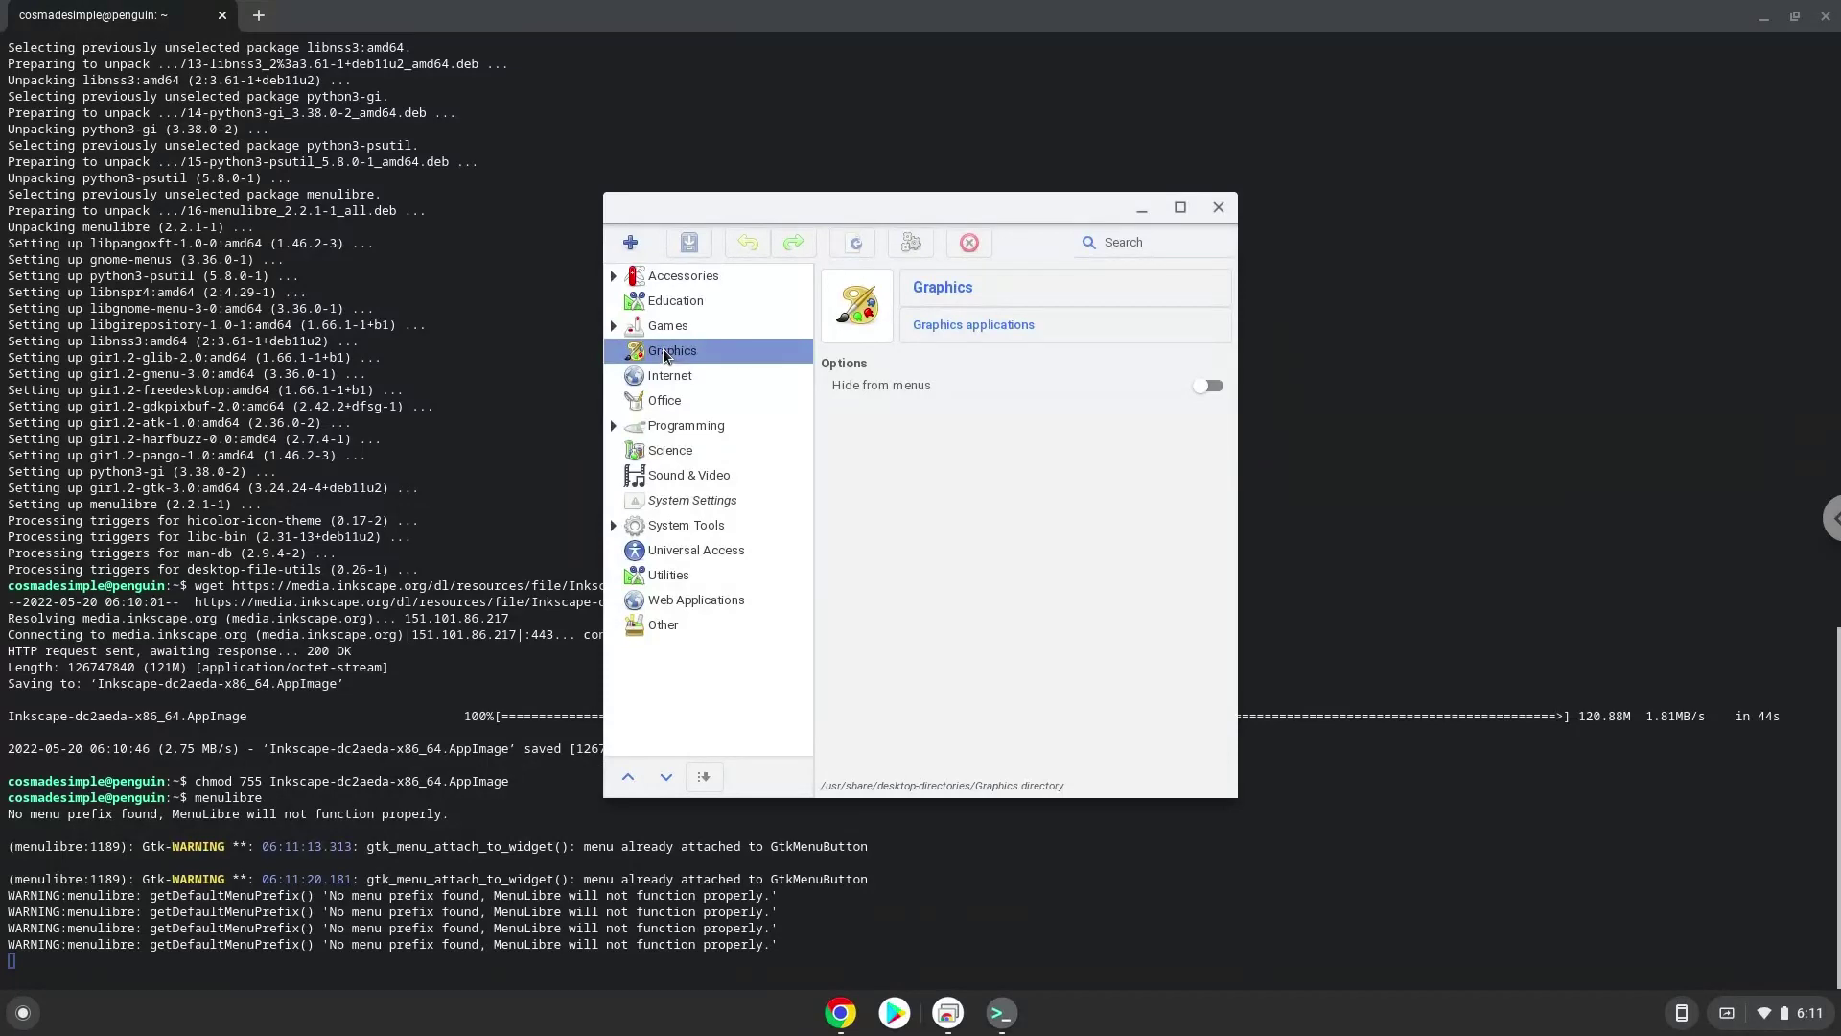
click(630, 245)
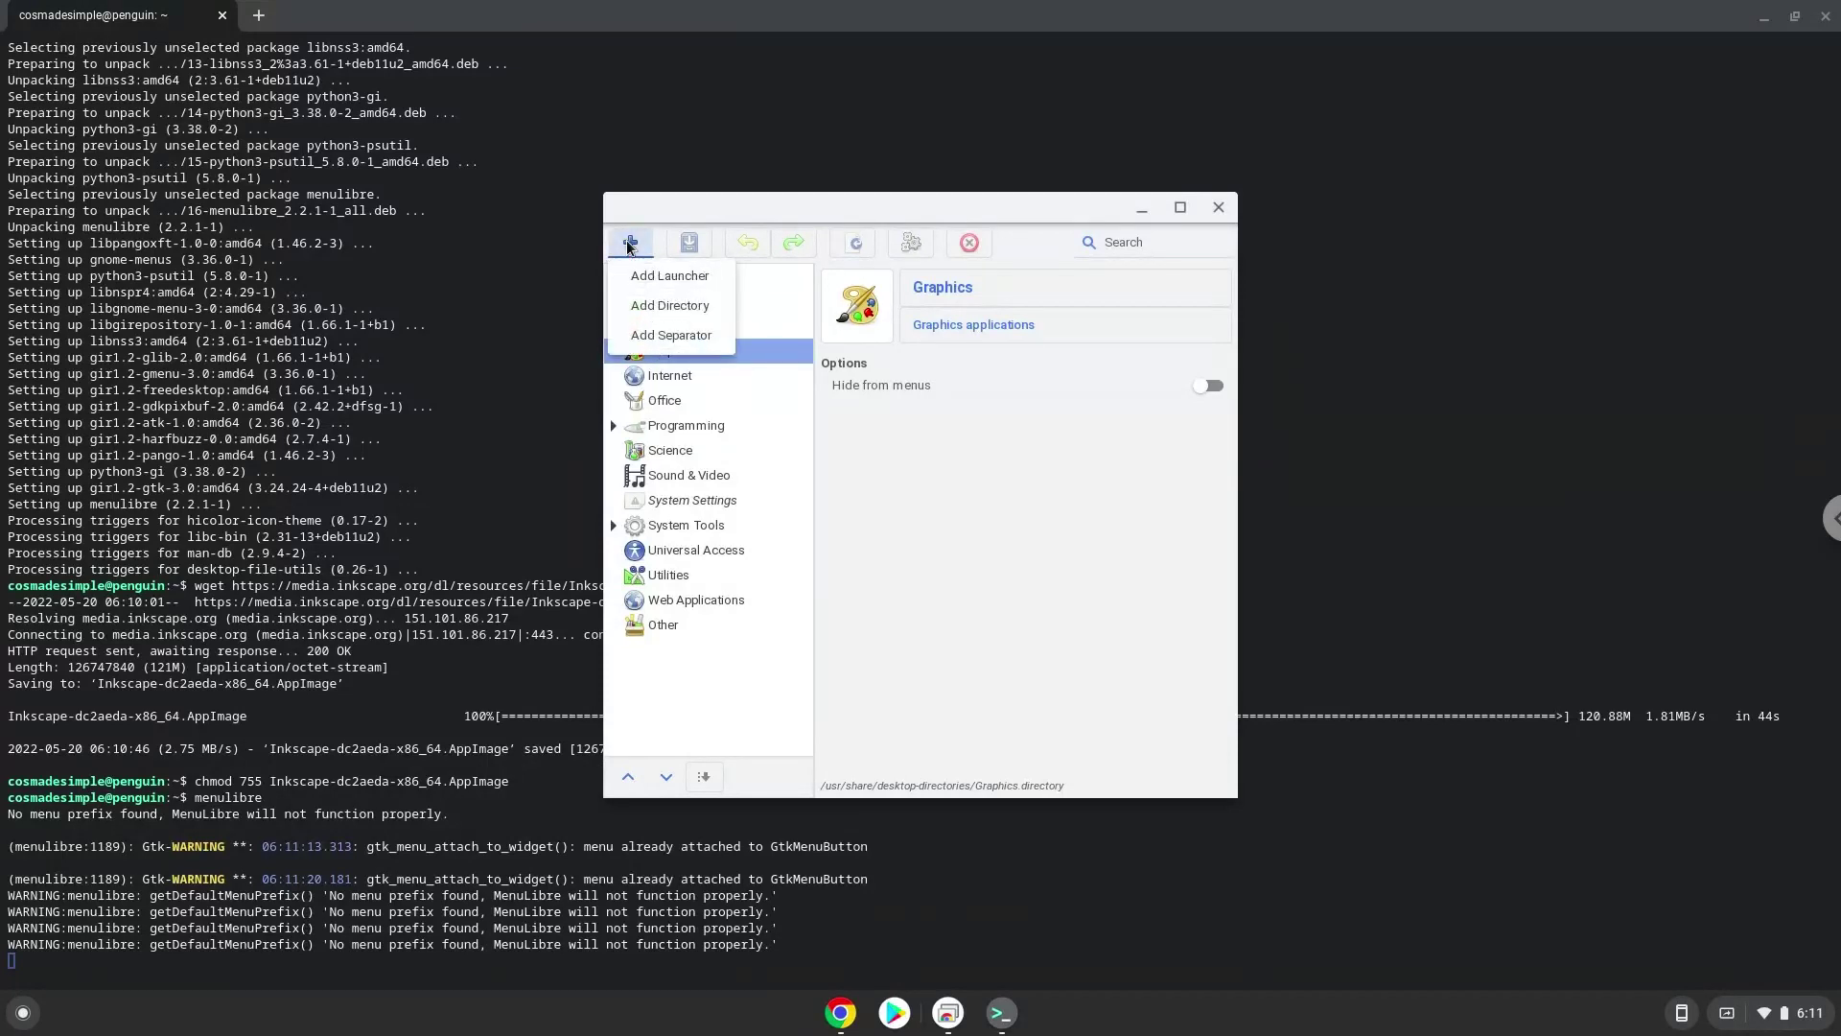
click(633, 276)
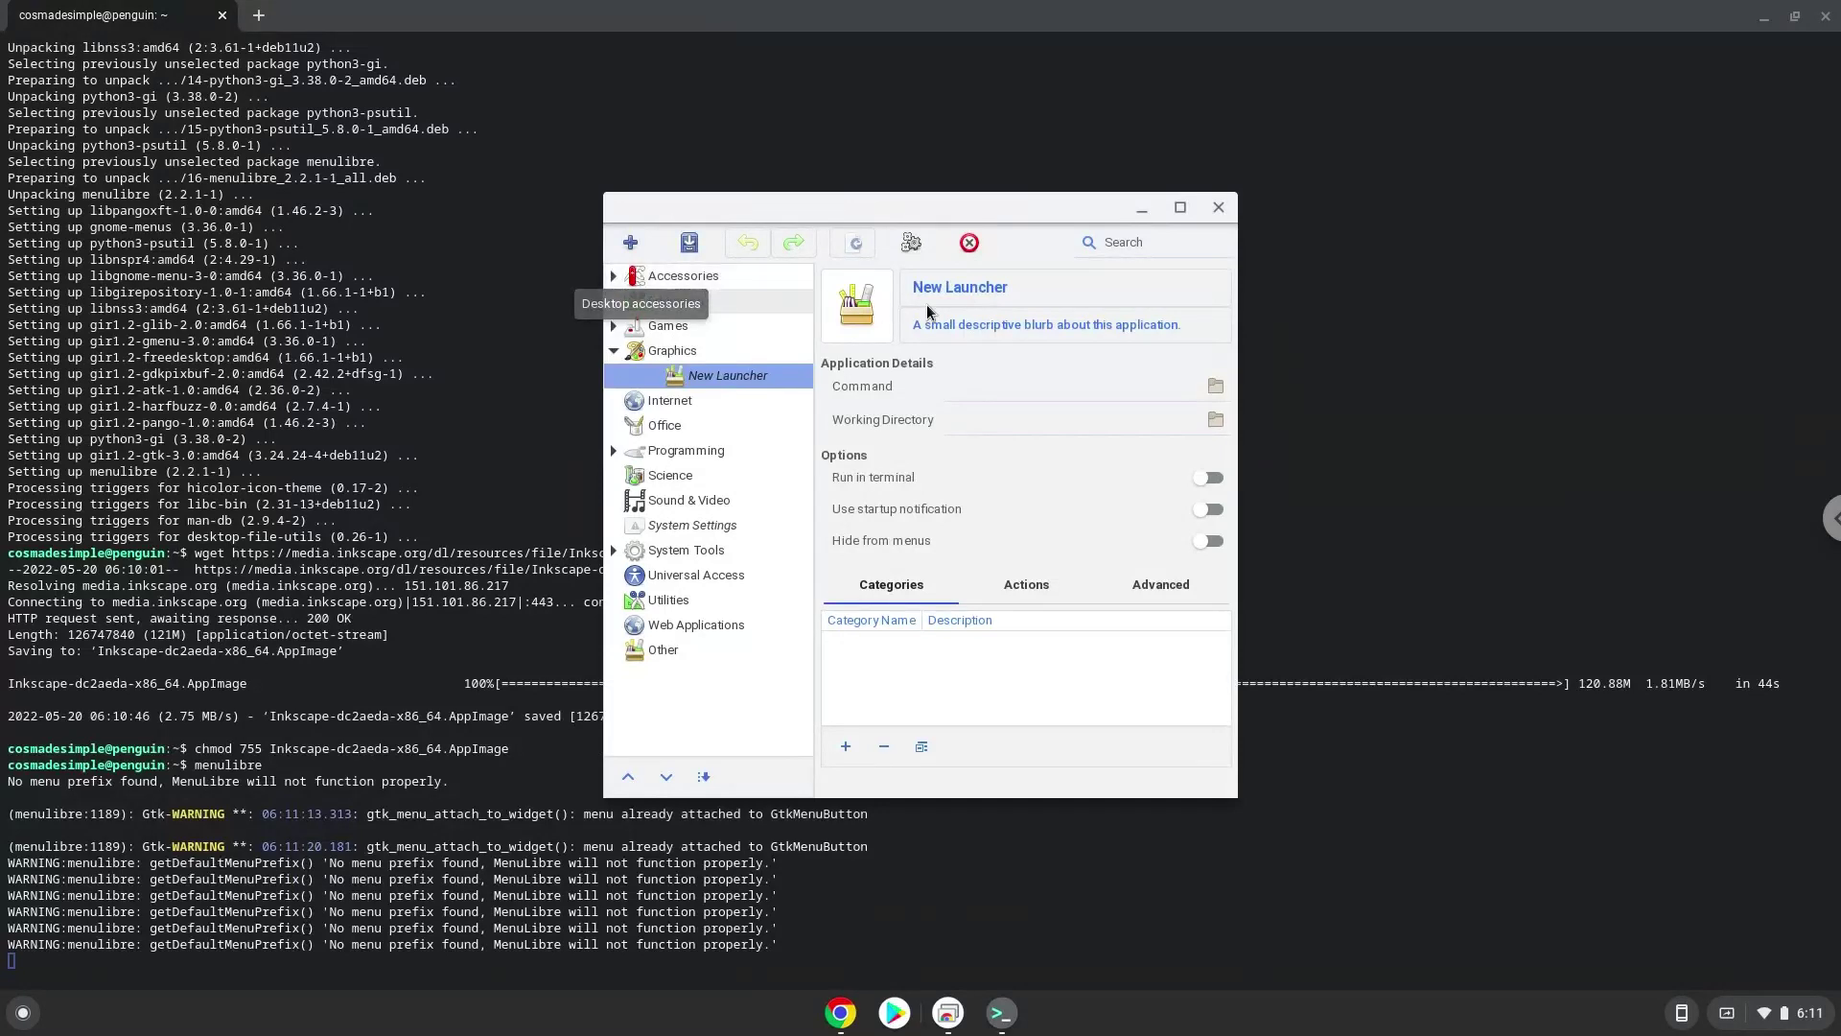
click(948, 290)
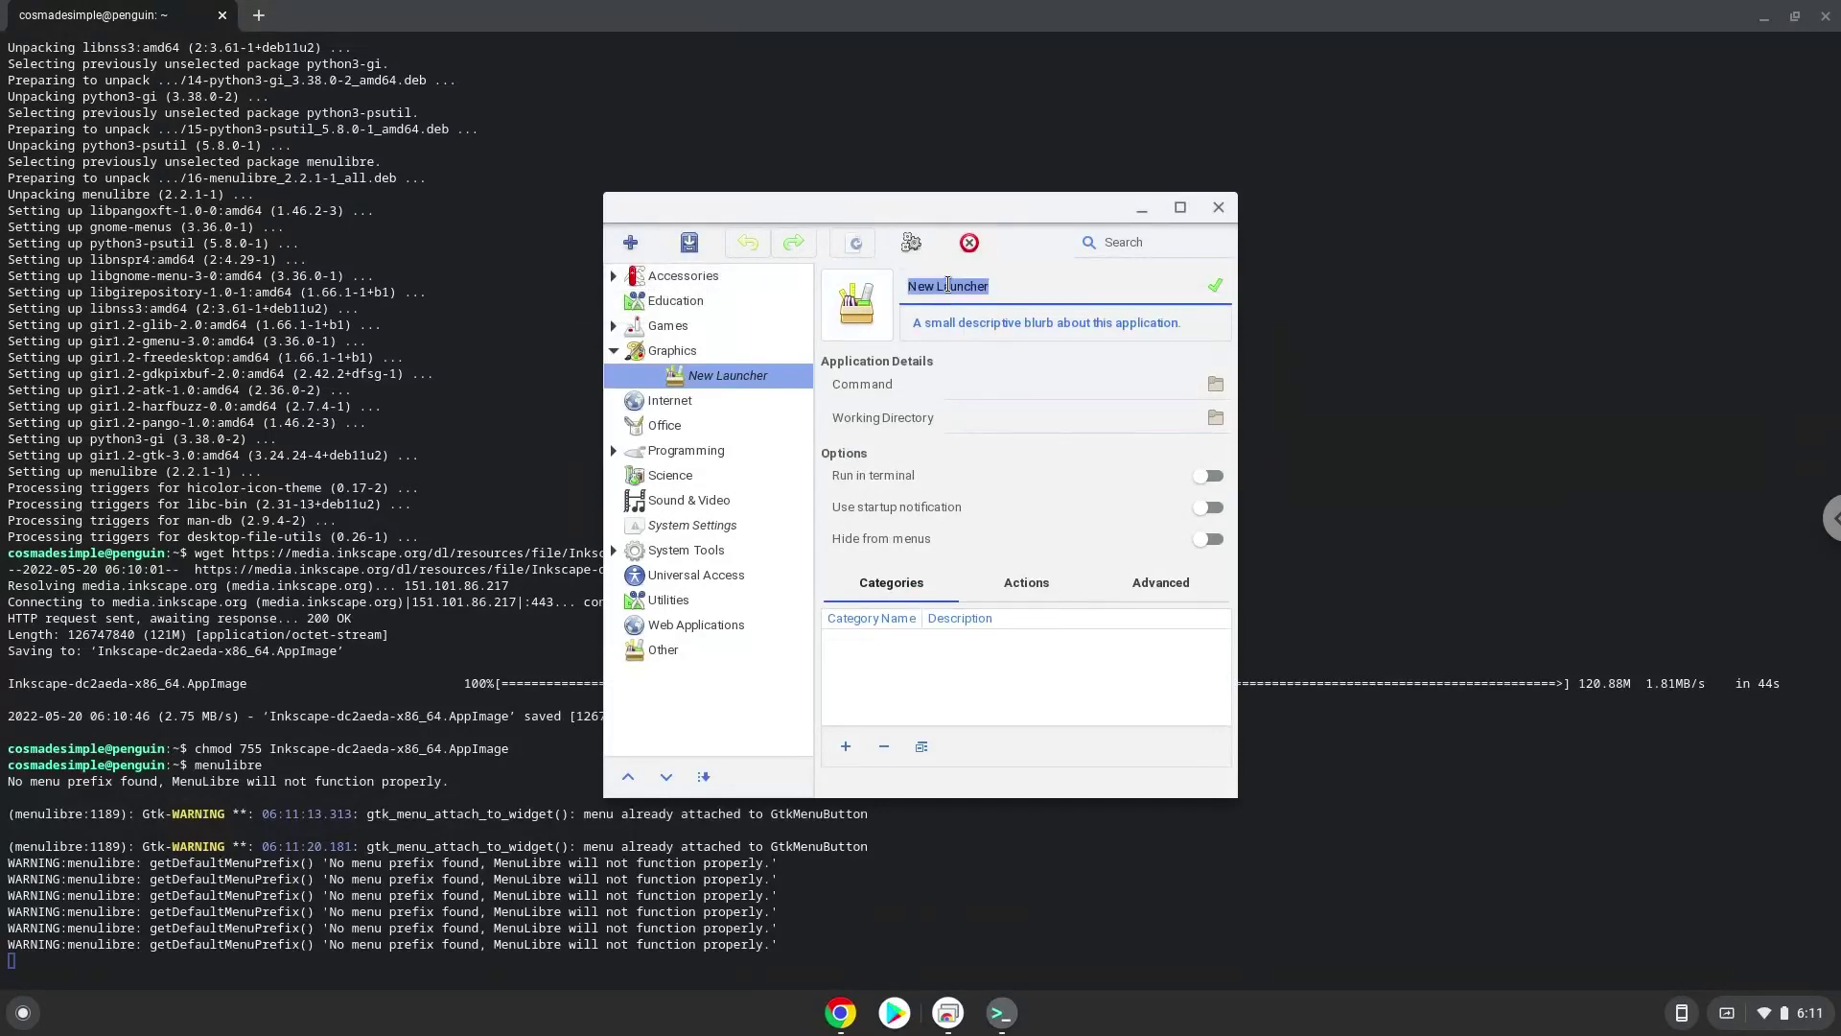
text(Inkscape)
click(1216, 285)
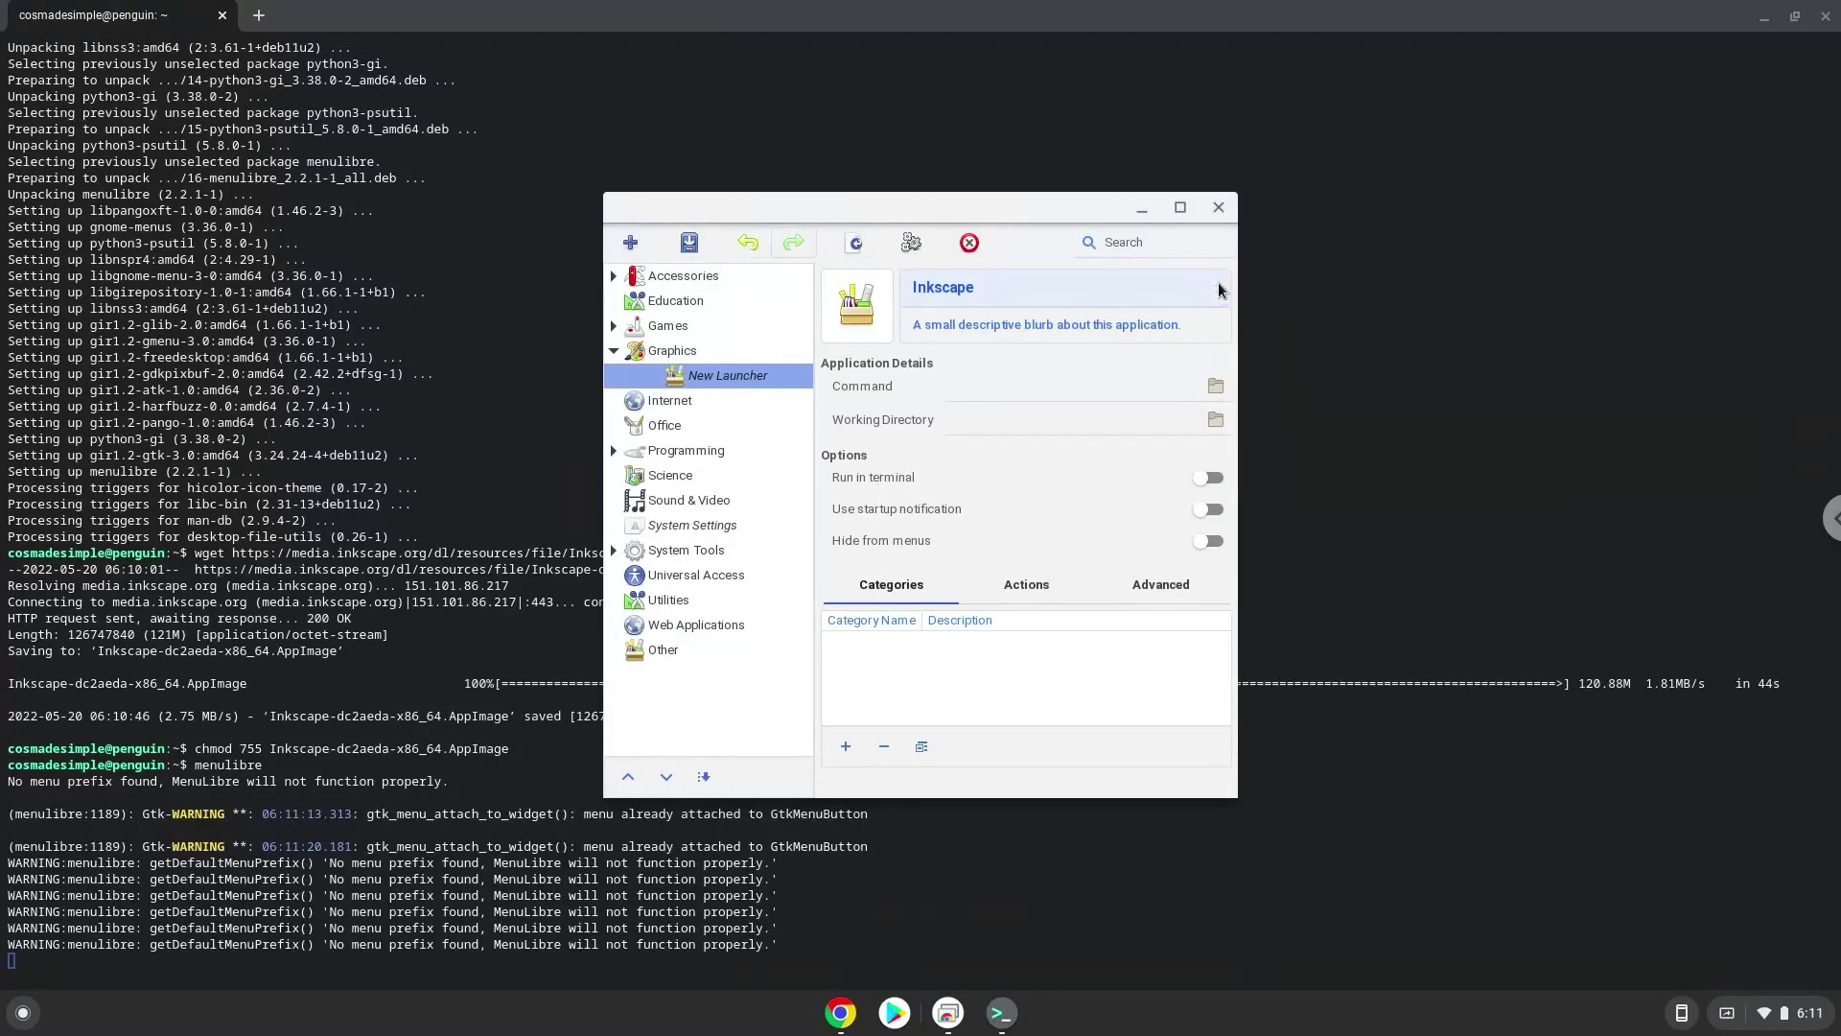
Set the Inkscape launcher's command to the home-folder Inkscape AppImage and save it
click(1214, 386)
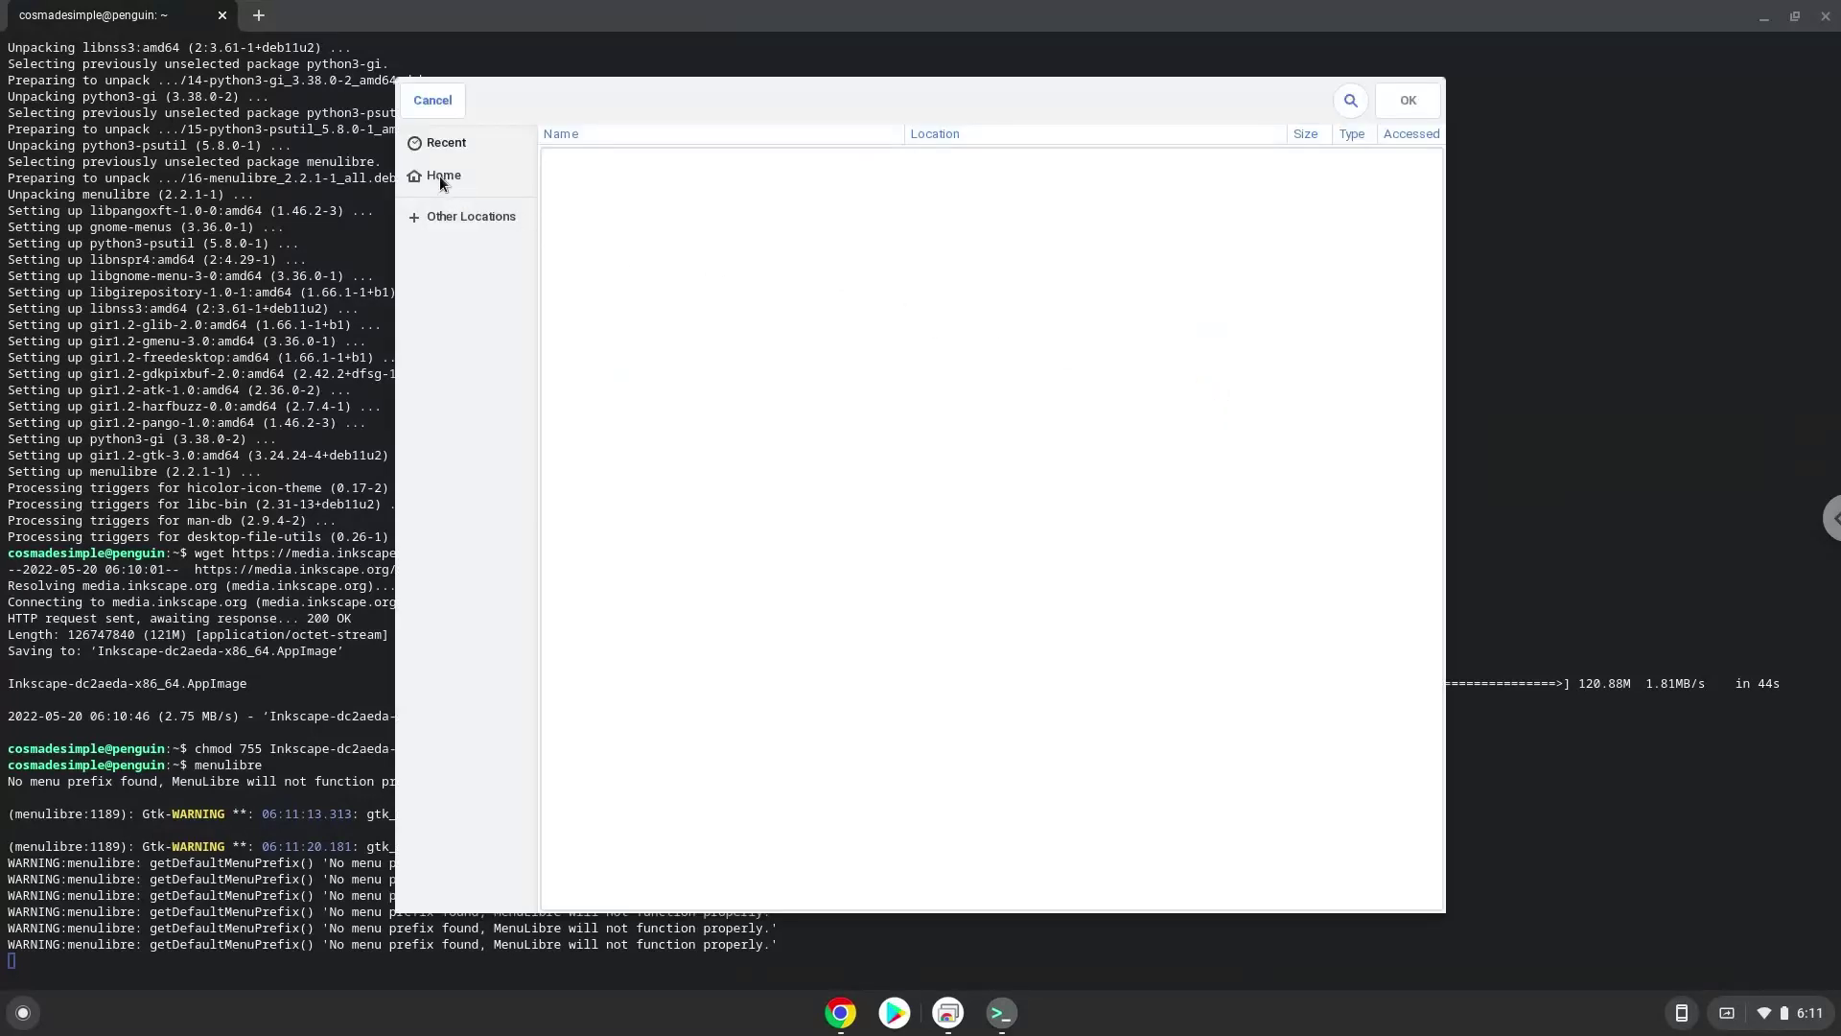
click(439, 174)
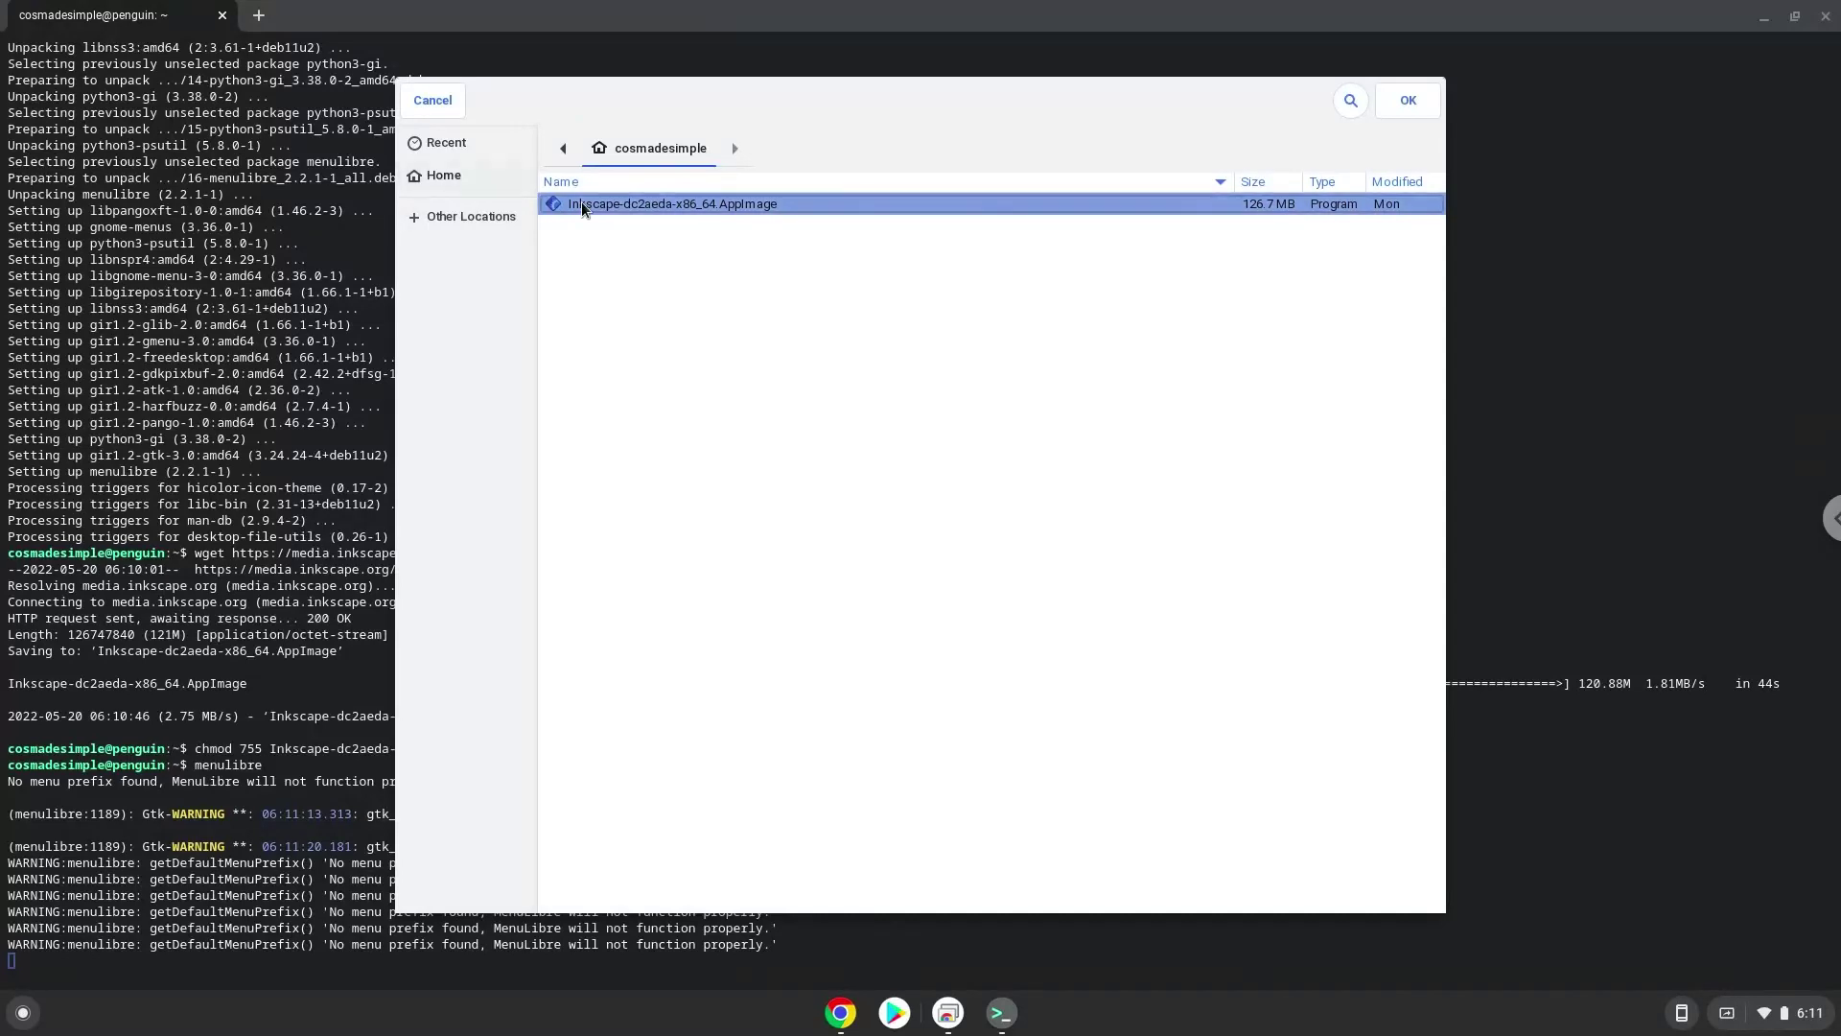
double_click(581, 204)
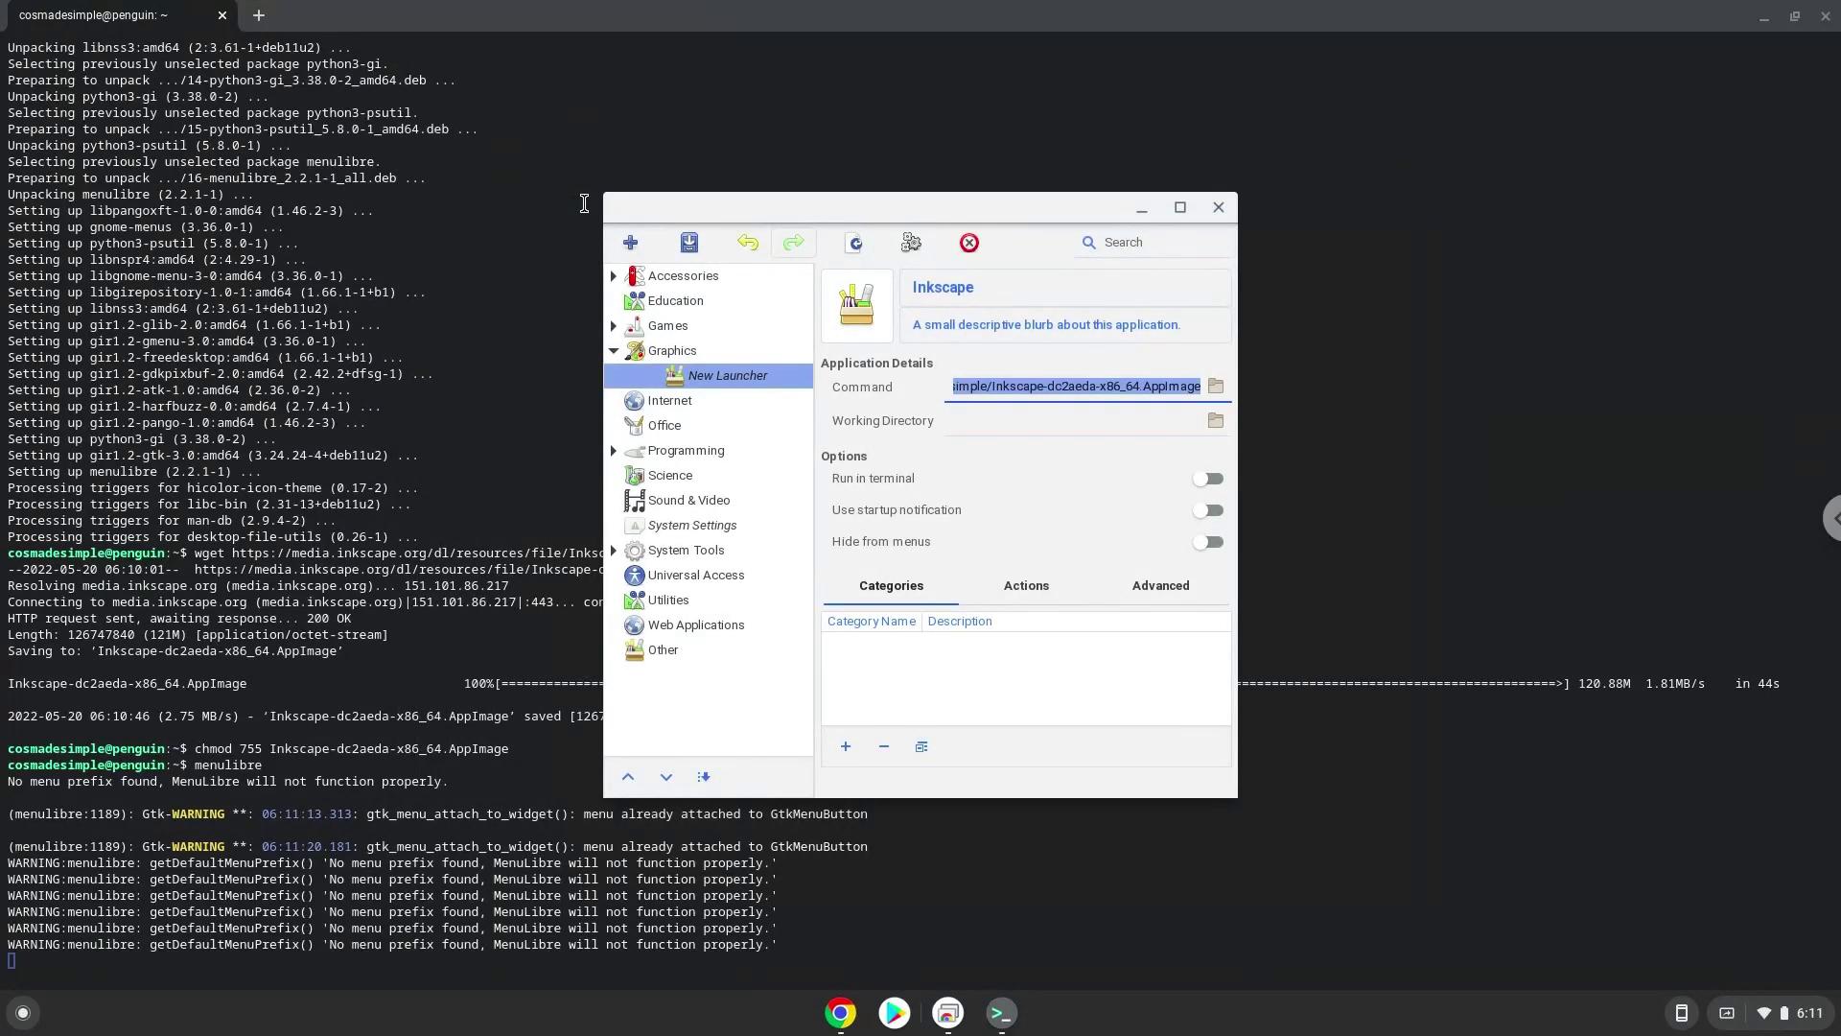
click(683, 245)
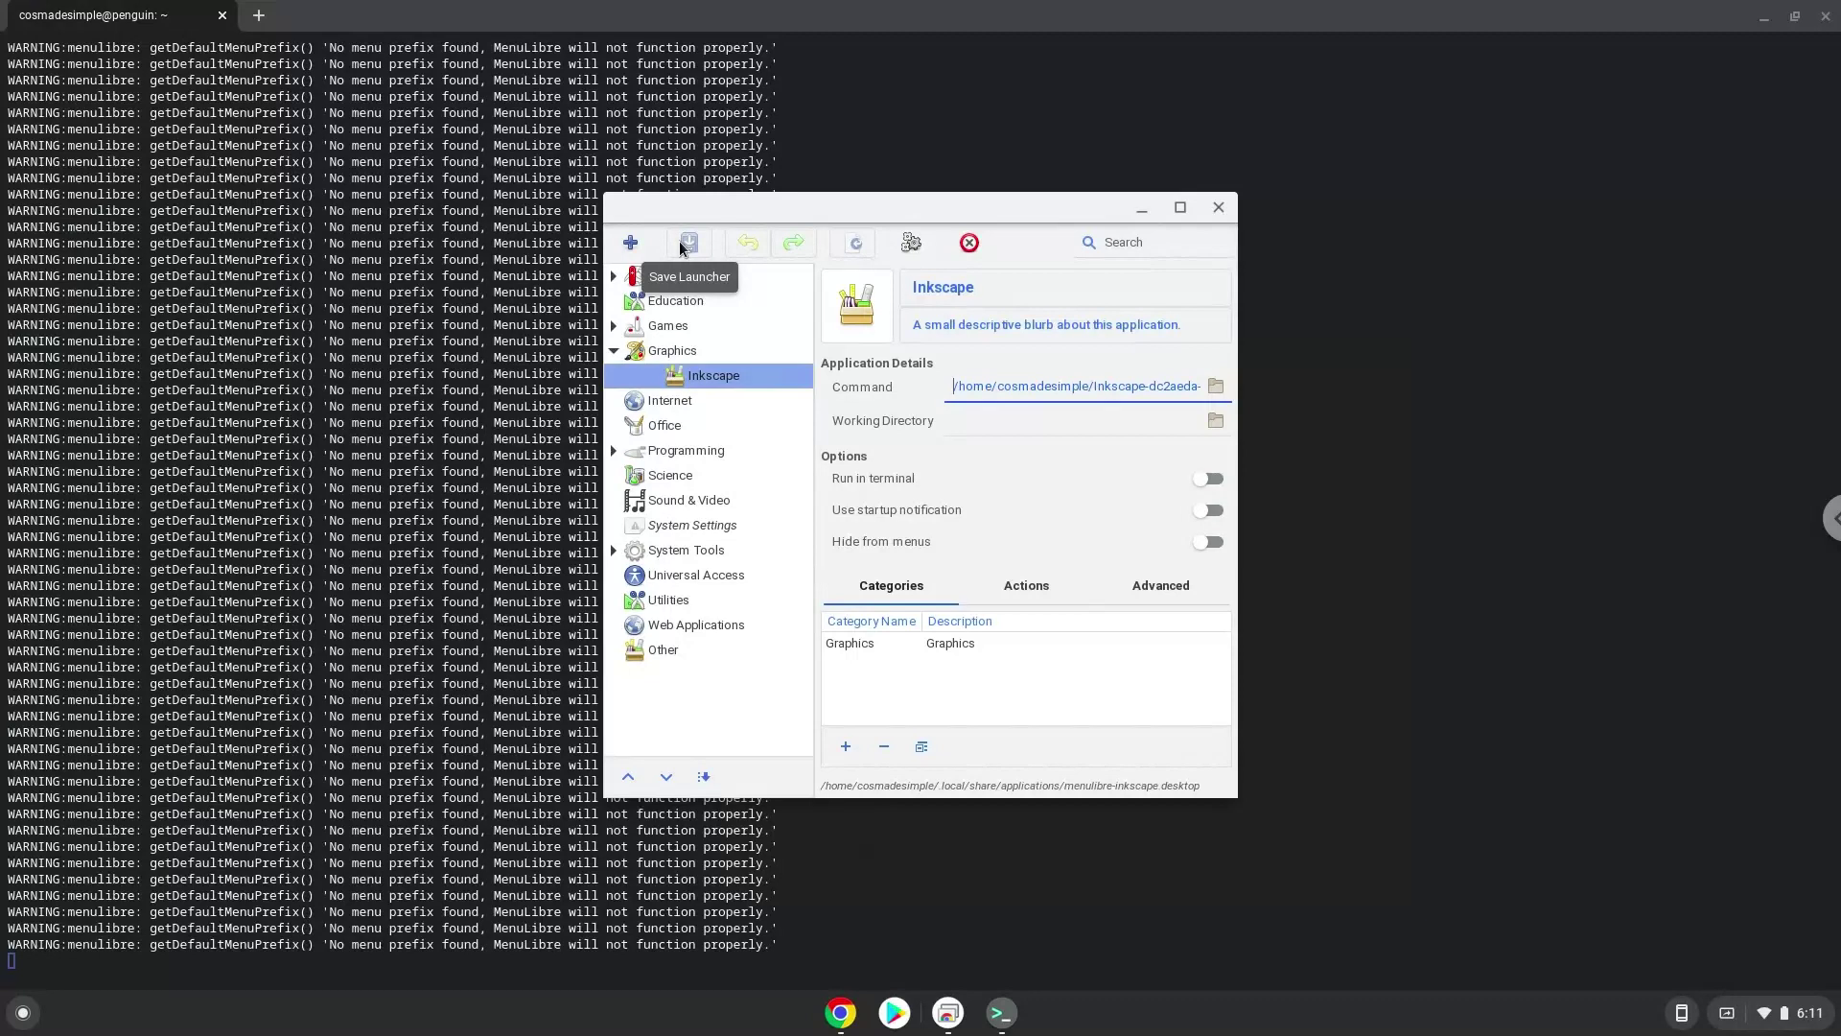
Close MenuLibre and the Terminal, confirming Leave
click(1219, 208)
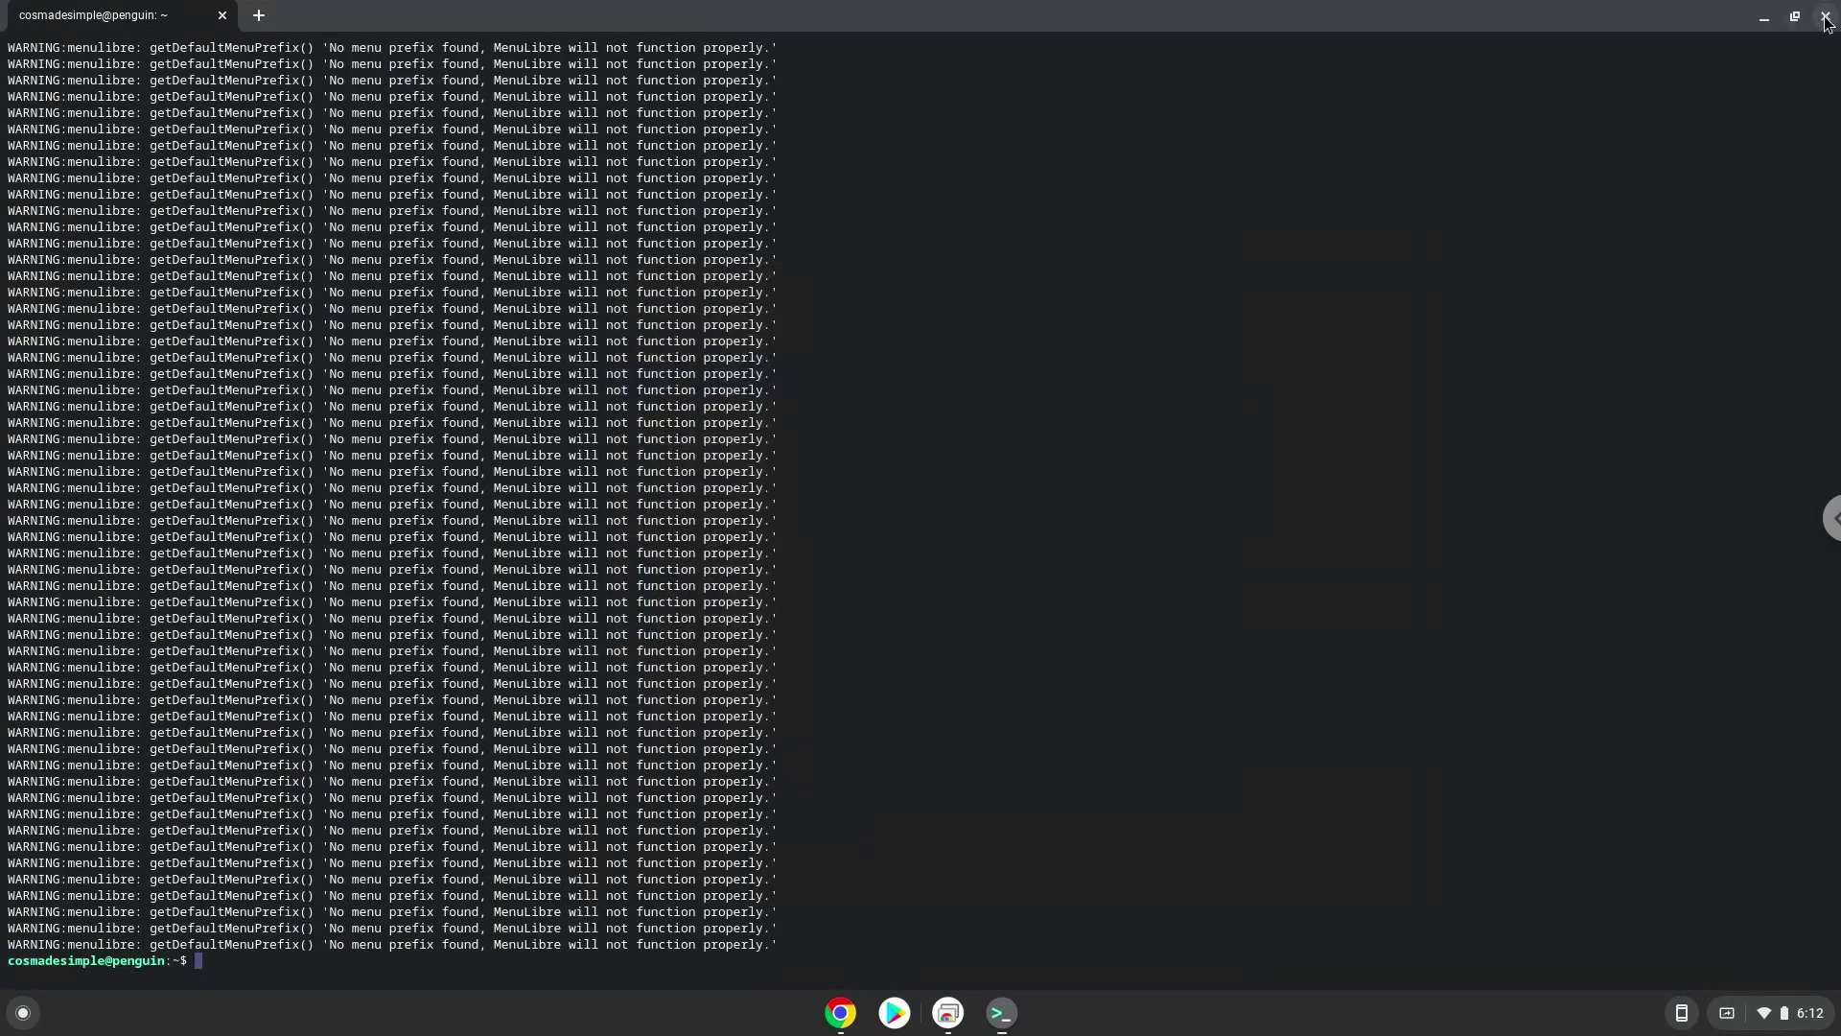
click(1825, 17)
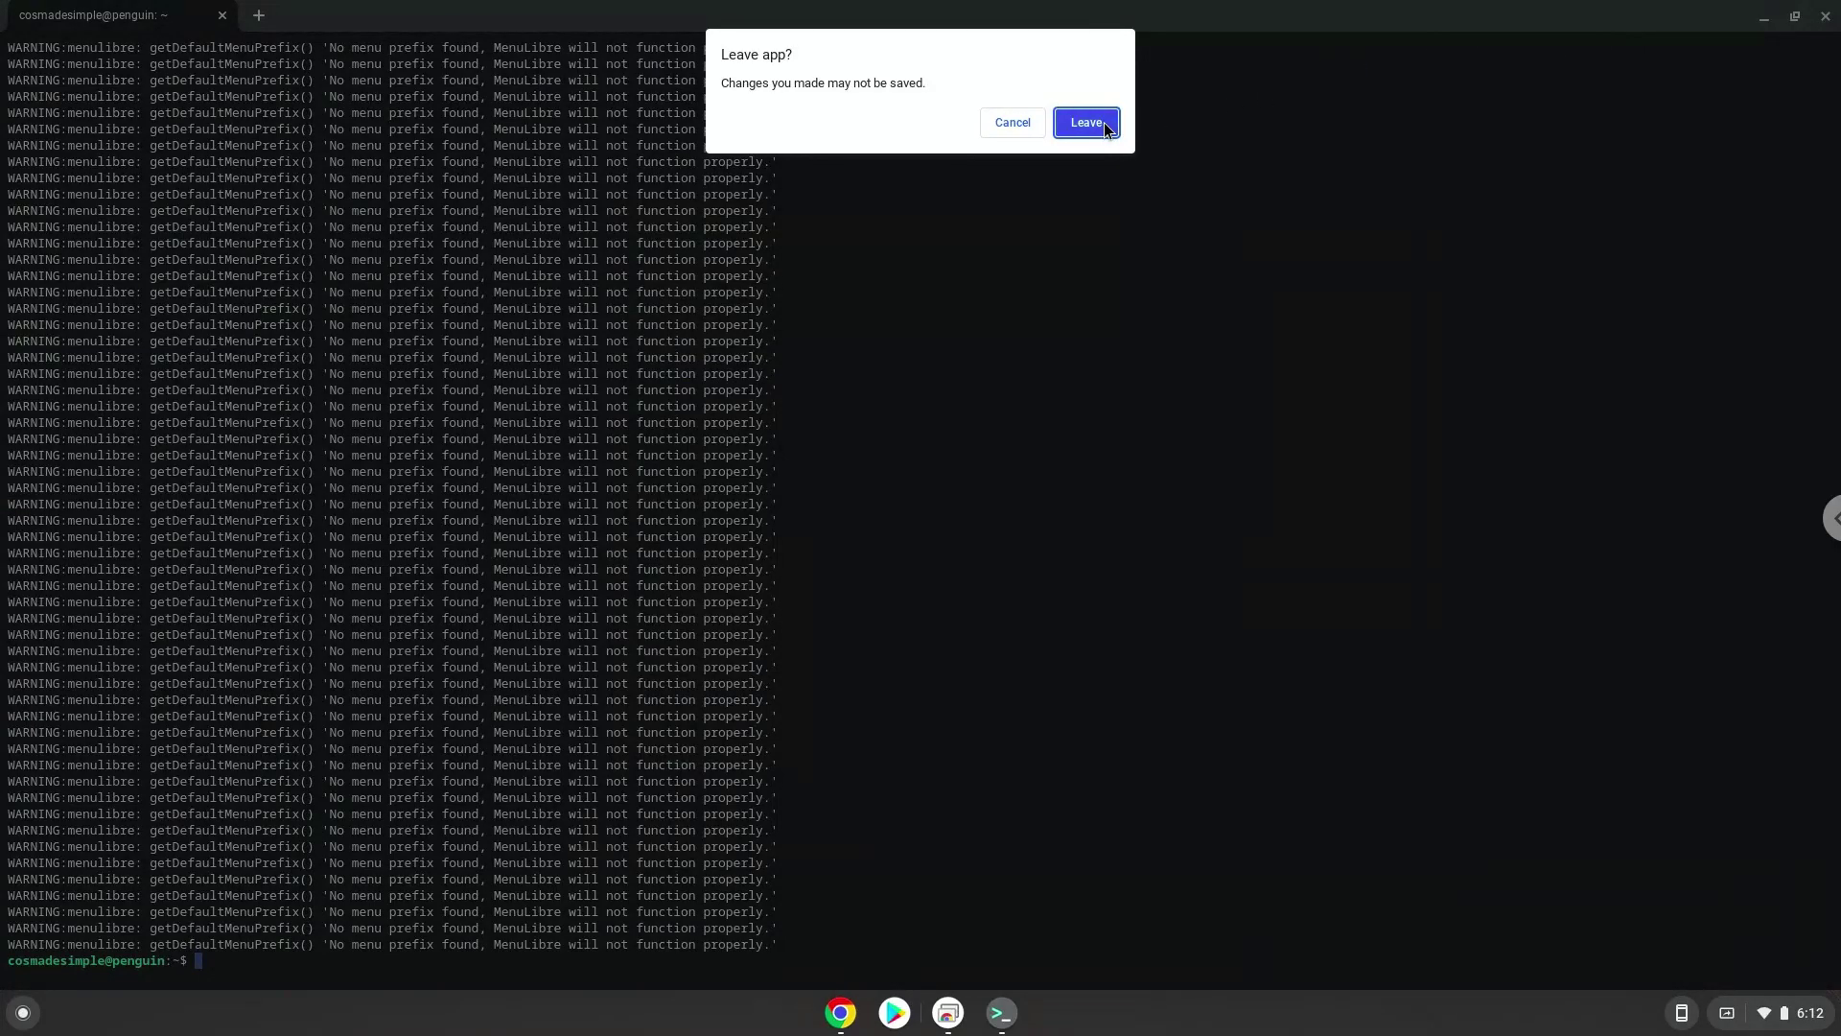
click(1104, 126)
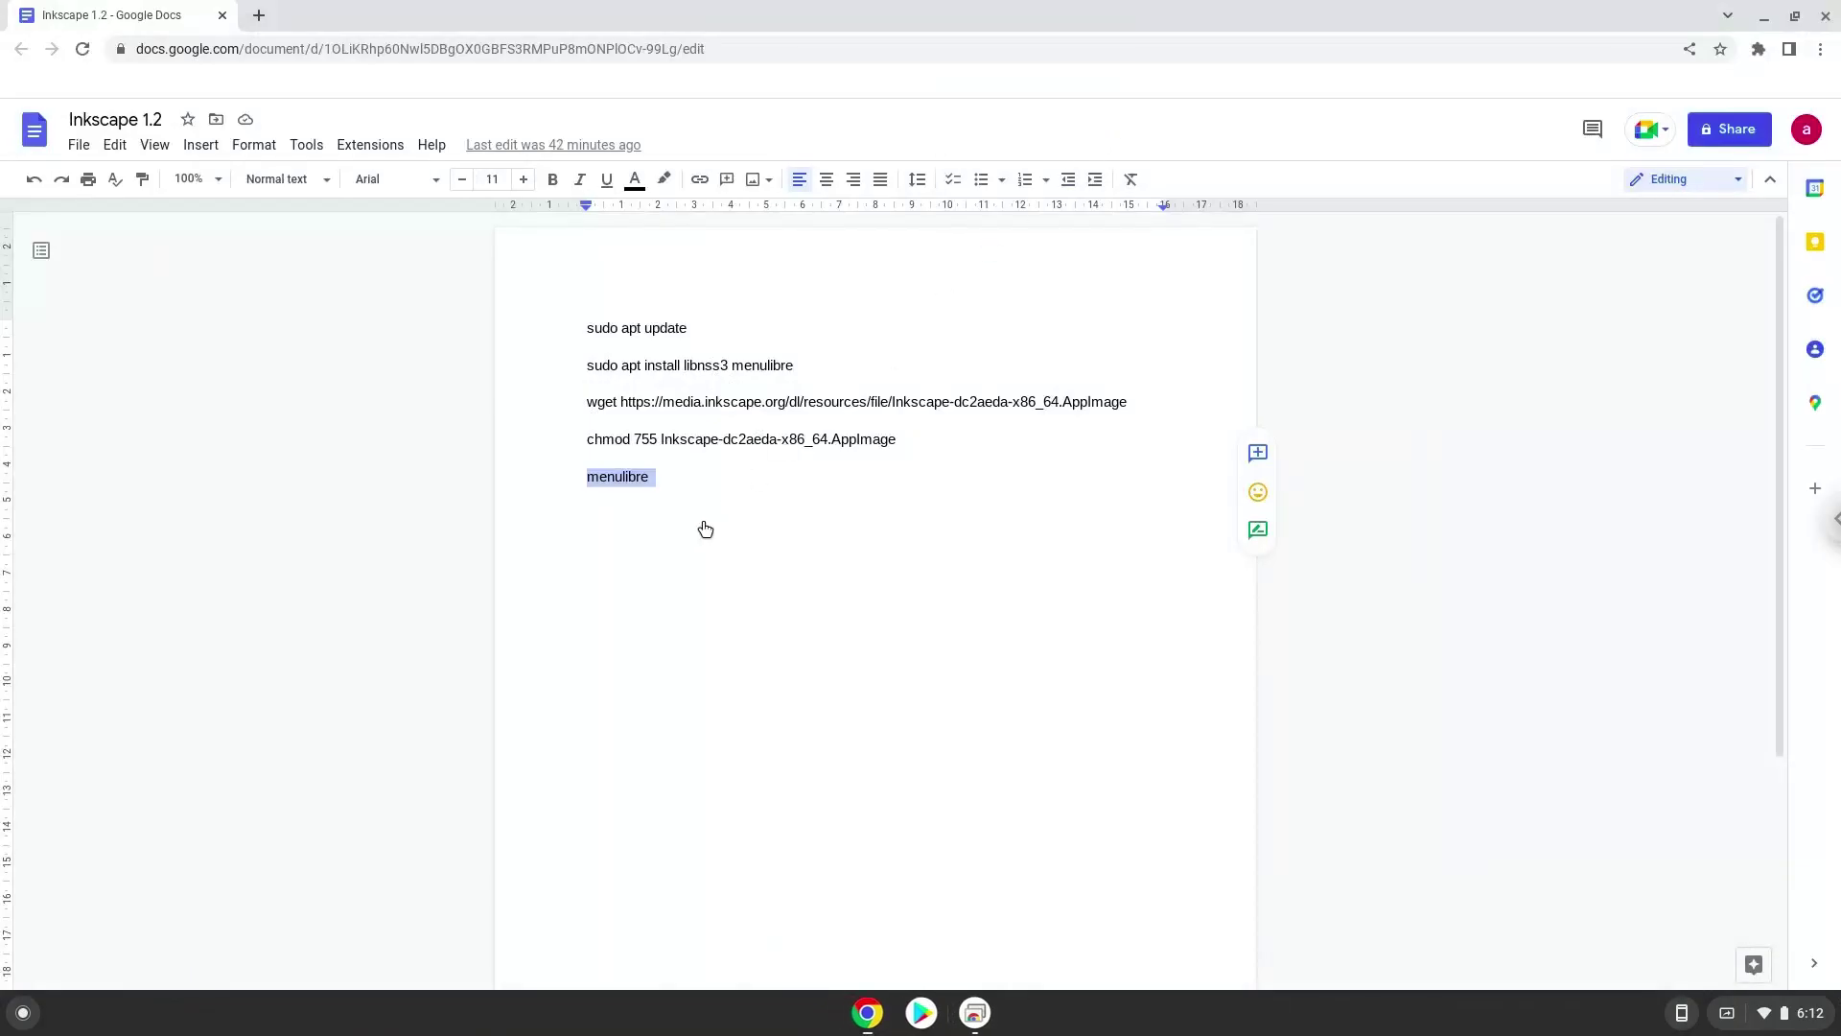
Start Inkscape from the Linux apps folder in the full Launcher grid
click(37, 1007)
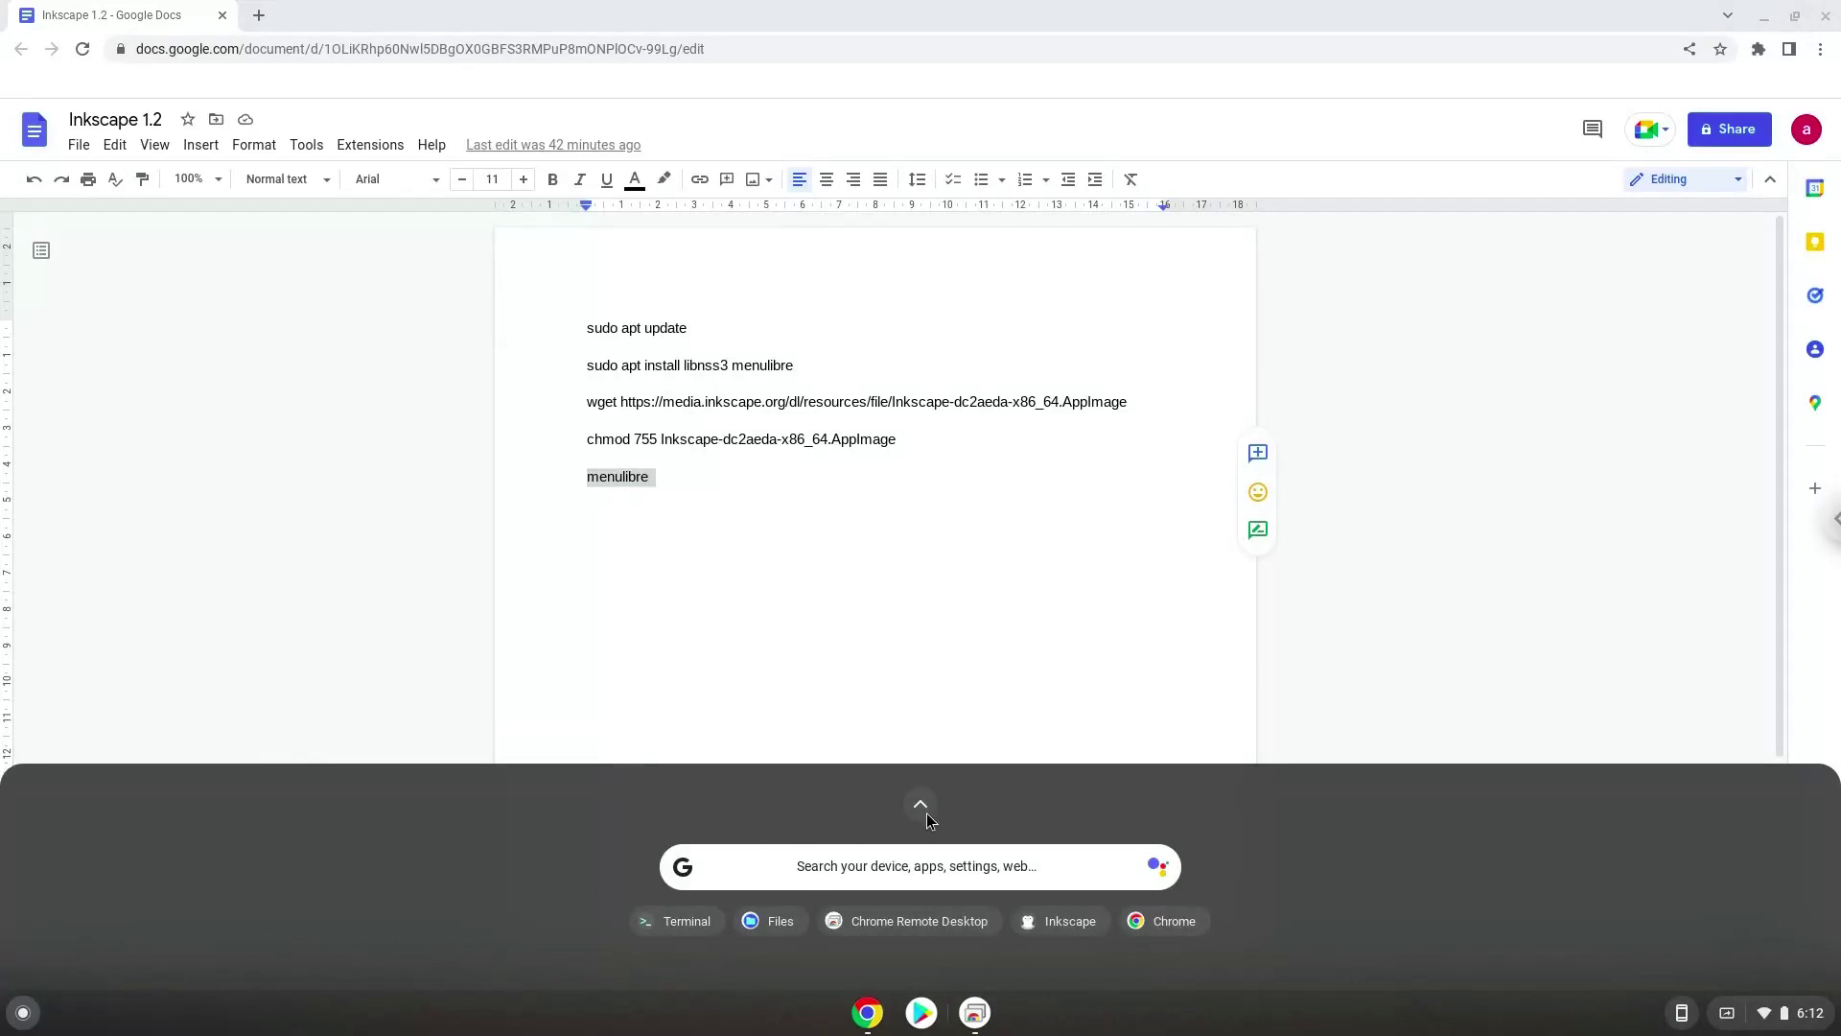
click(919, 807)
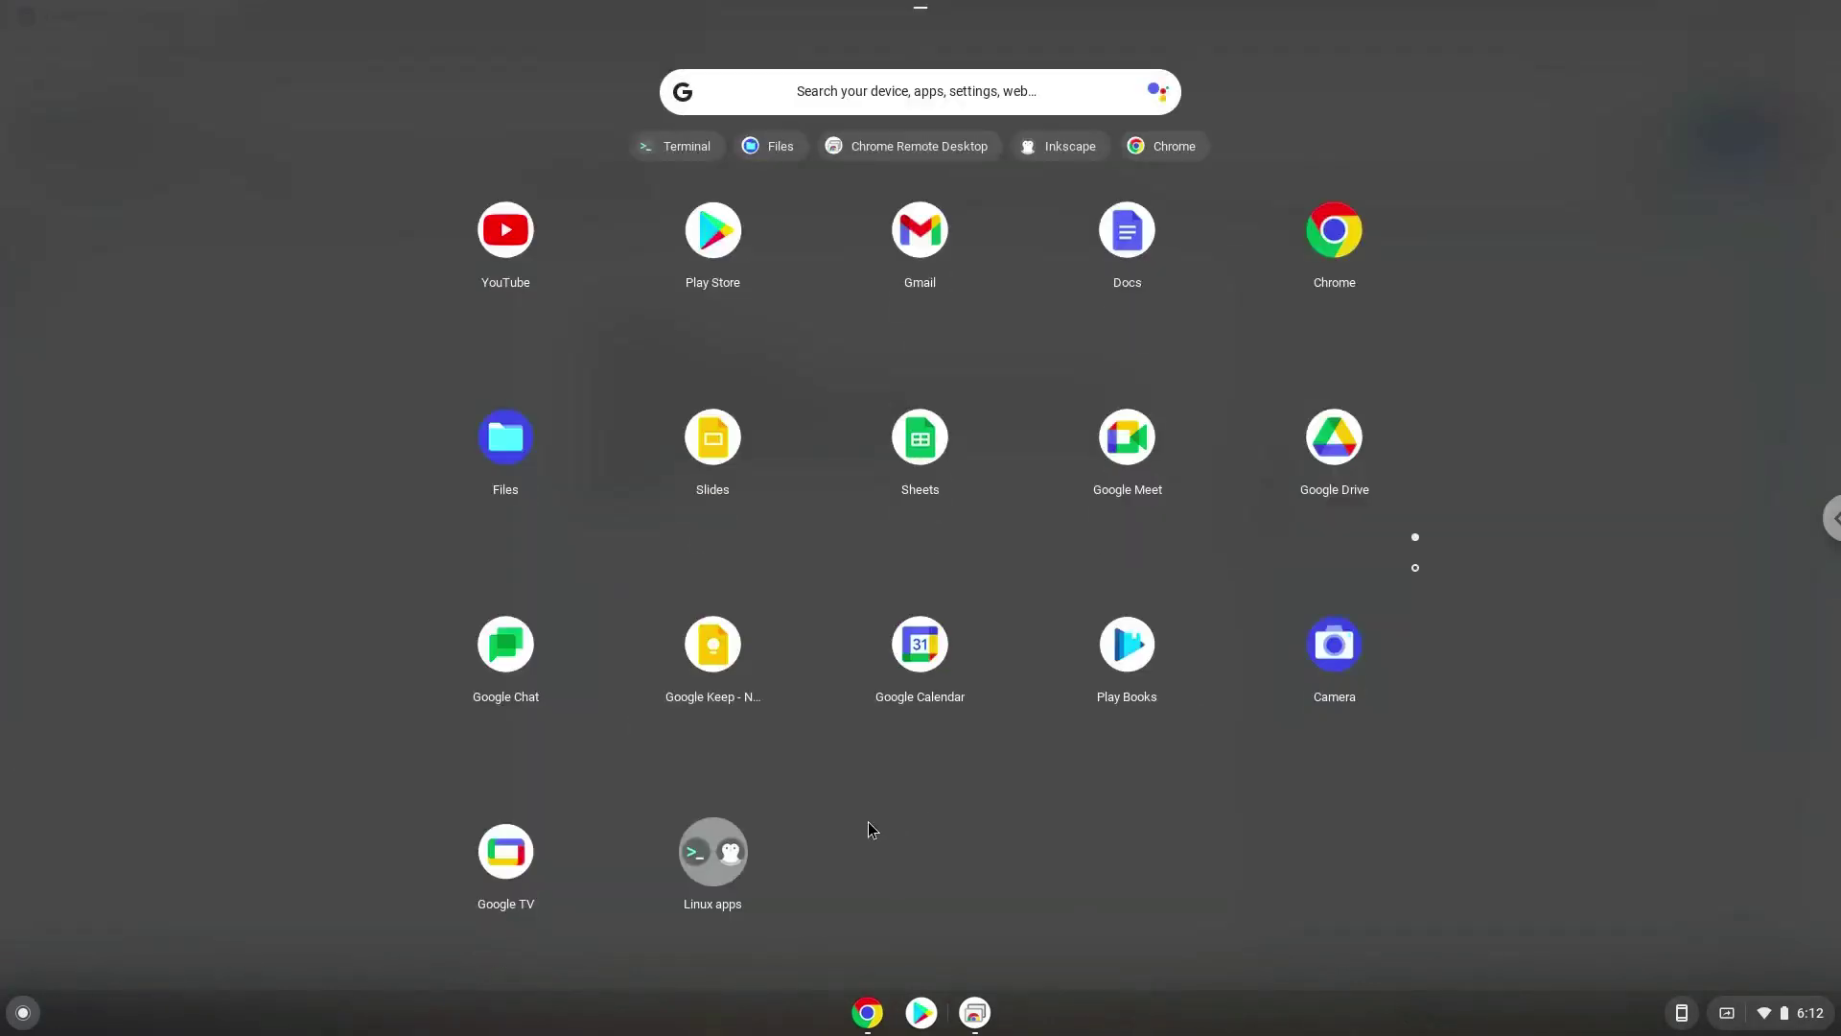
click(719, 877)
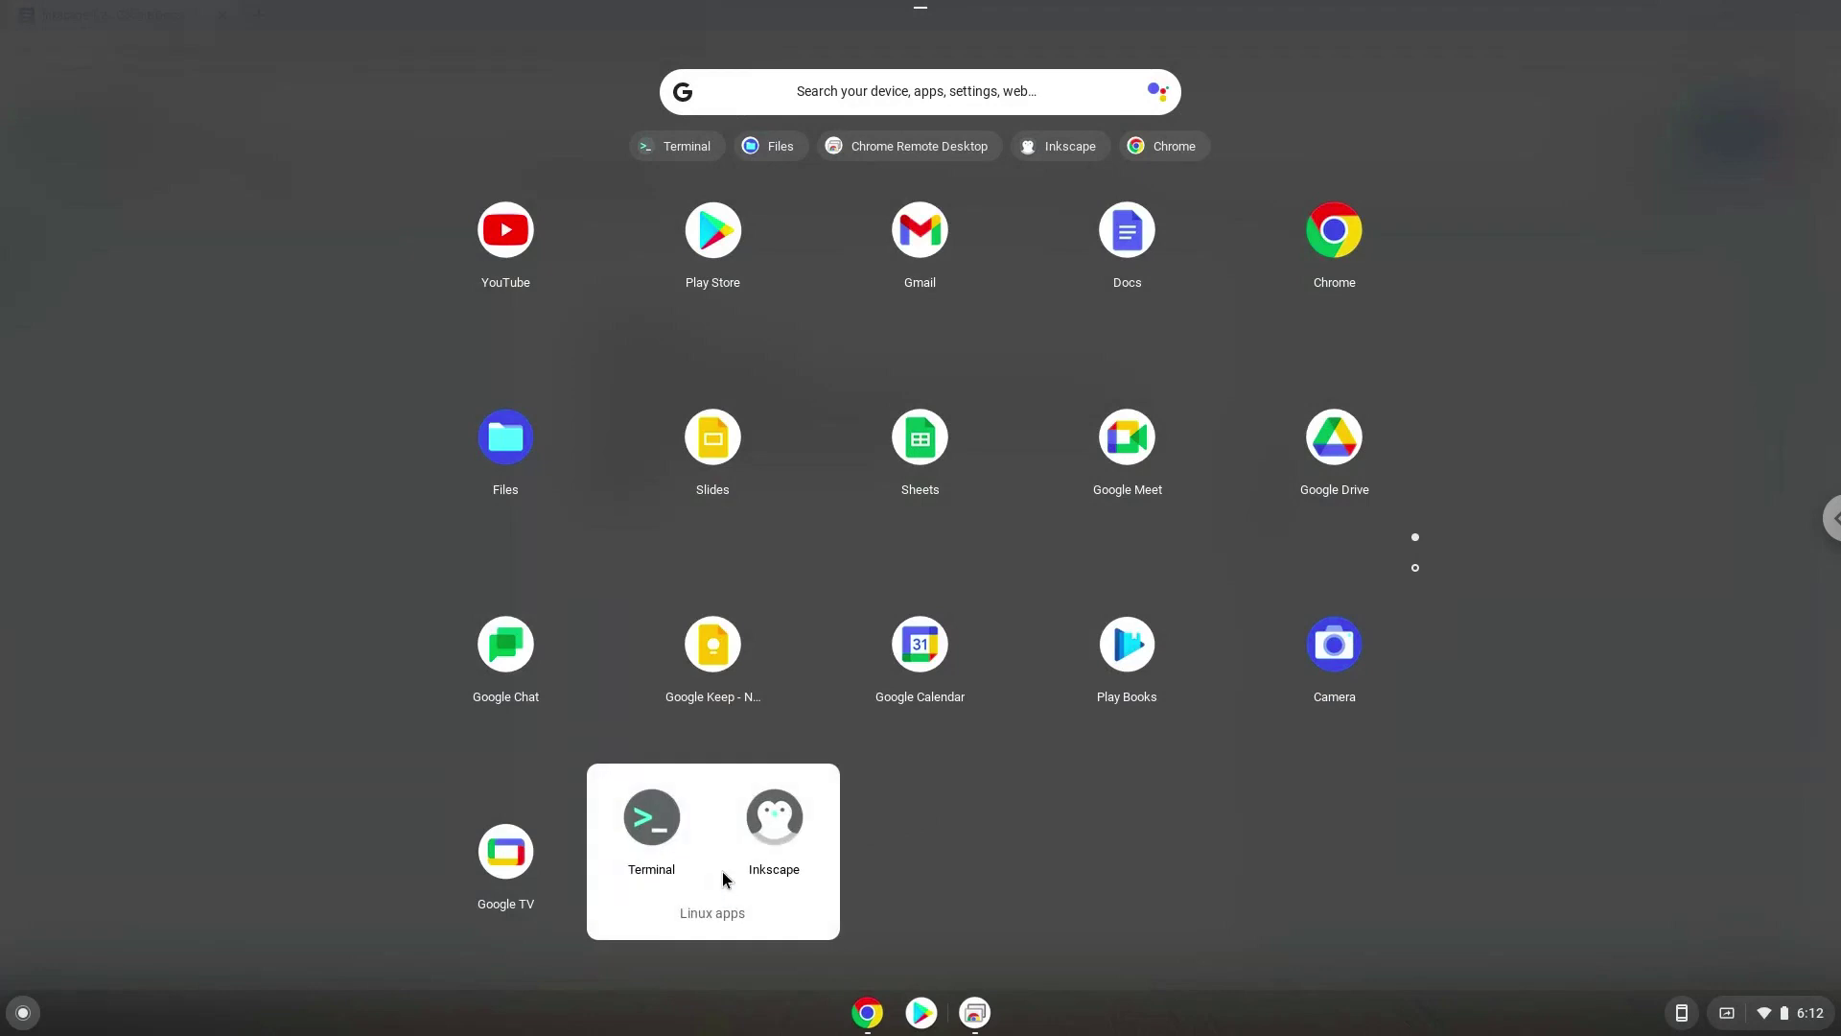
click(770, 826)
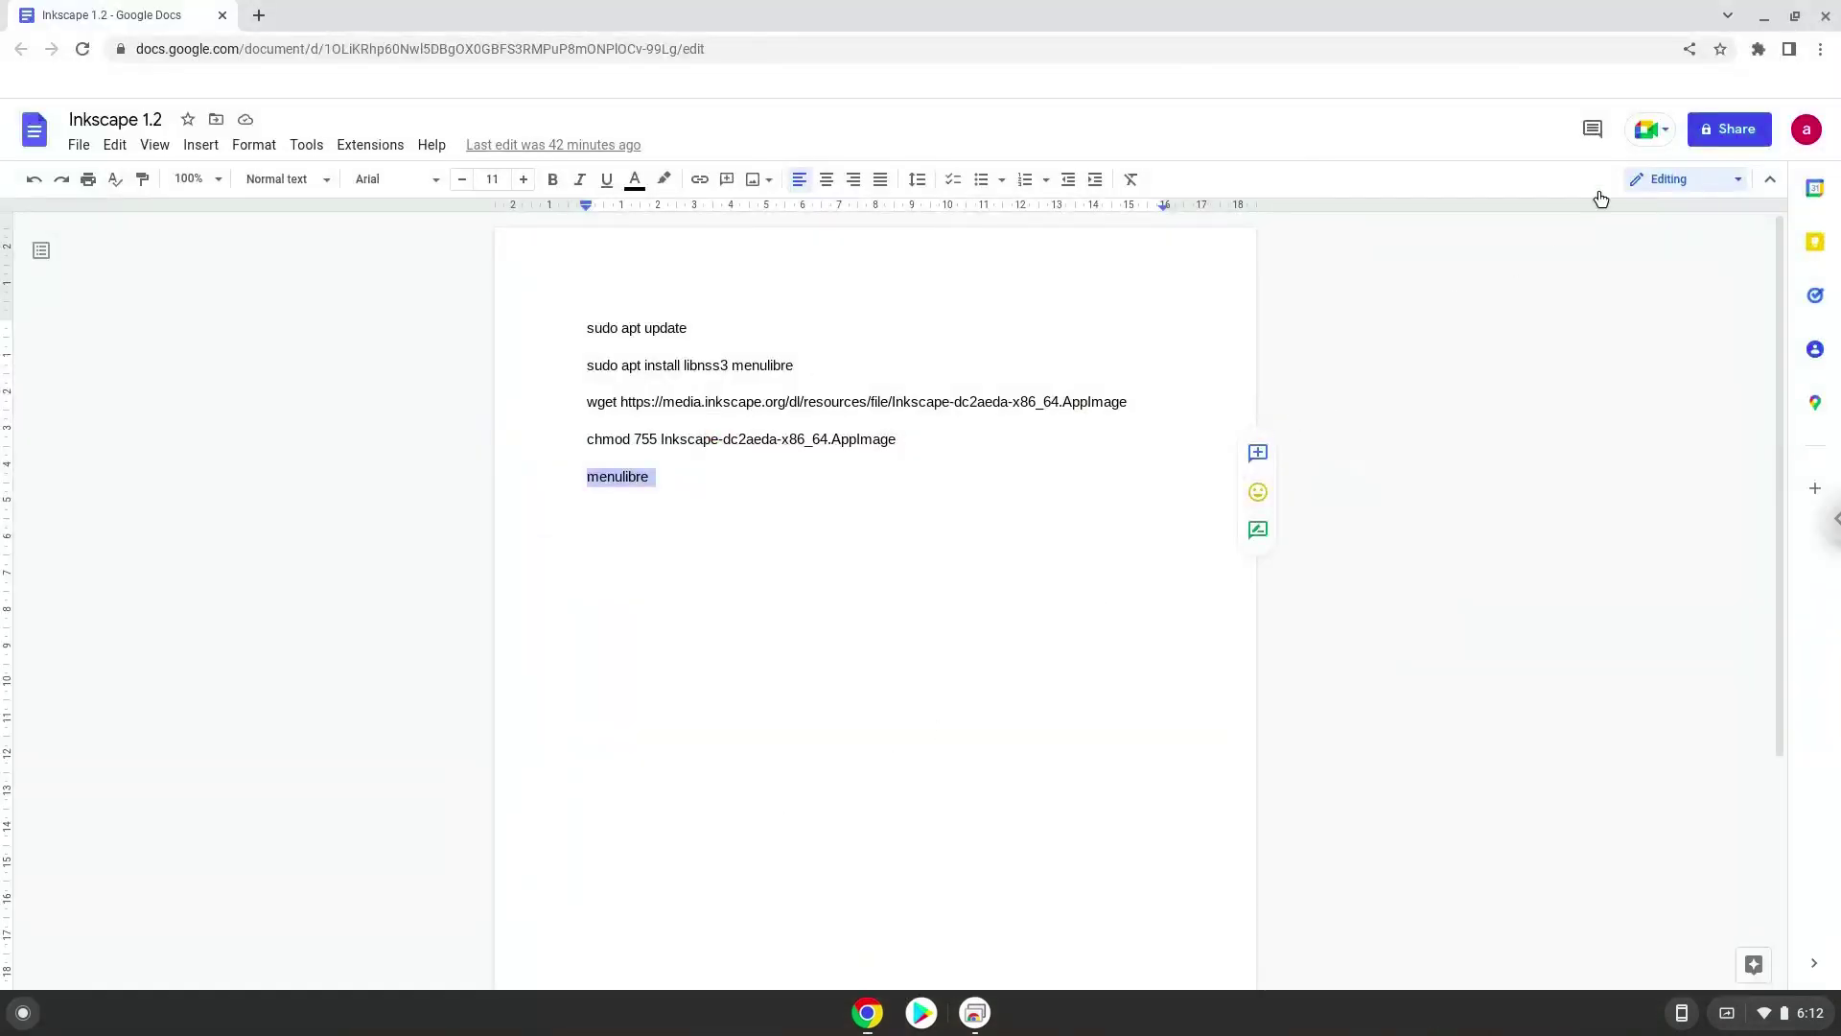
Close Chrome, then save Inkscape's quick setup with Colorful theme, default shortcuts and Dark Checkerboard canvas
click(1827, 16)
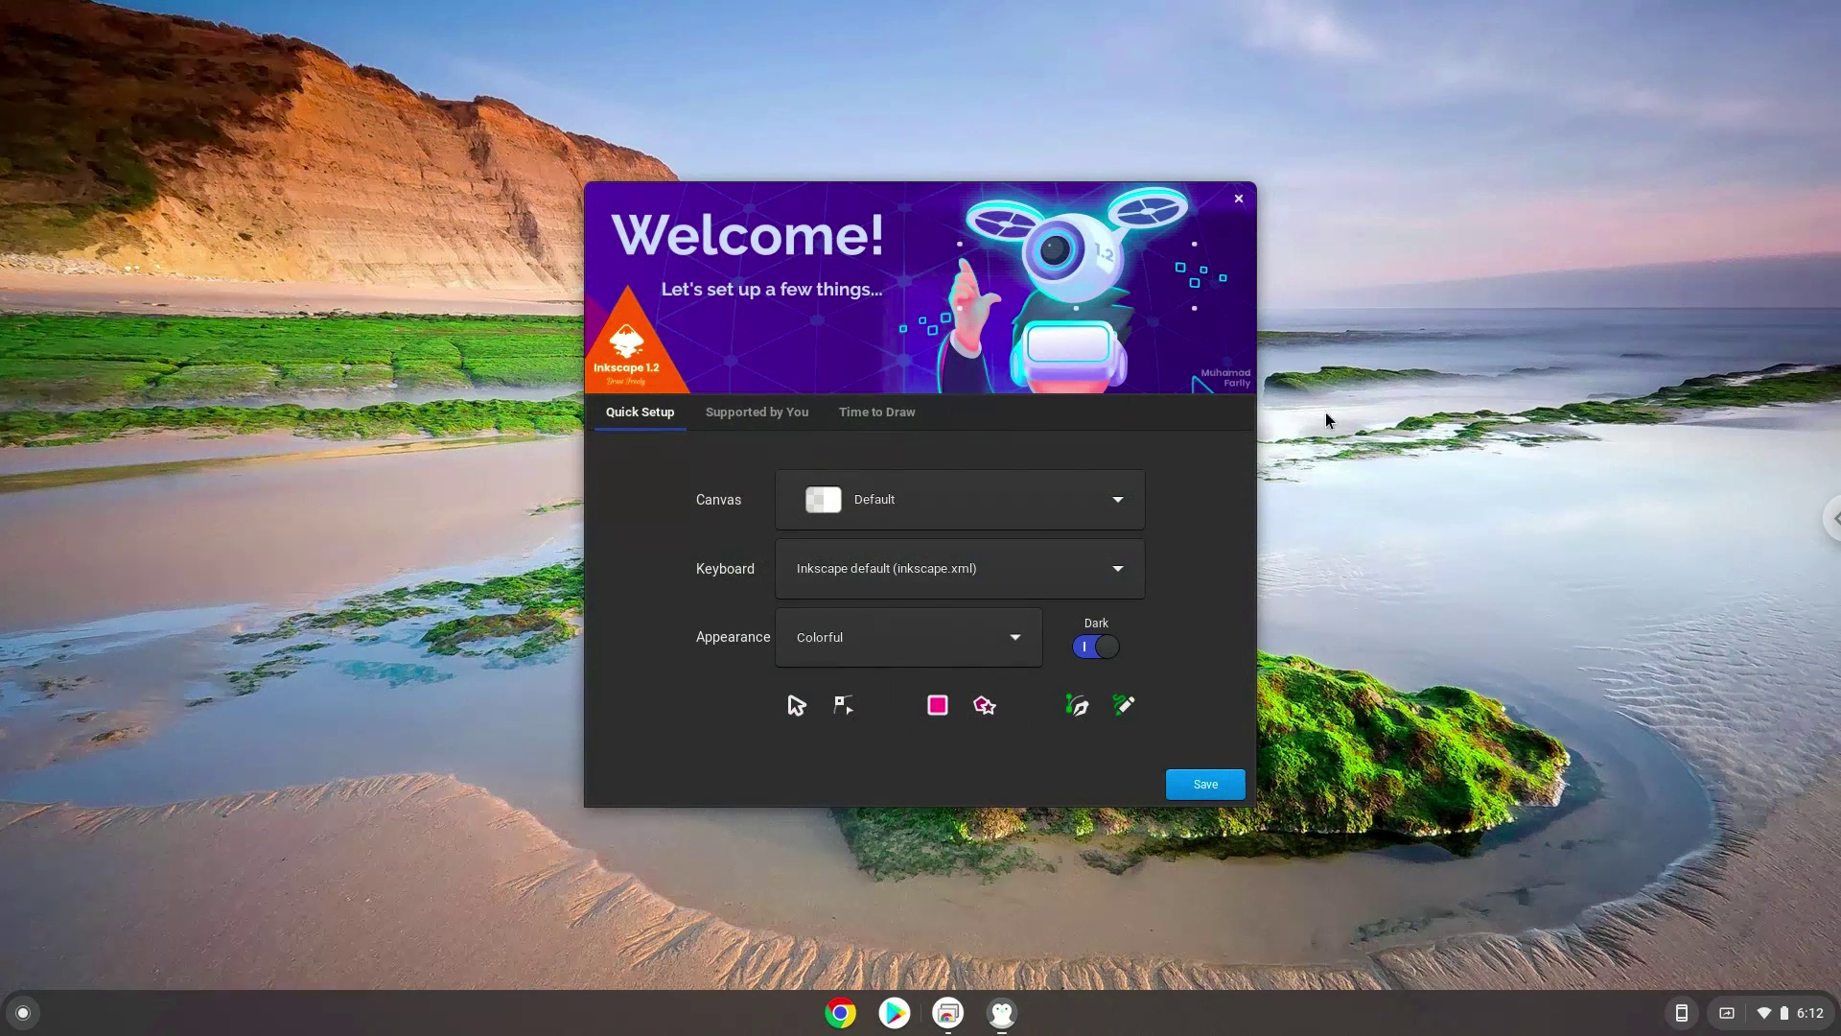
click(907, 637)
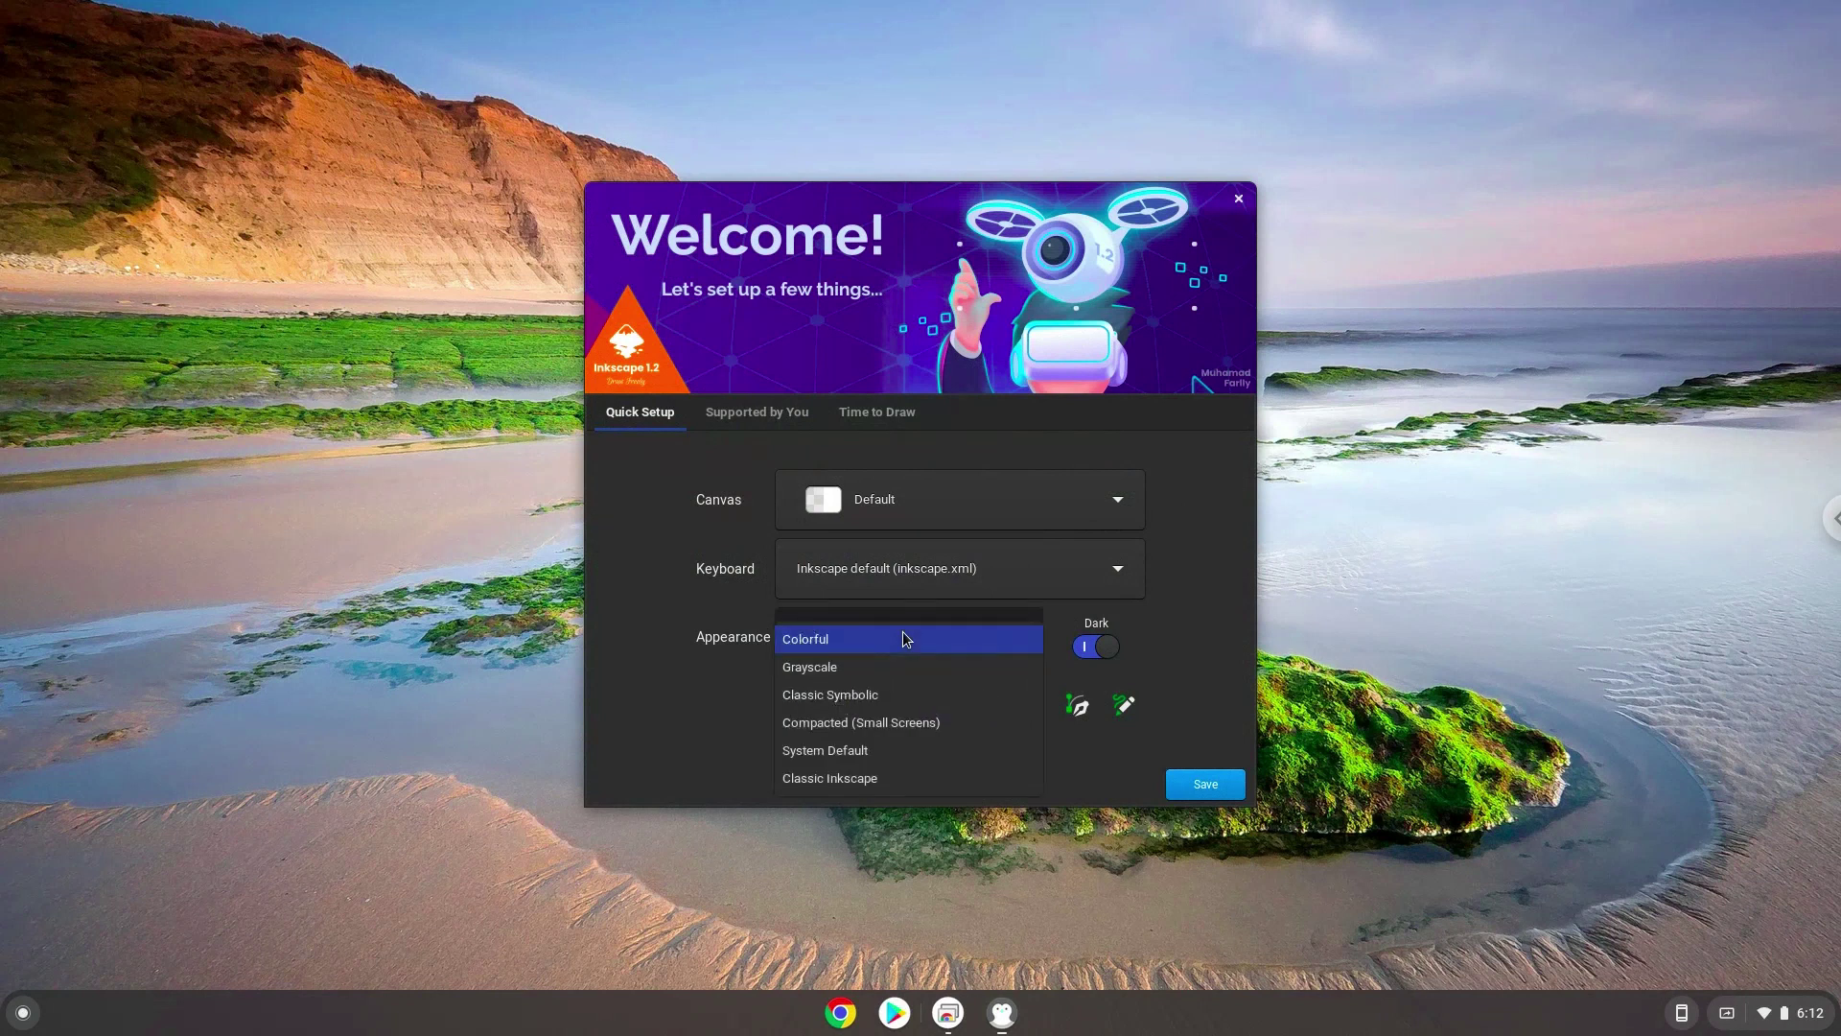
click(900, 623)
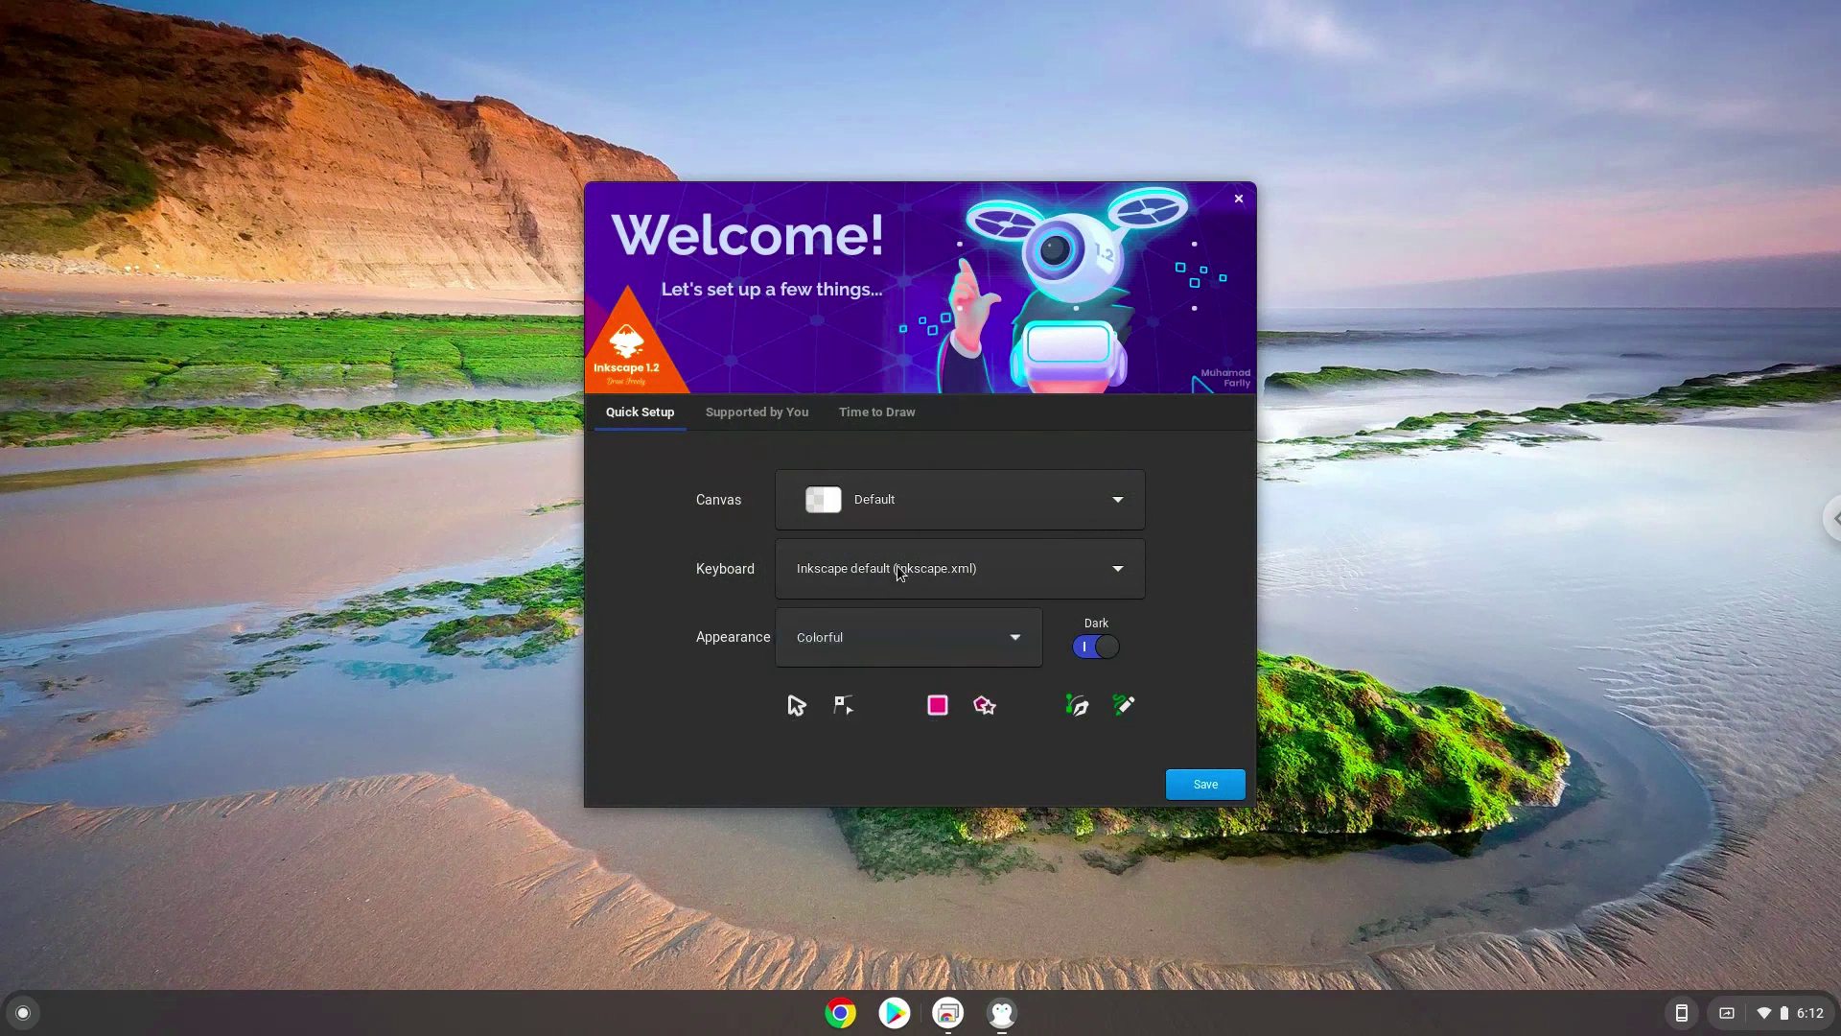
click(900, 573)
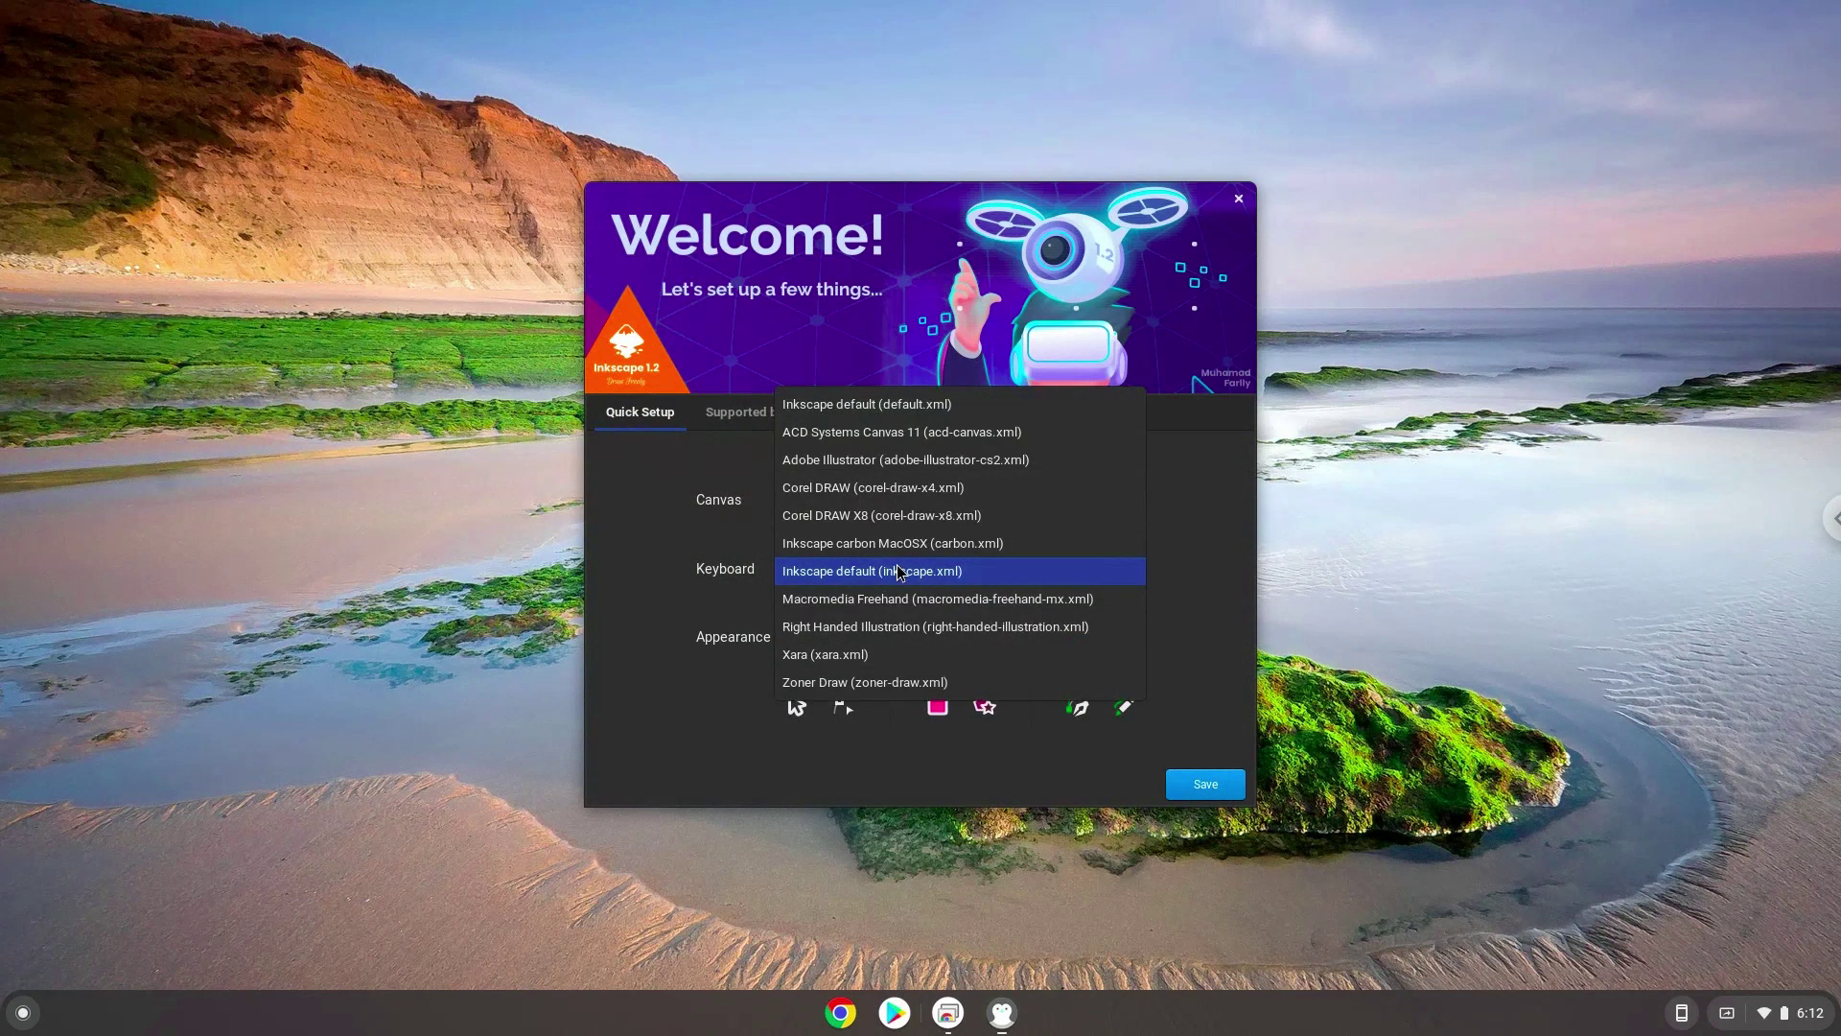
click(900, 572)
click(900, 515)
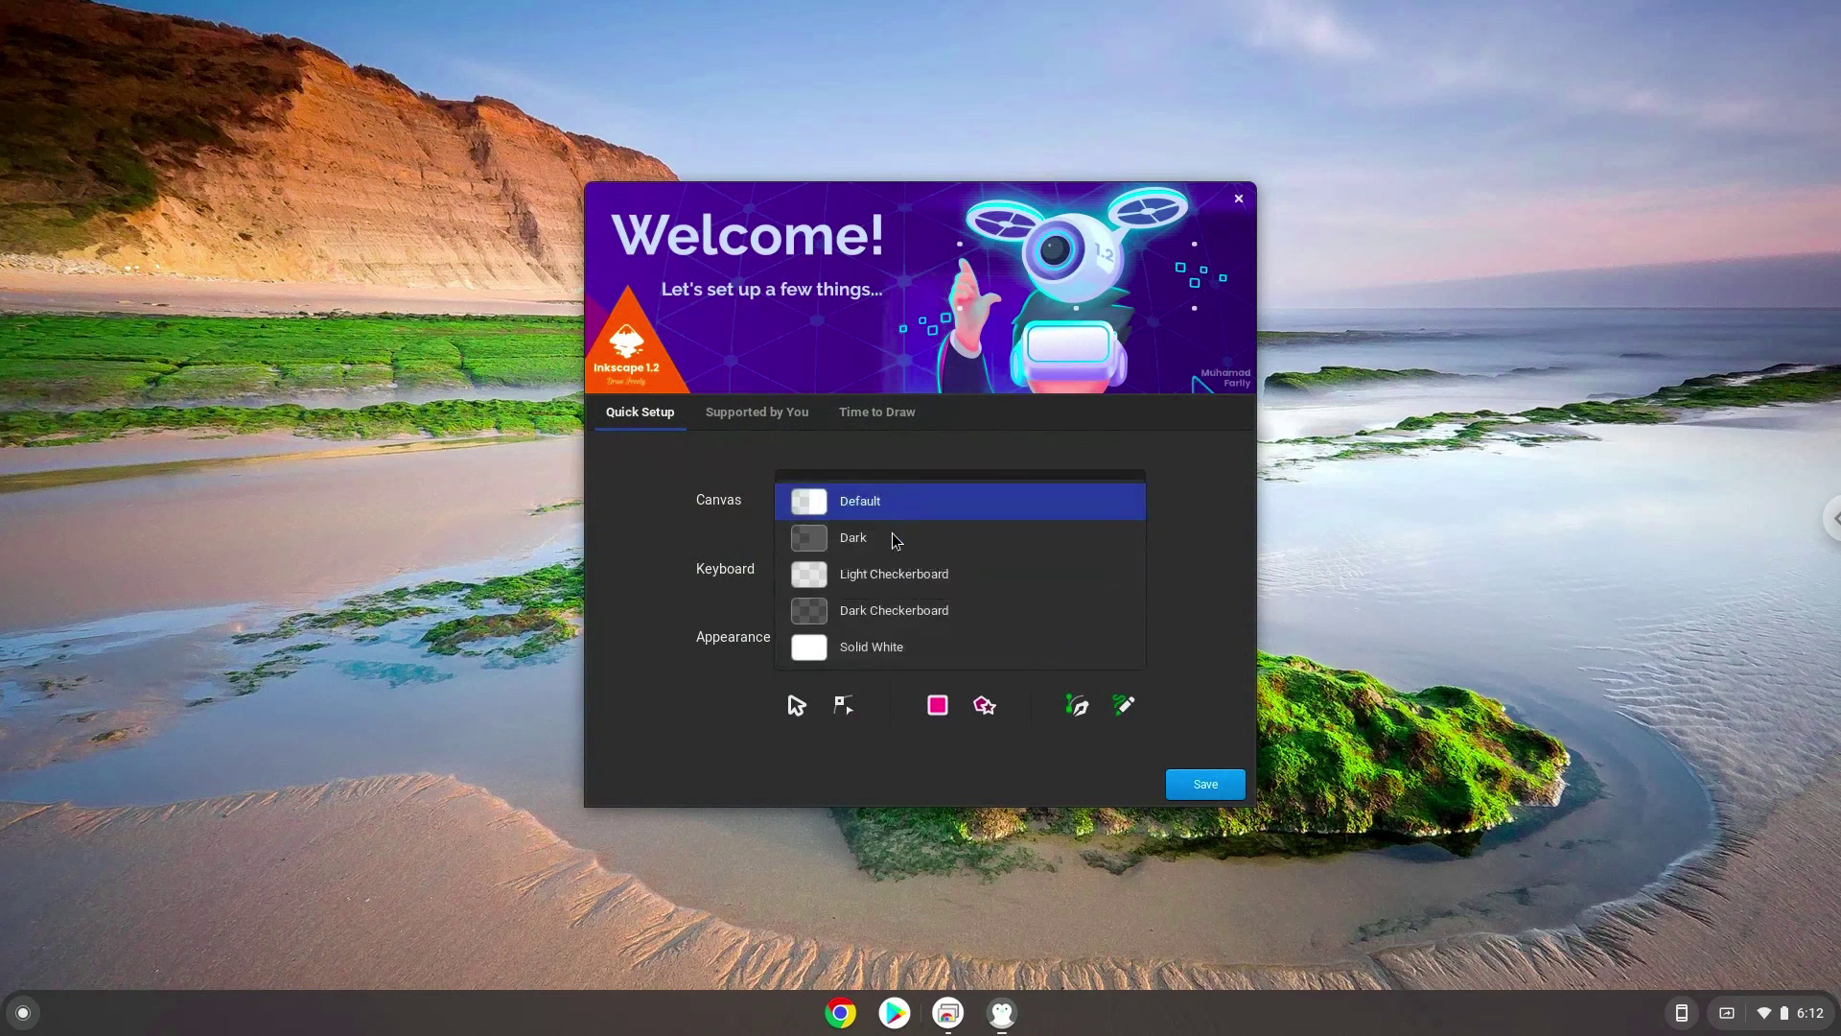
click(890, 614)
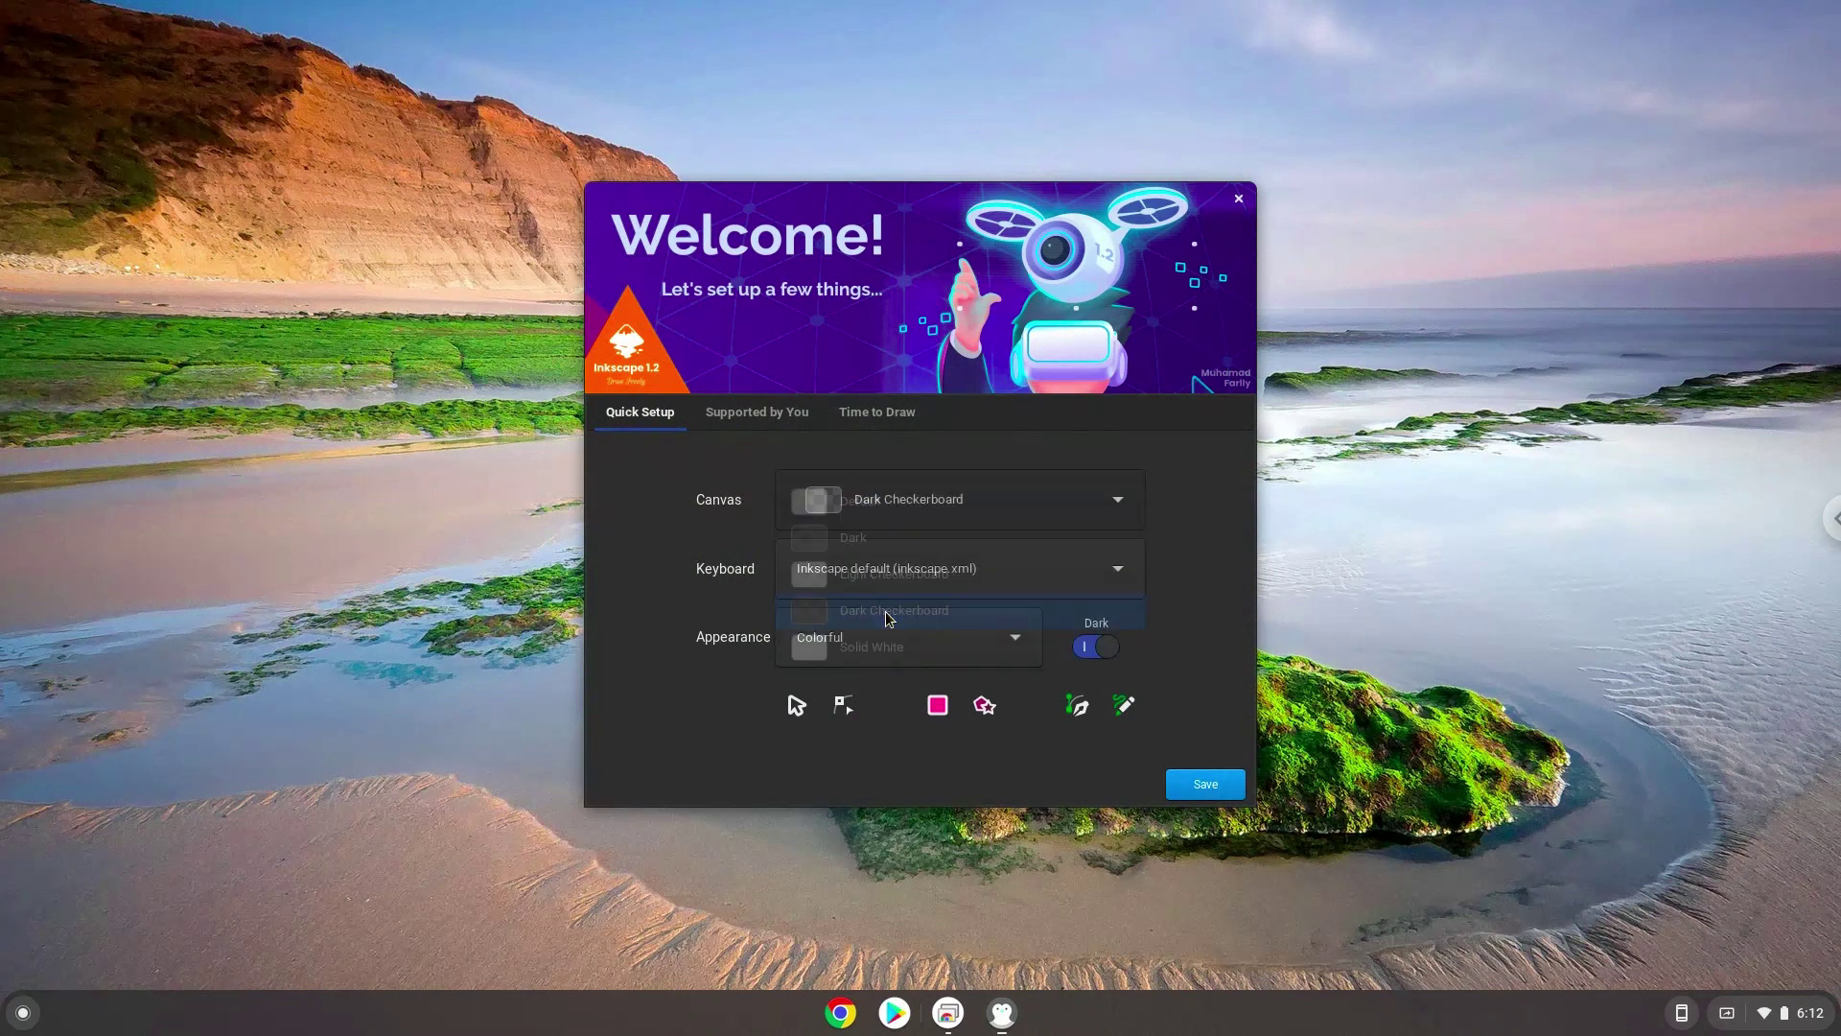
click(1204, 783)
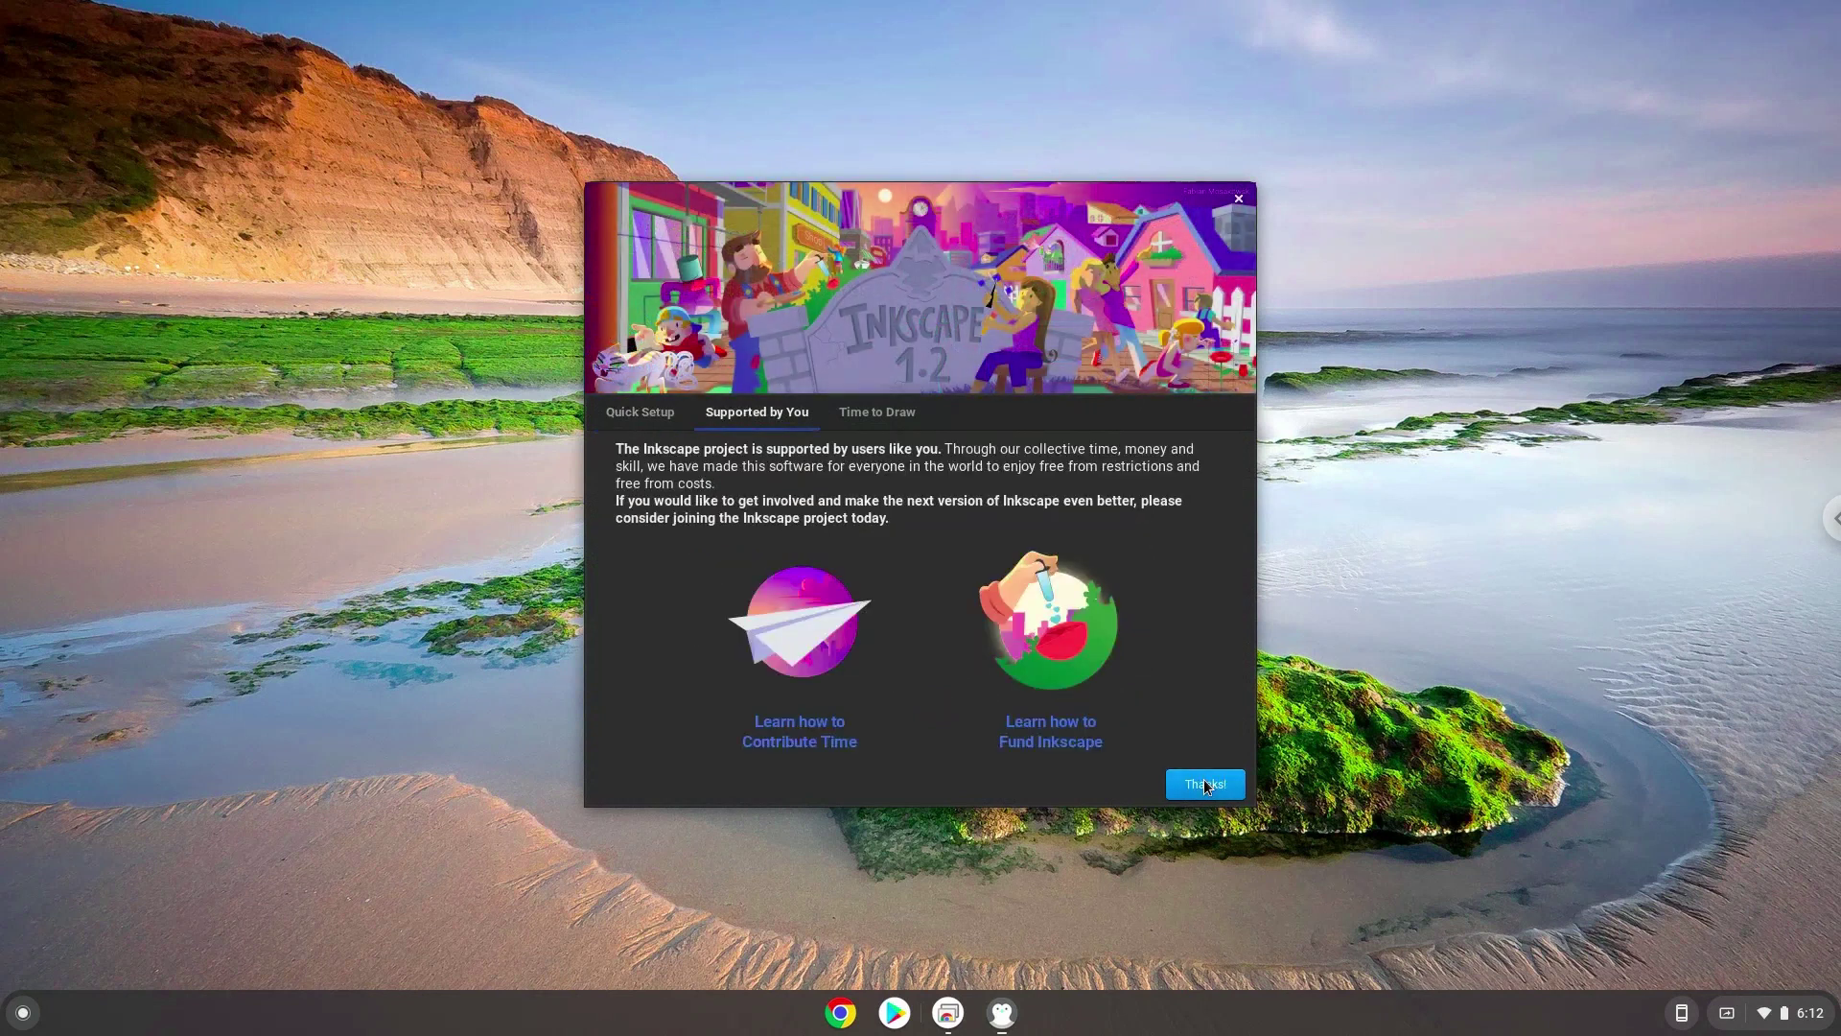
Start blank New document 1 and show About Inkscape, confirming version 1.2 (dc2aeda, 2022-05-15)
click(1205, 785)
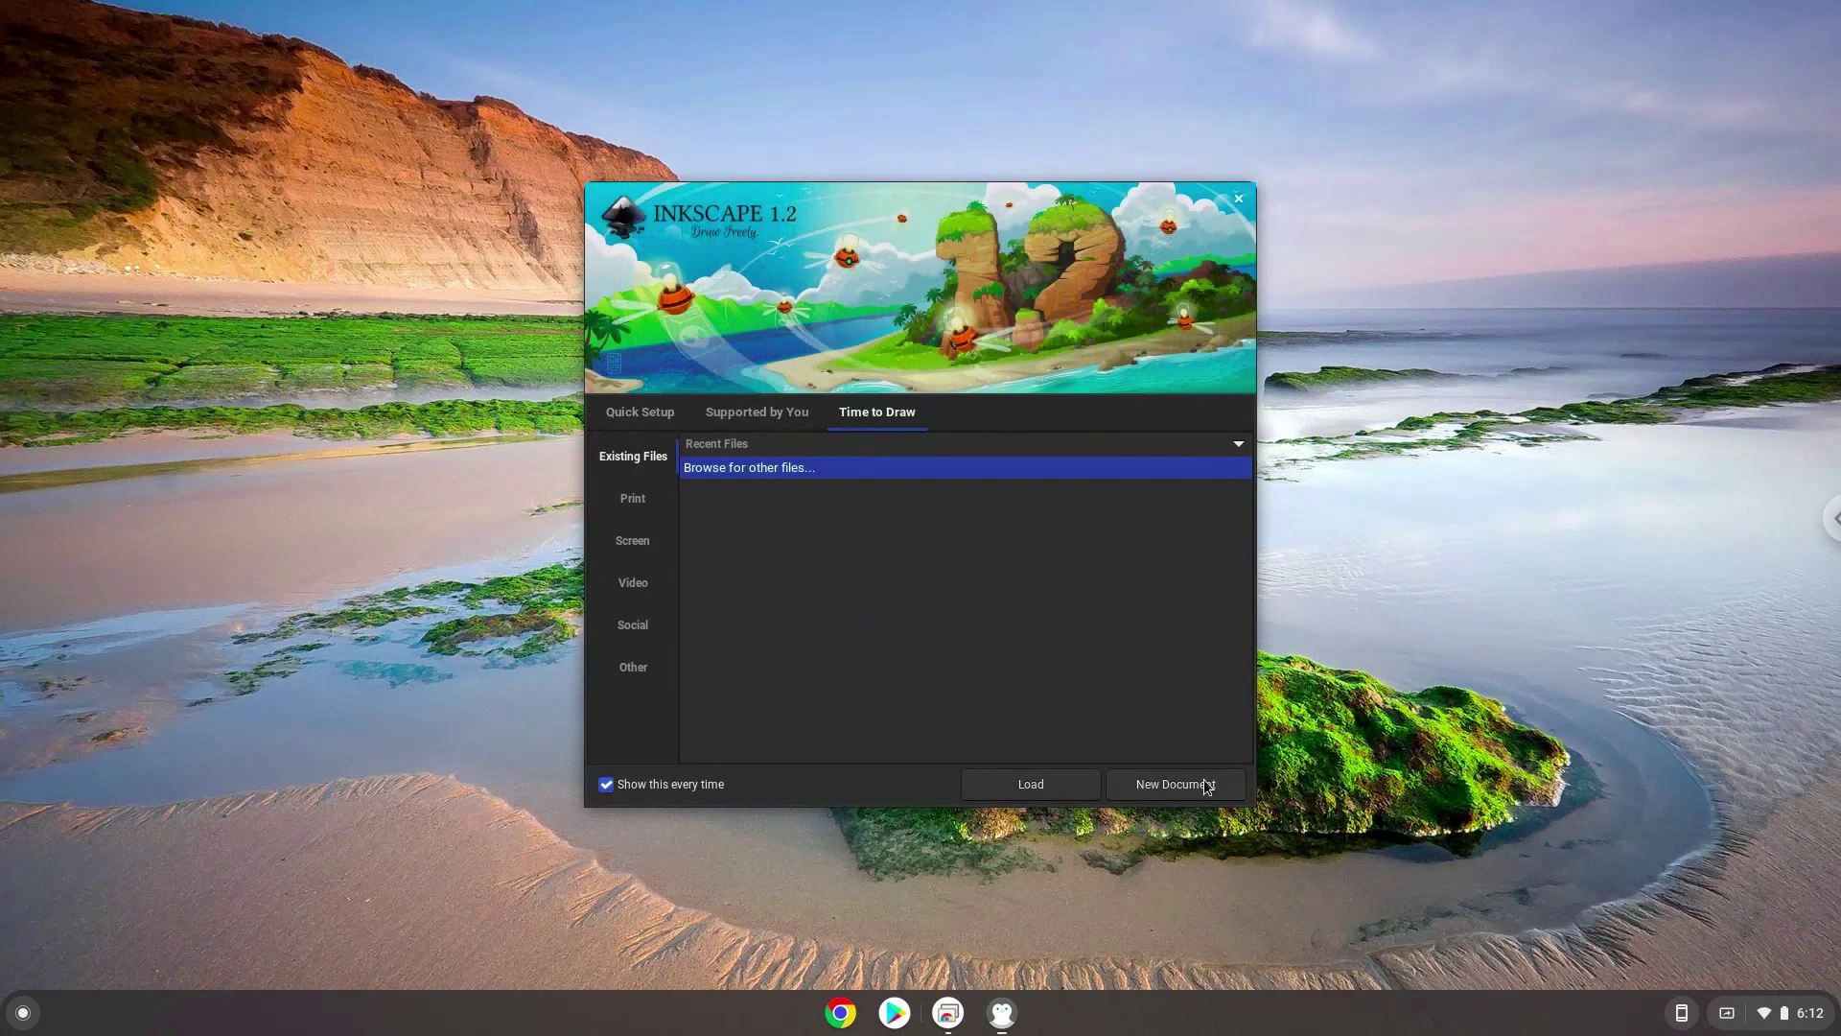
click(1205, 784)
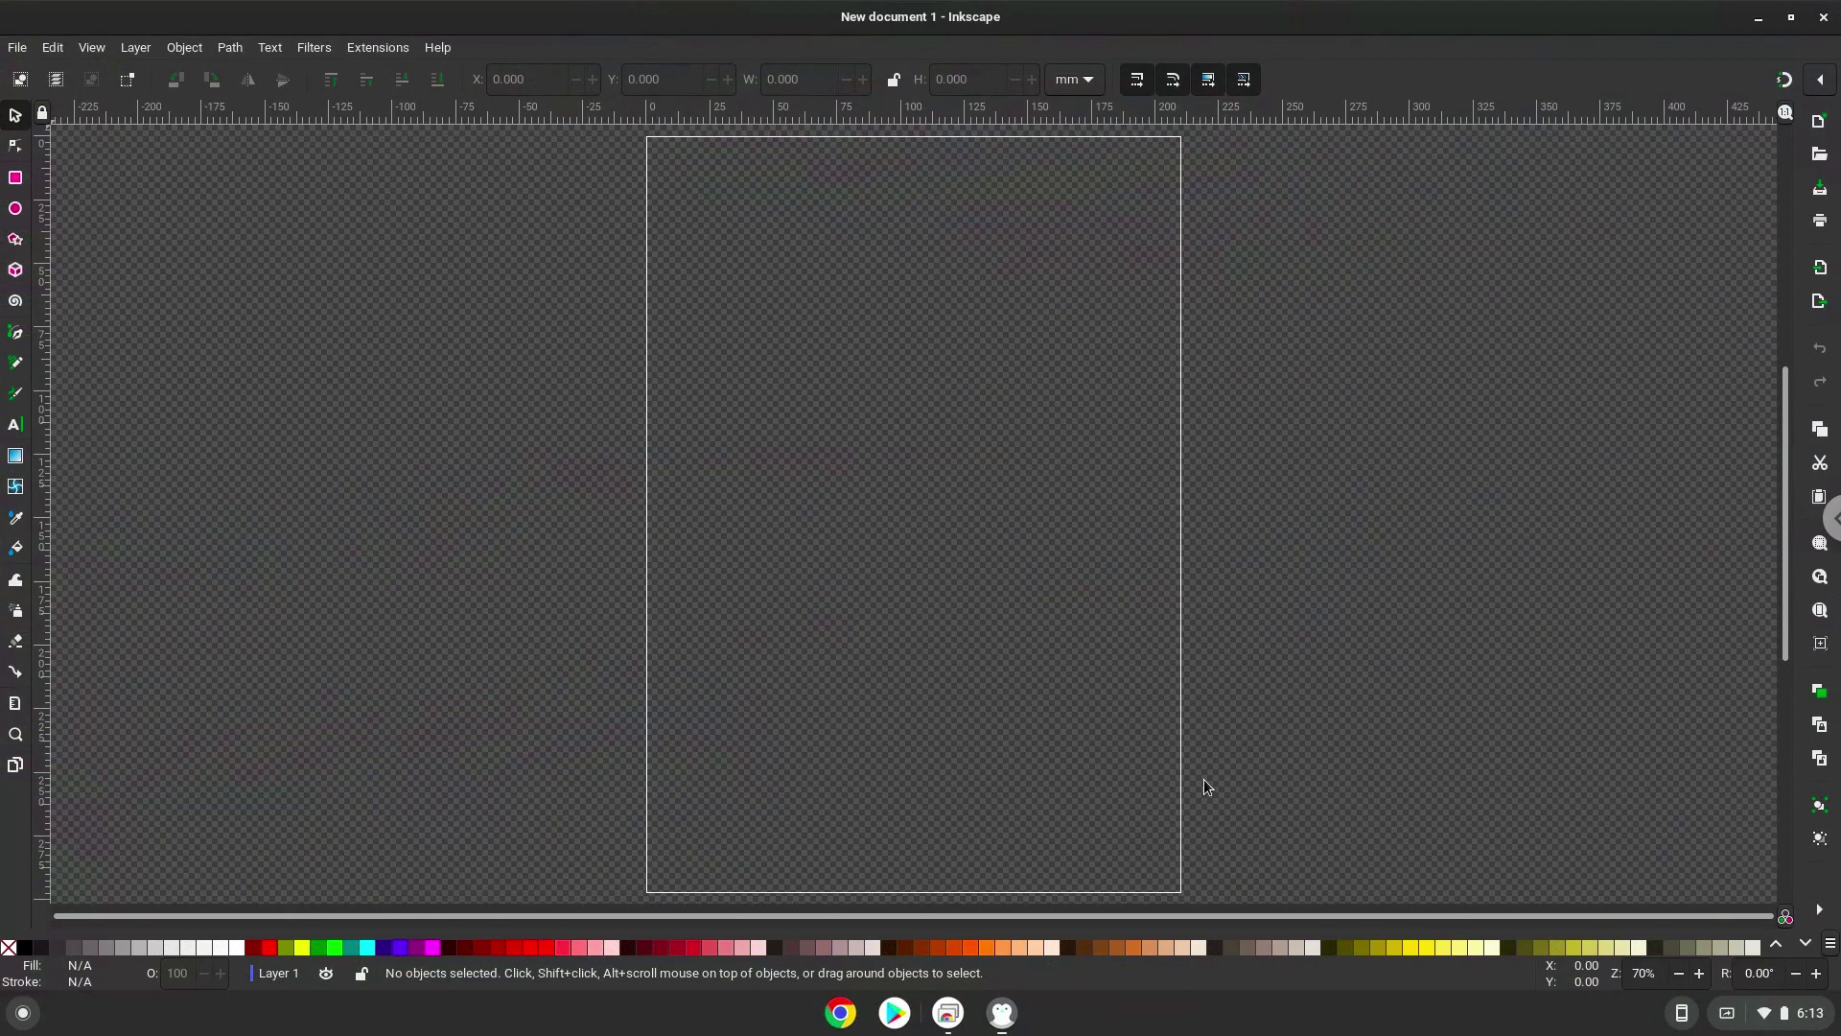
click(436, 48)
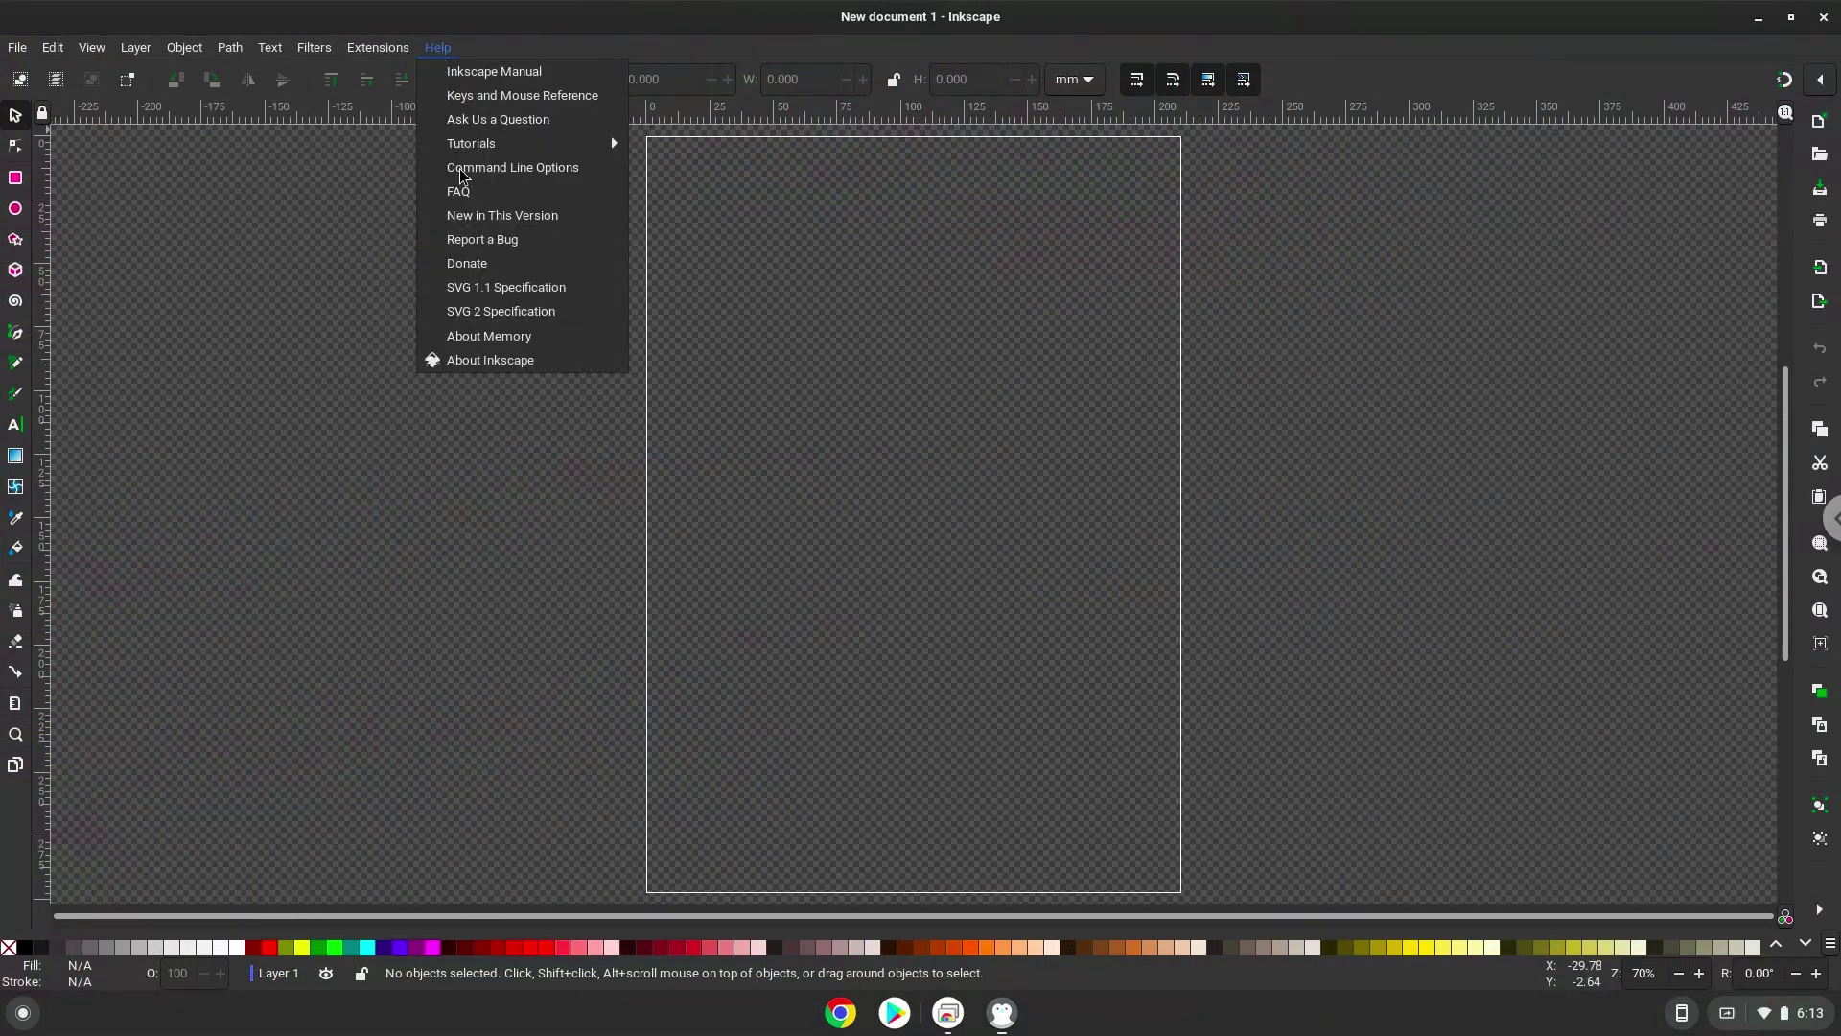
click(510, 360)
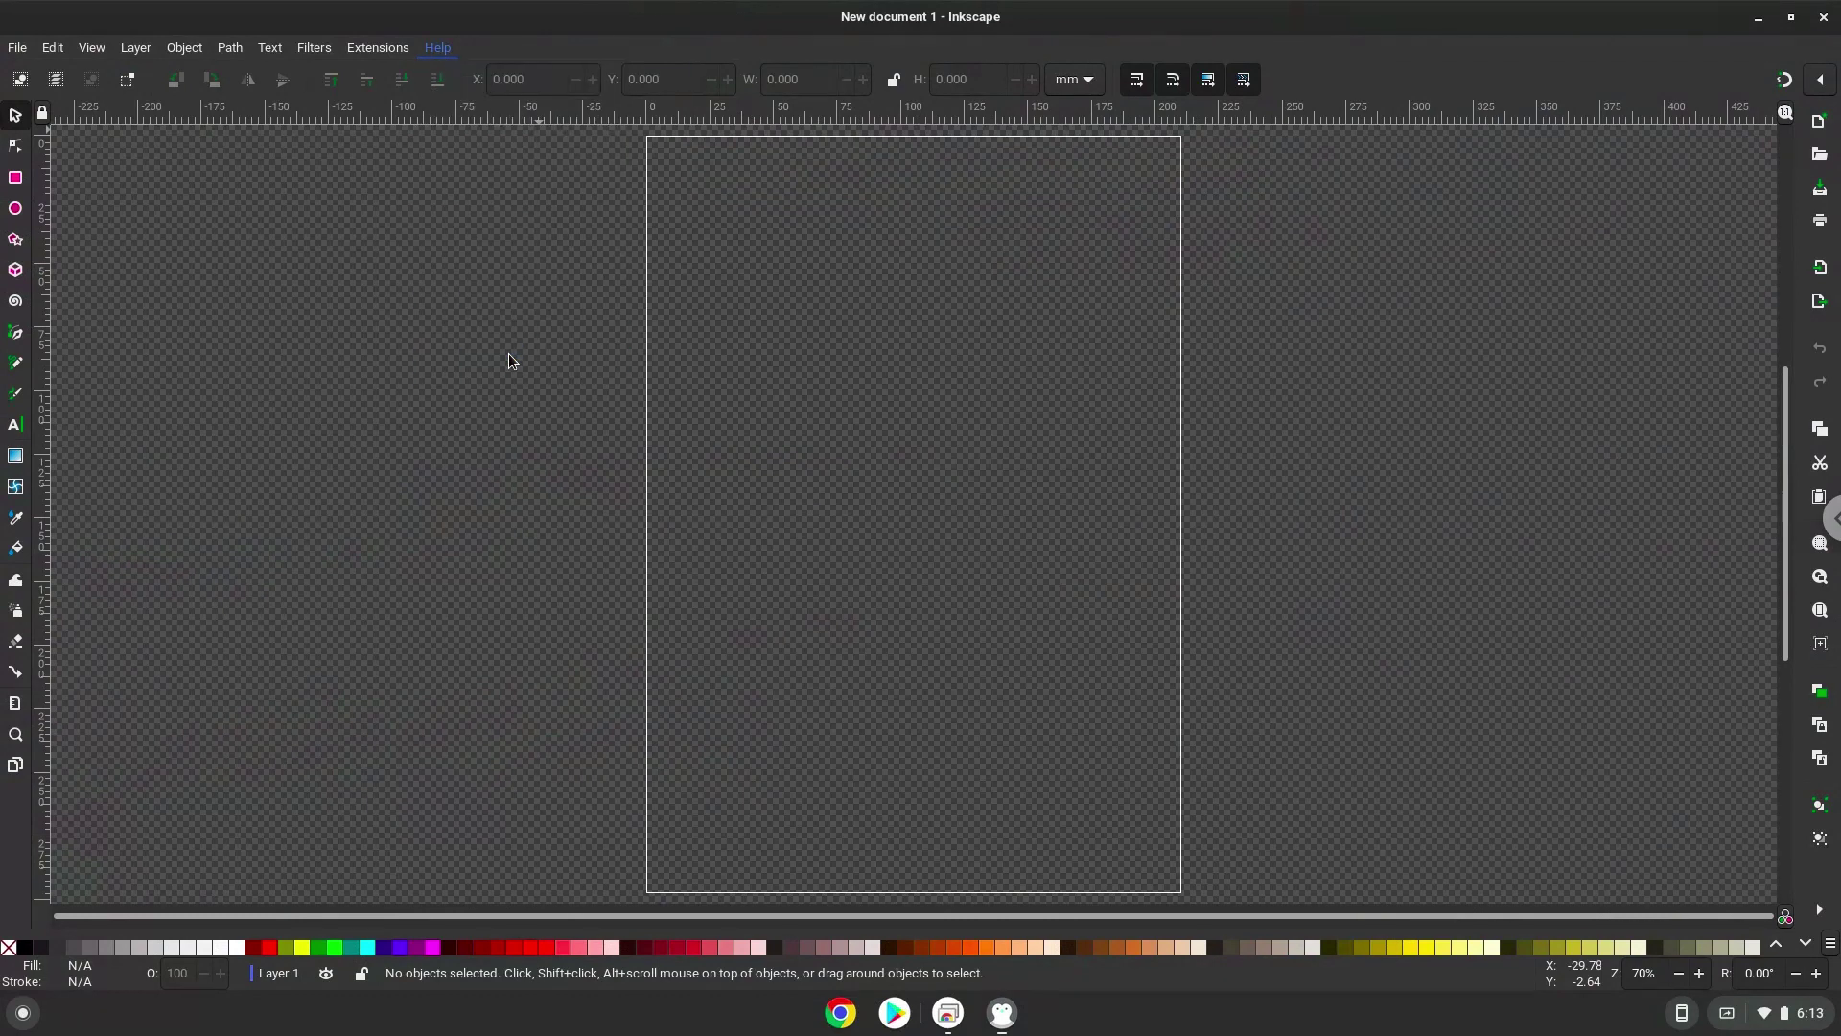